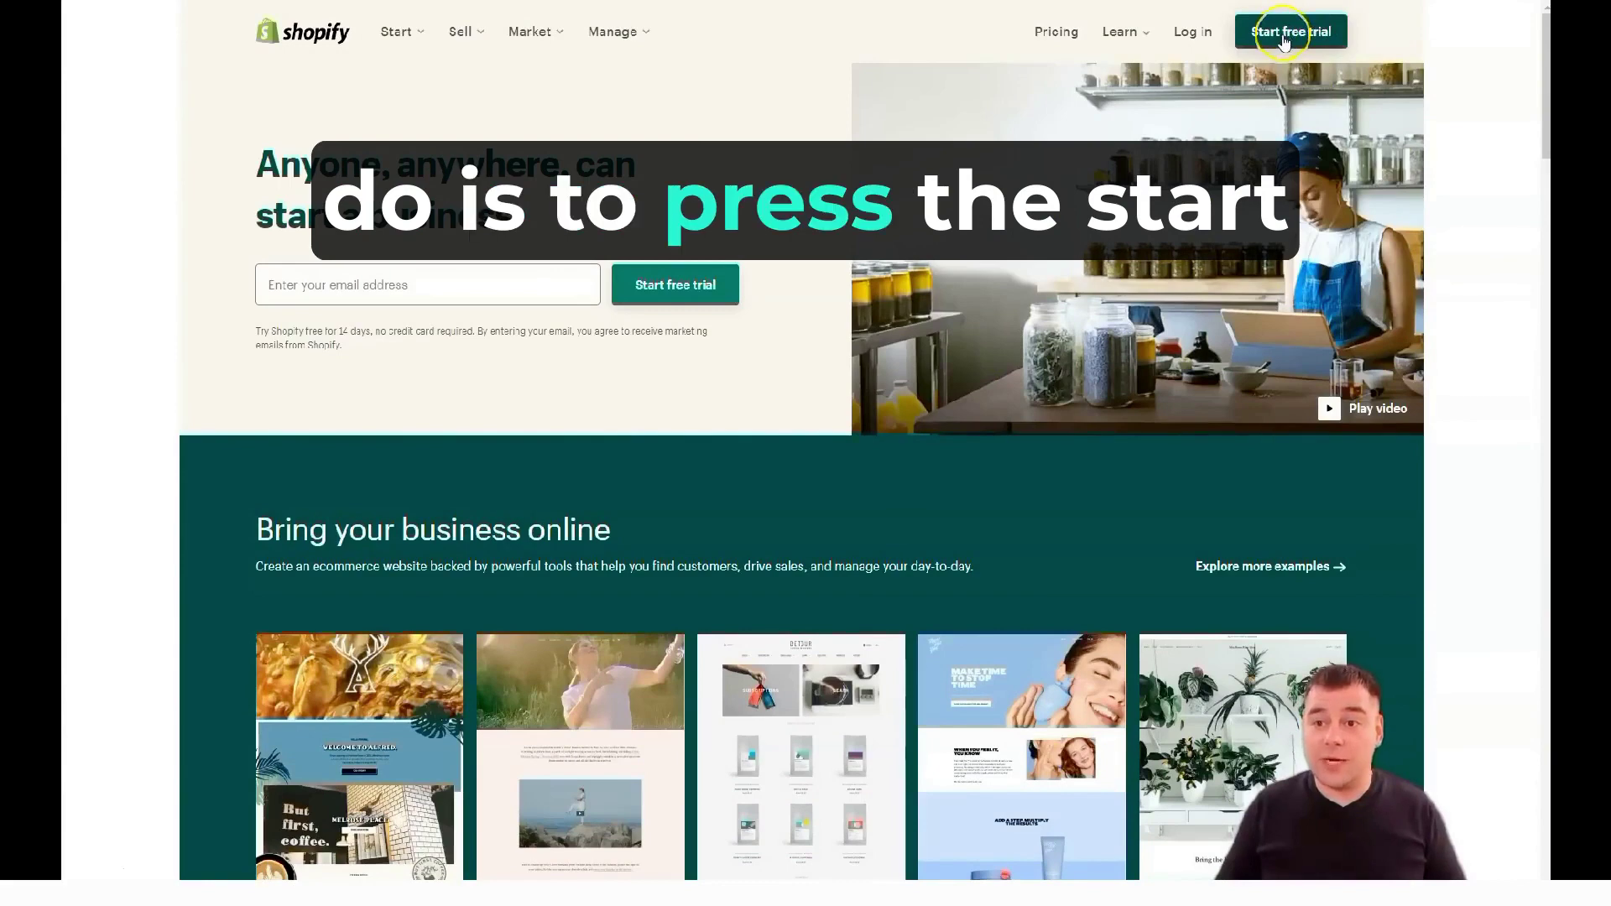
# Step: Sign up for a Shopify free trial to create the new store and reach its admin Home
pyautogui.click(1283, 35)
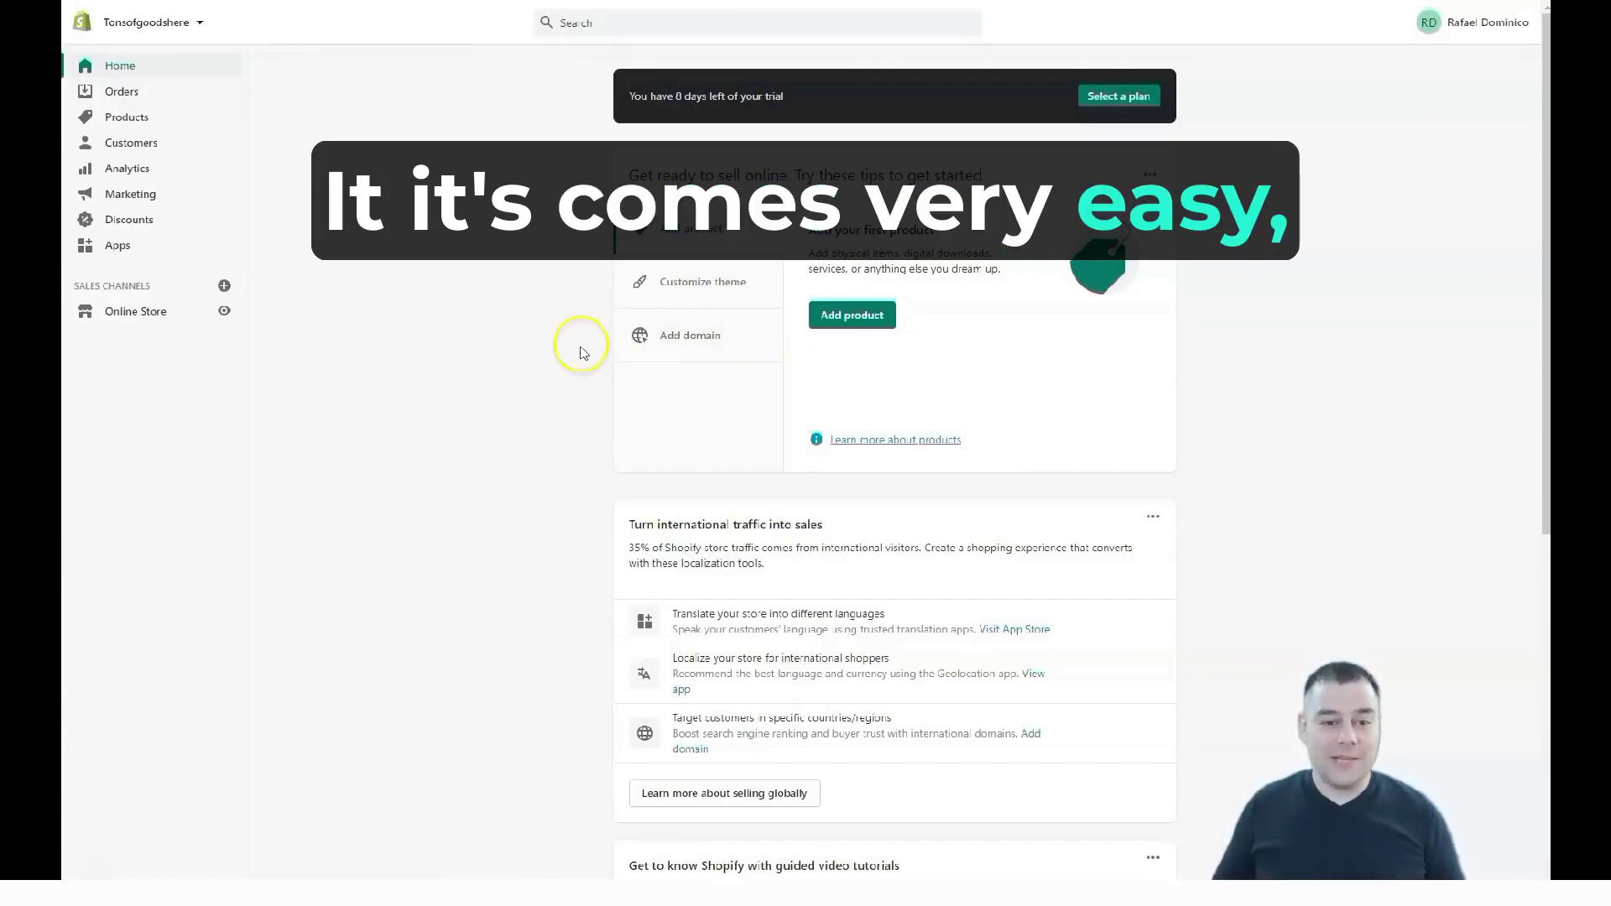
pyautogui.scroll(-8, 582, 350)
pyautogui.scroll(8, 582, 351)
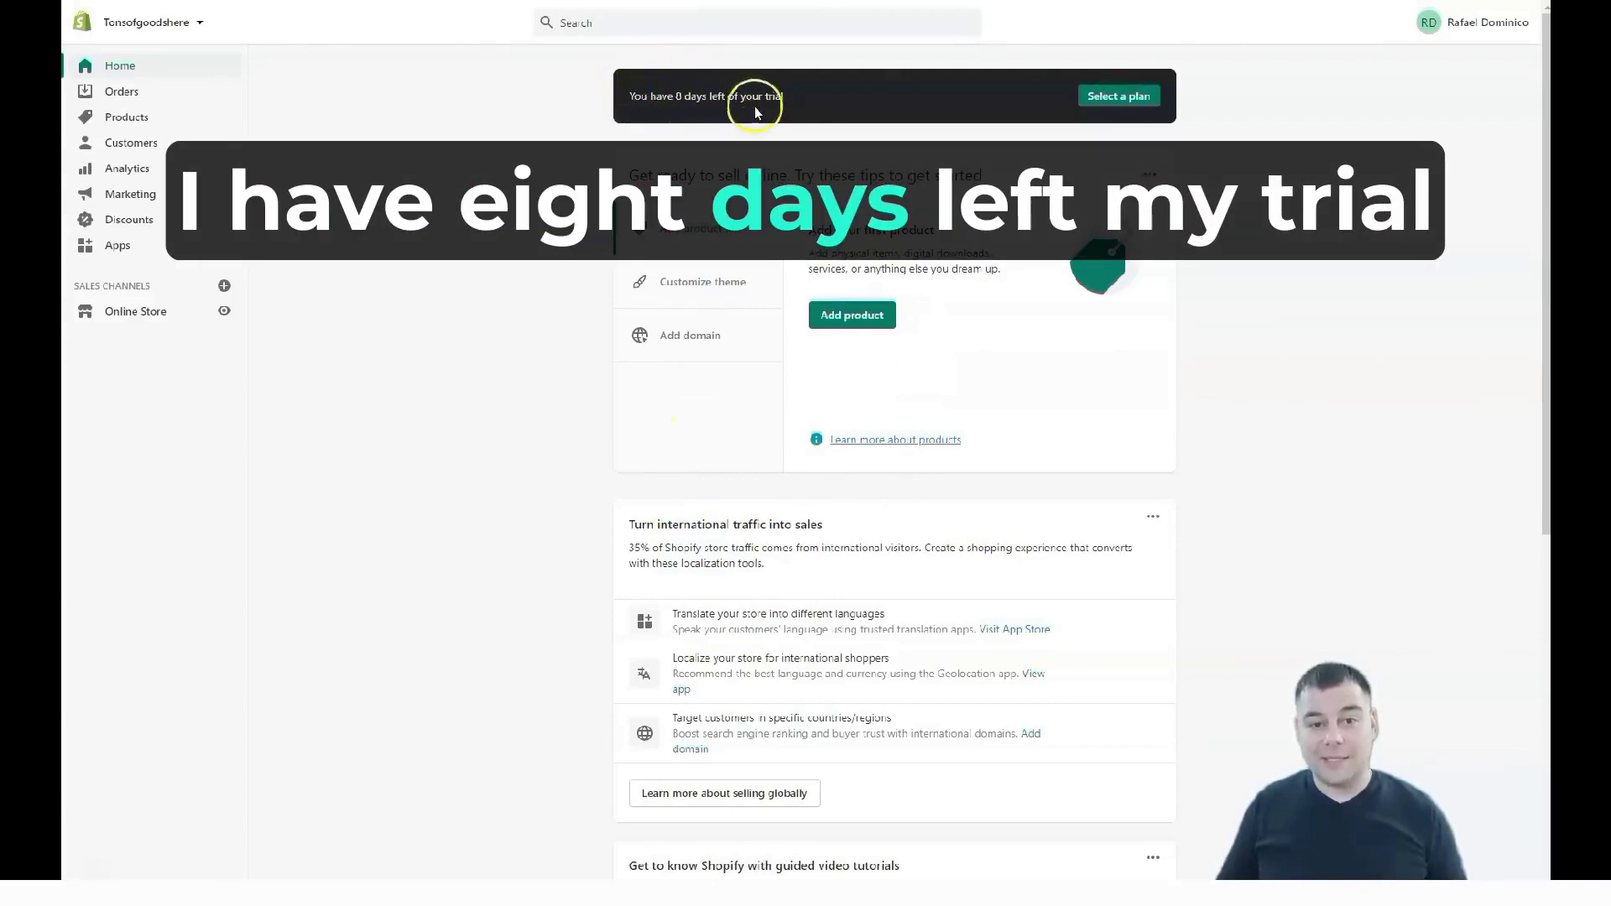
pyautogui.click(1124, 96)
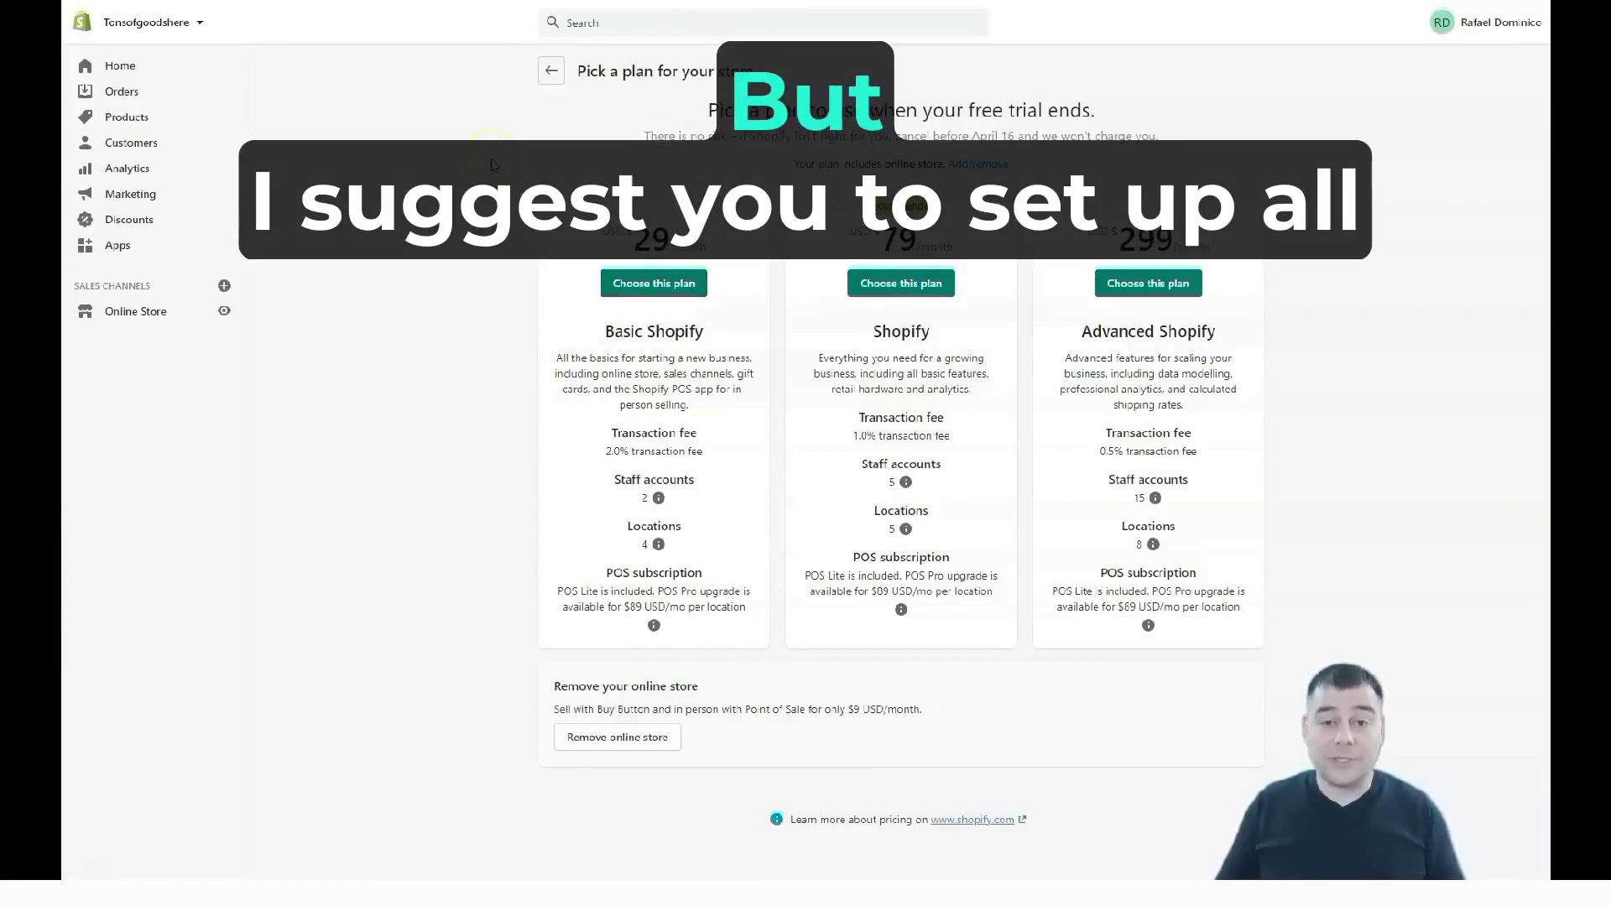
pyautogui.click(122, 67)
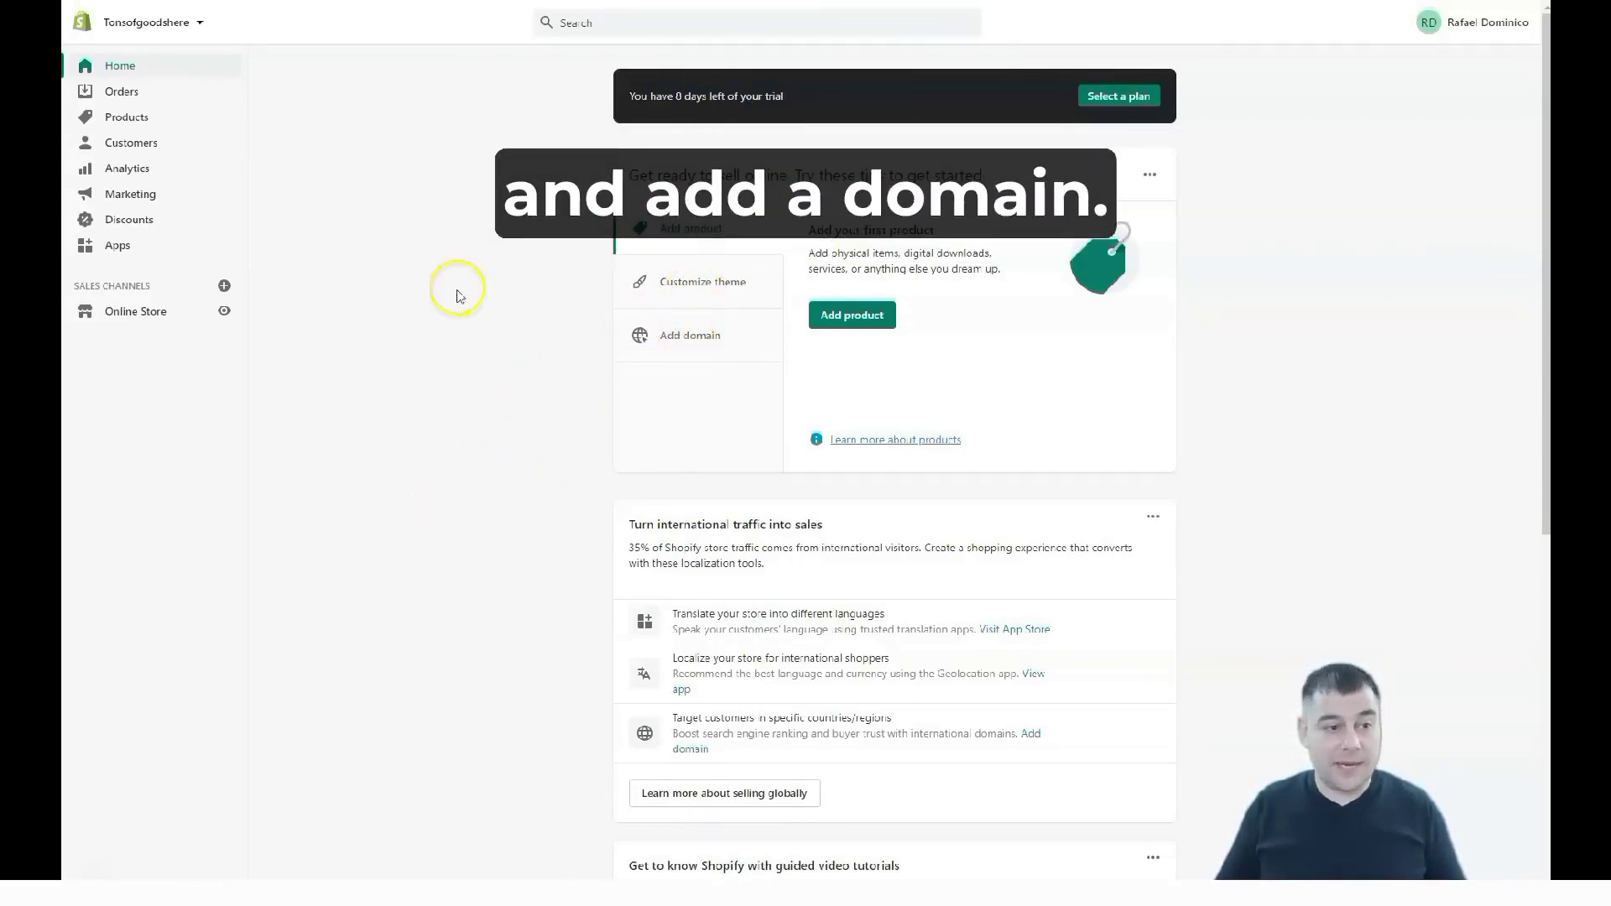
# Step: Look at the empty Orders page, then go to the empty Products page
pyautogui.click(120, 97)
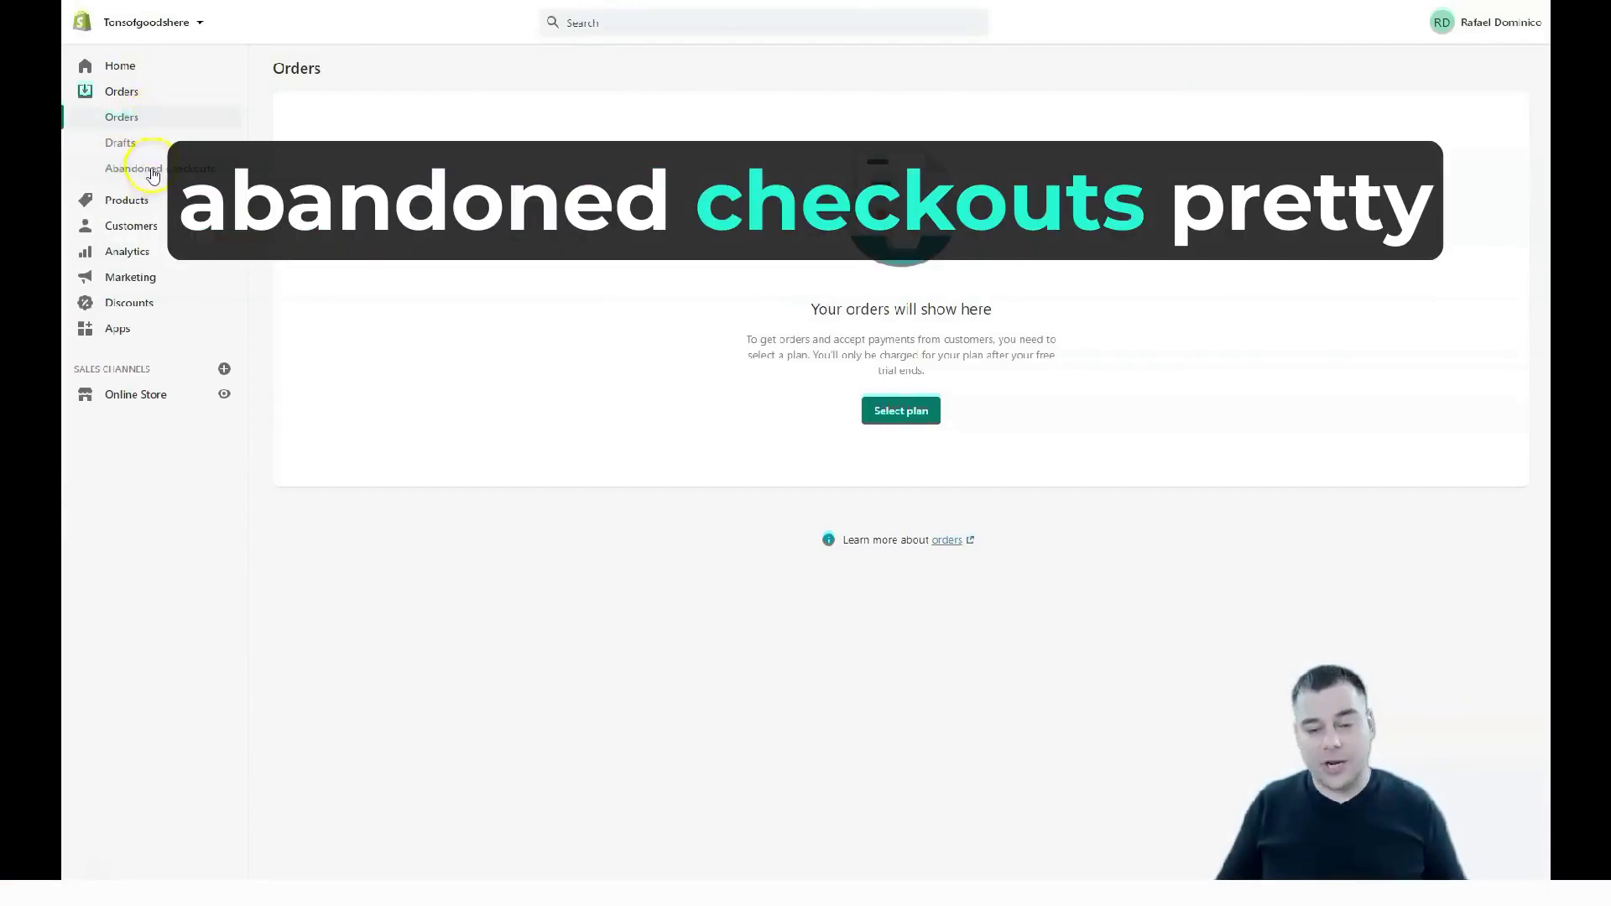
pyautogui.click(121, 199)
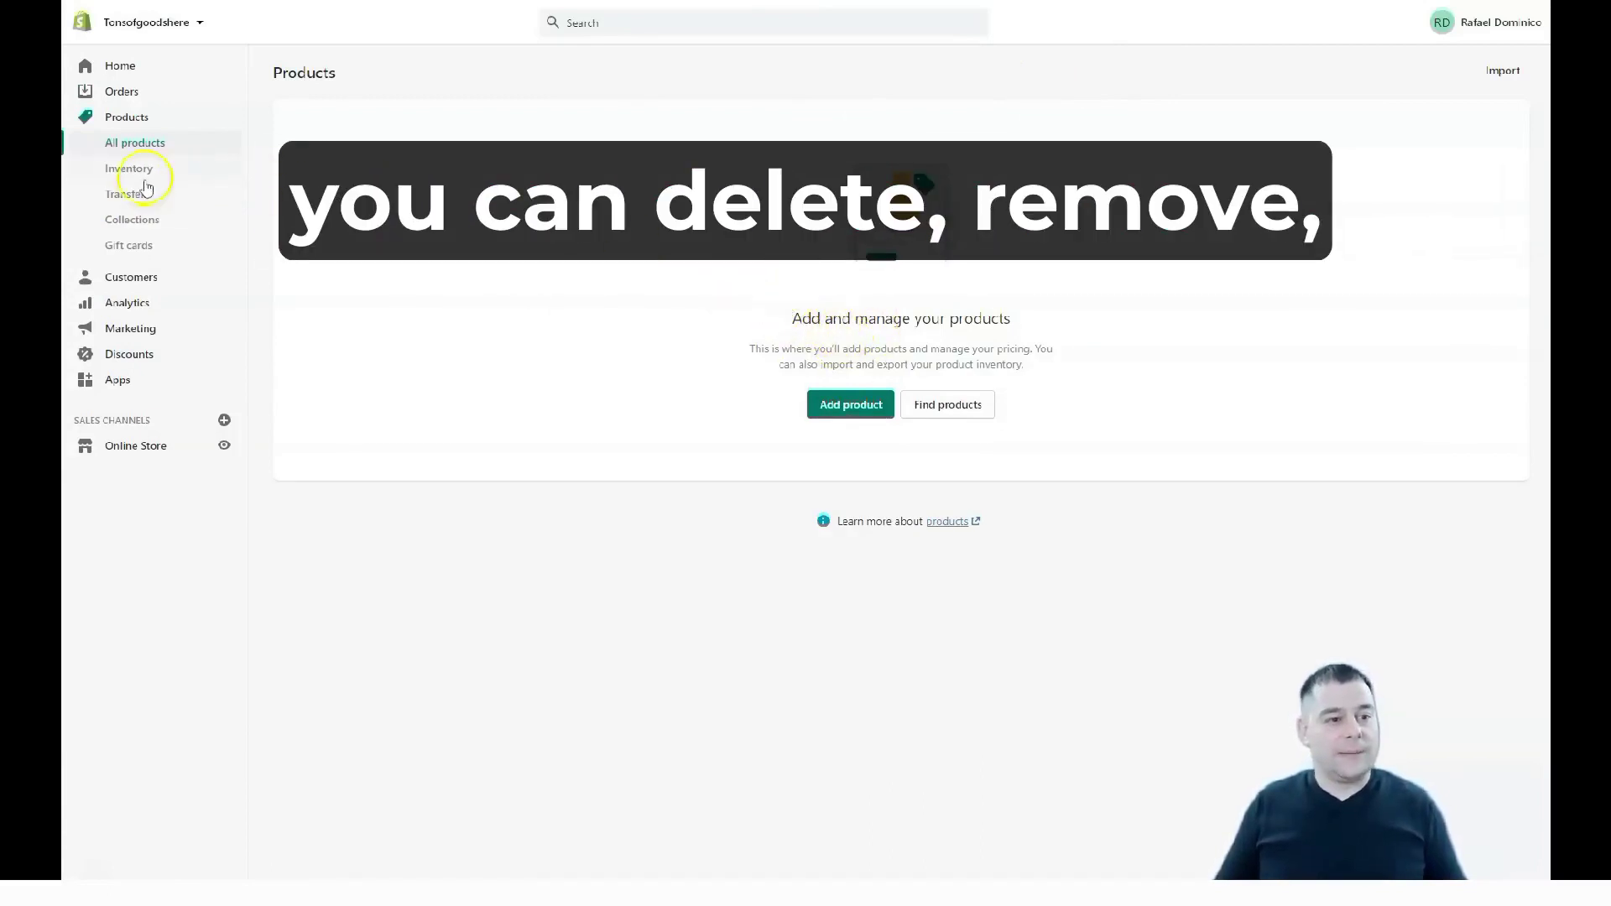
# Step: Look through Inventory and Transfers, ending on Collections with only the Home page collection
pyautogui.click(116, 174)
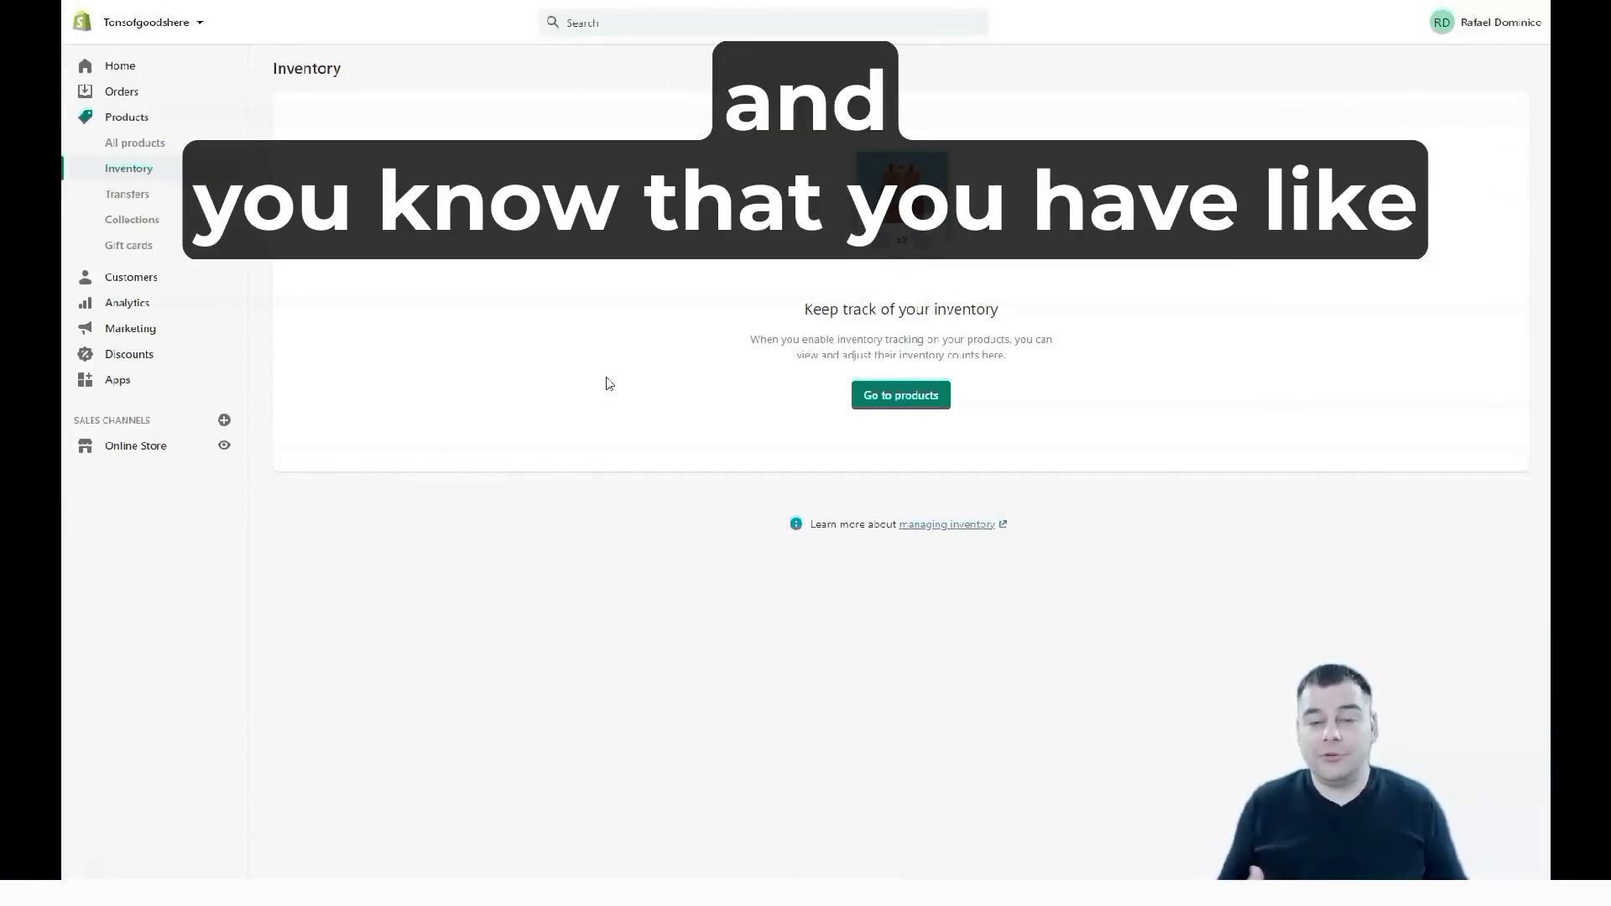
pyautogui.moveTo(608, 384)
pyautogui.mouseDown()
pyautogui.moveTo(621, 377)
pyautogui.moveTo(423, 267)
pyautogui.mouseUp()
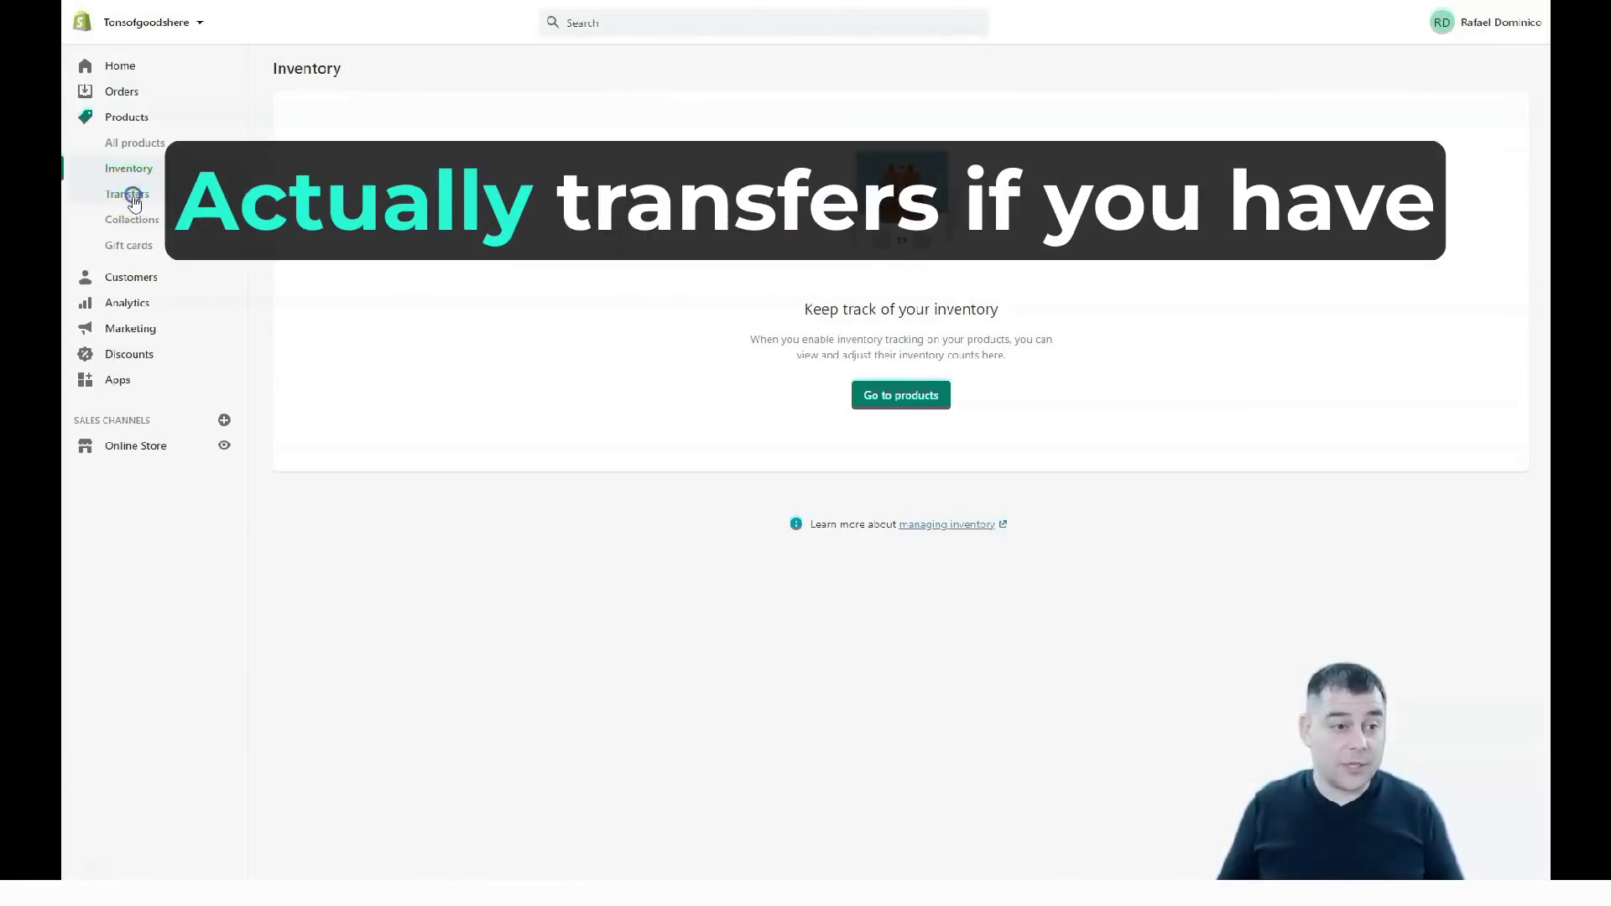
pyautogui.click(133, 200)
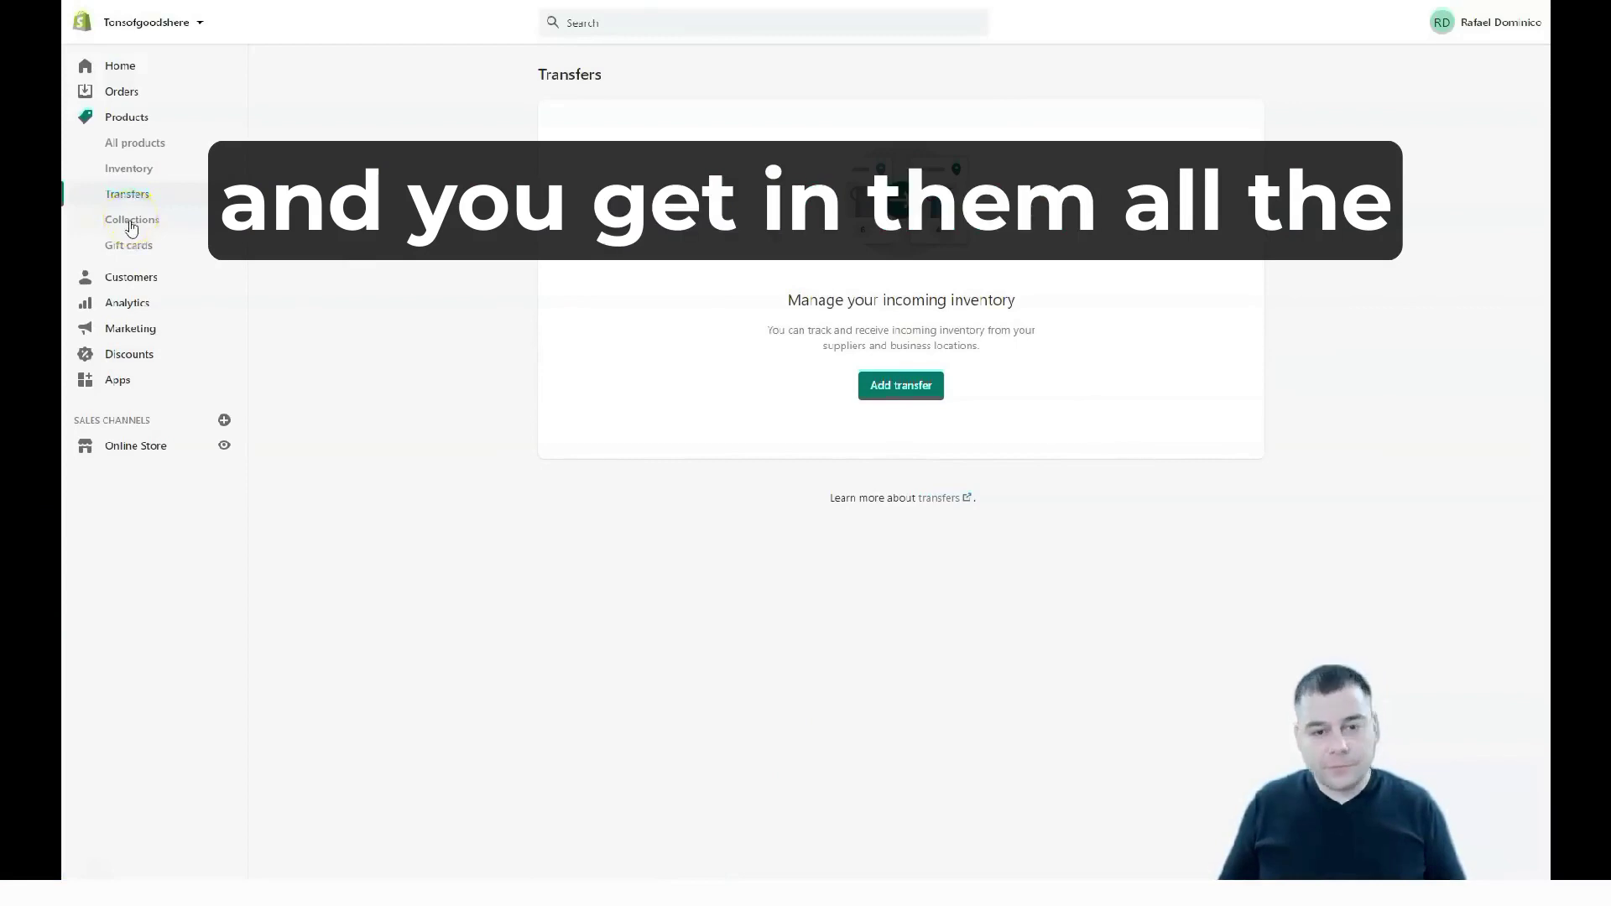
pyautogui.click(132, 223)
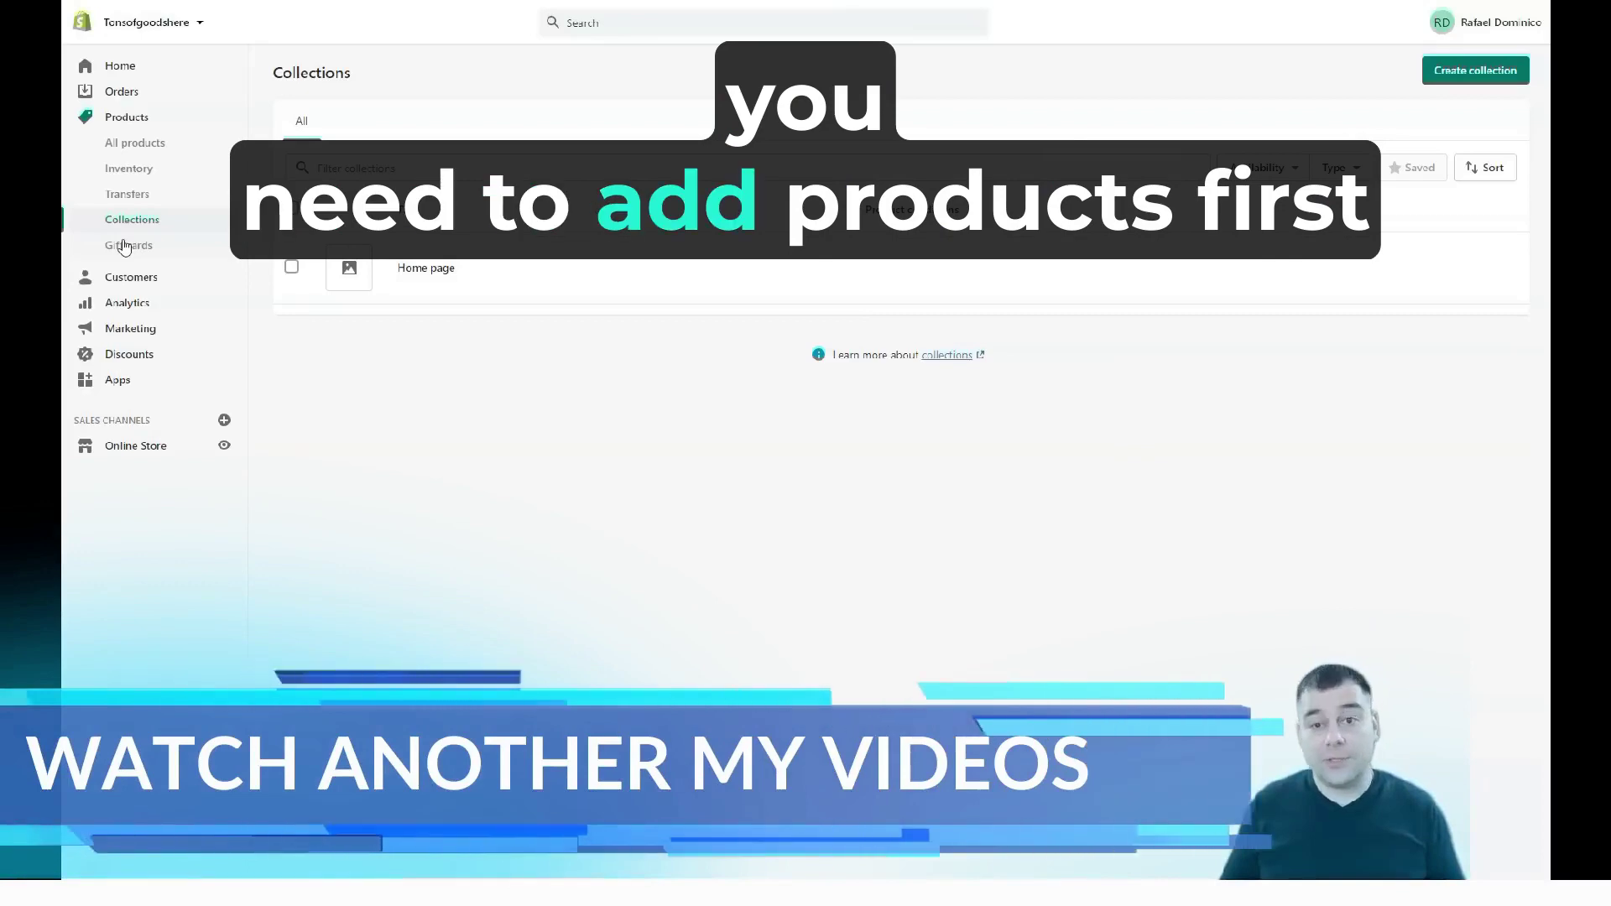
# Step: Look at Gift cards, then go to the empty Customers page
pyautogui.click(124, 247)
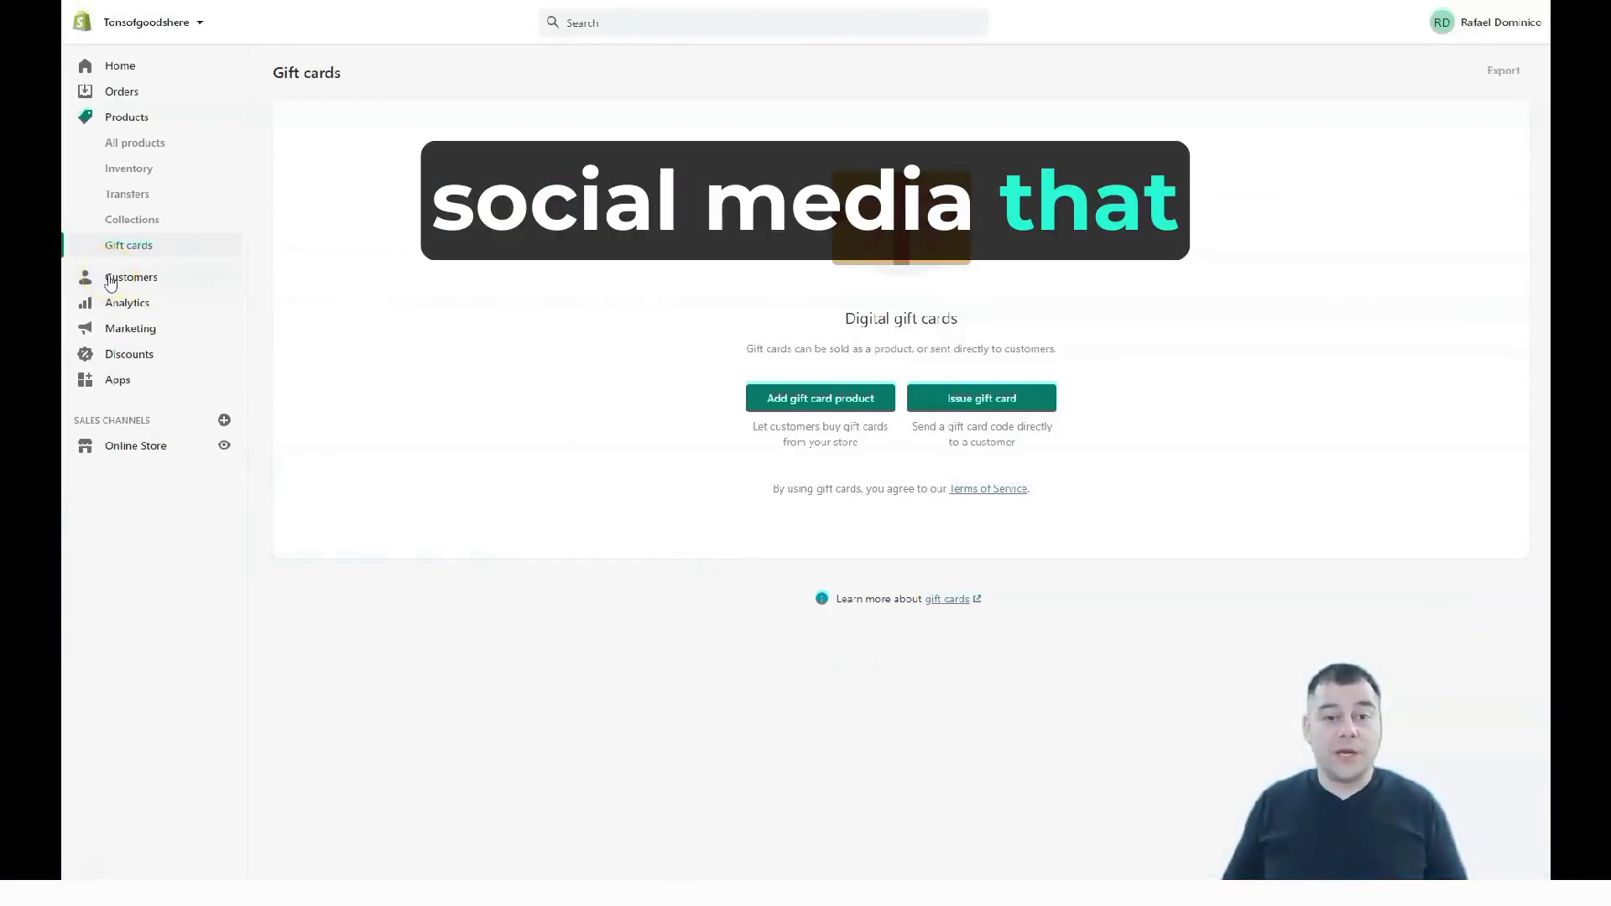
pyautogui.click(124, 276)
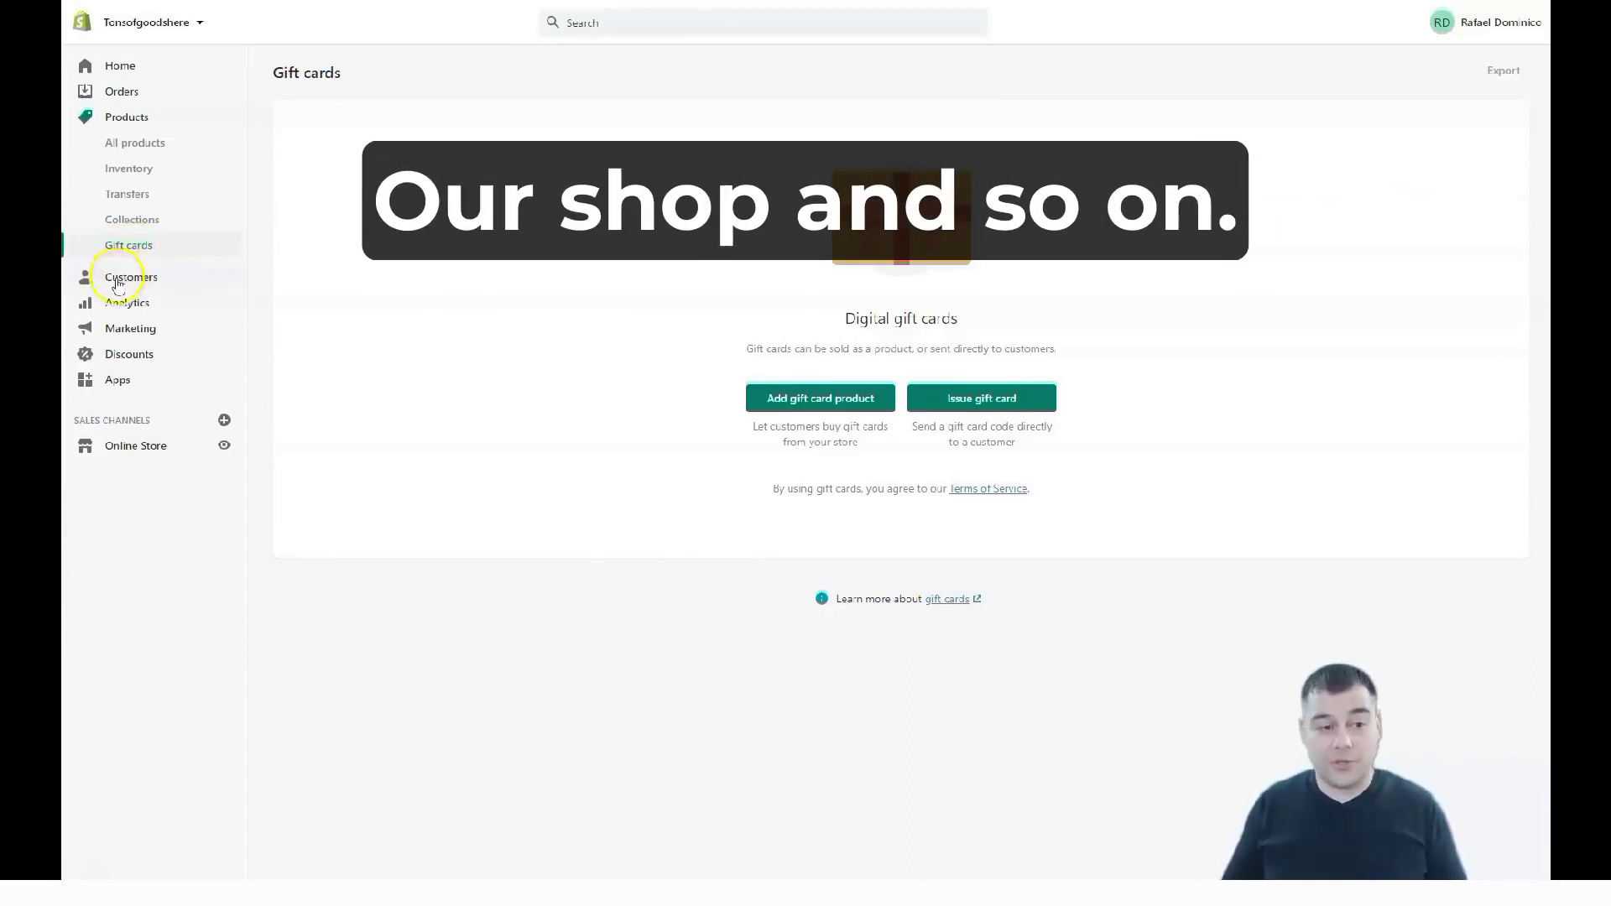
pyautogui.click(116, 280)
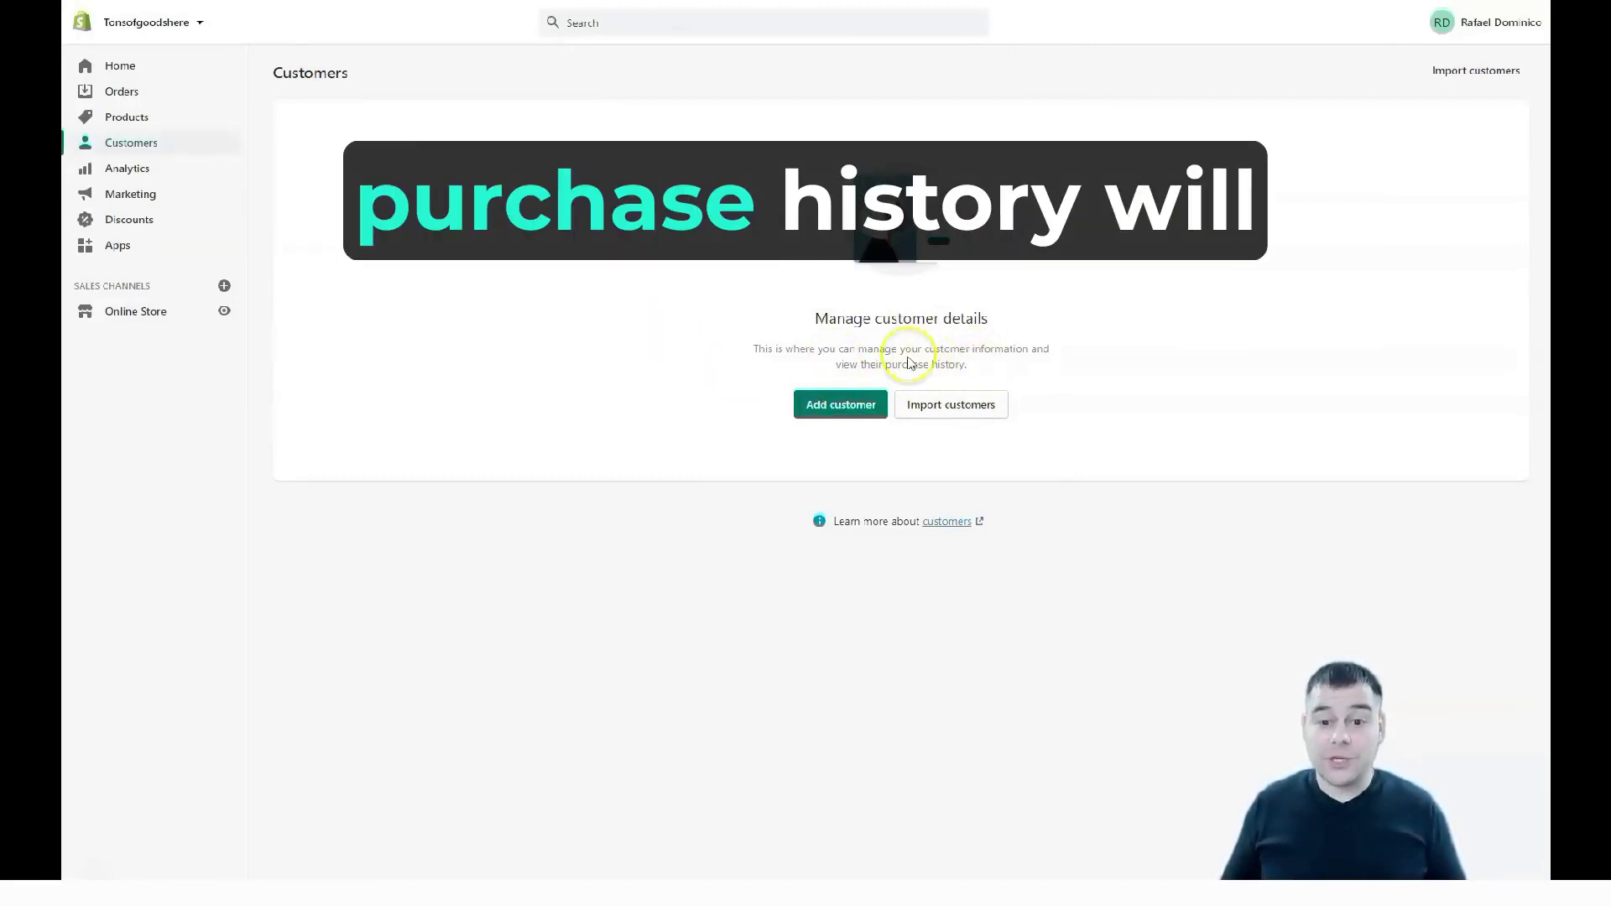
# Step: Browse Analytics, Reports and Live View, then go to the Marketing overview
pyautogui.click(122, 173)
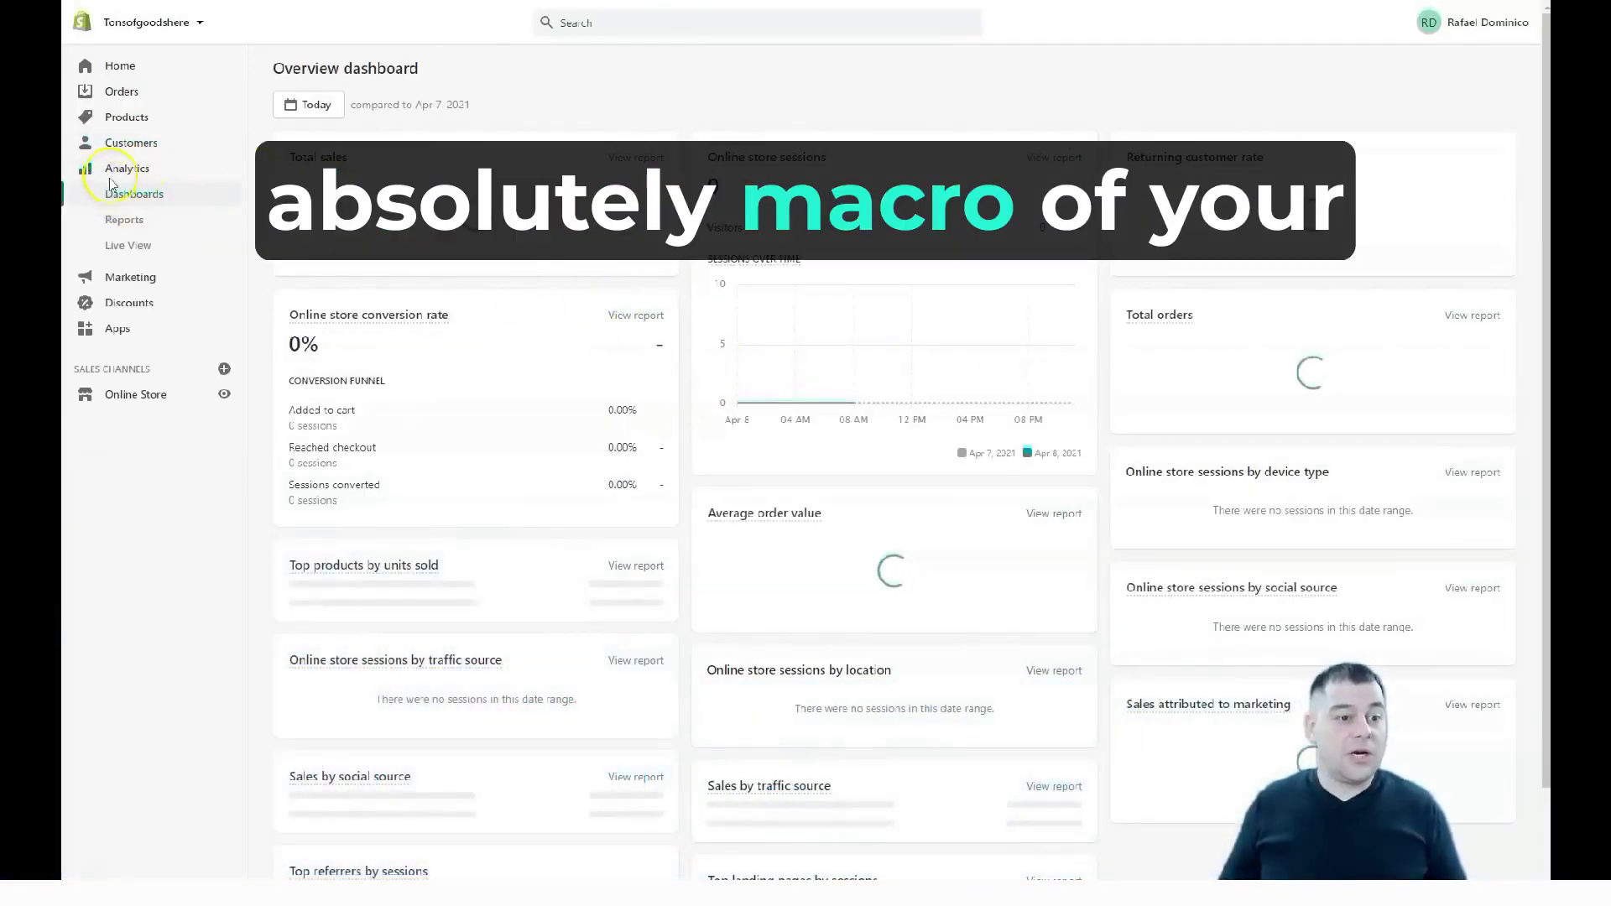
pyautogui.click(122, 218)
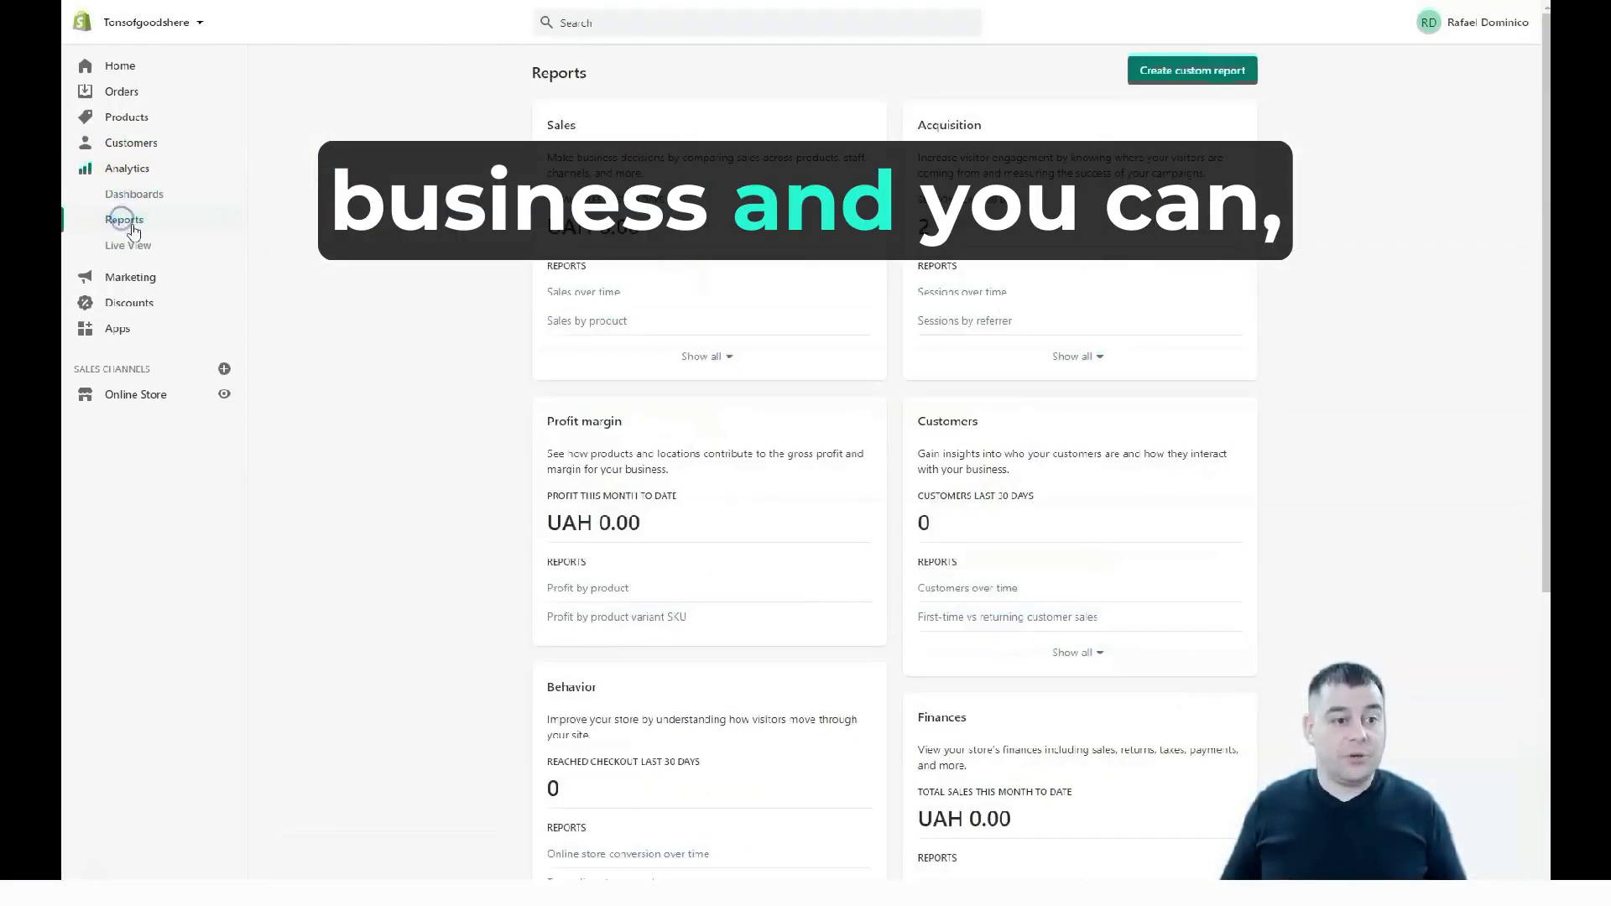
pyautogui.click(123, 245)
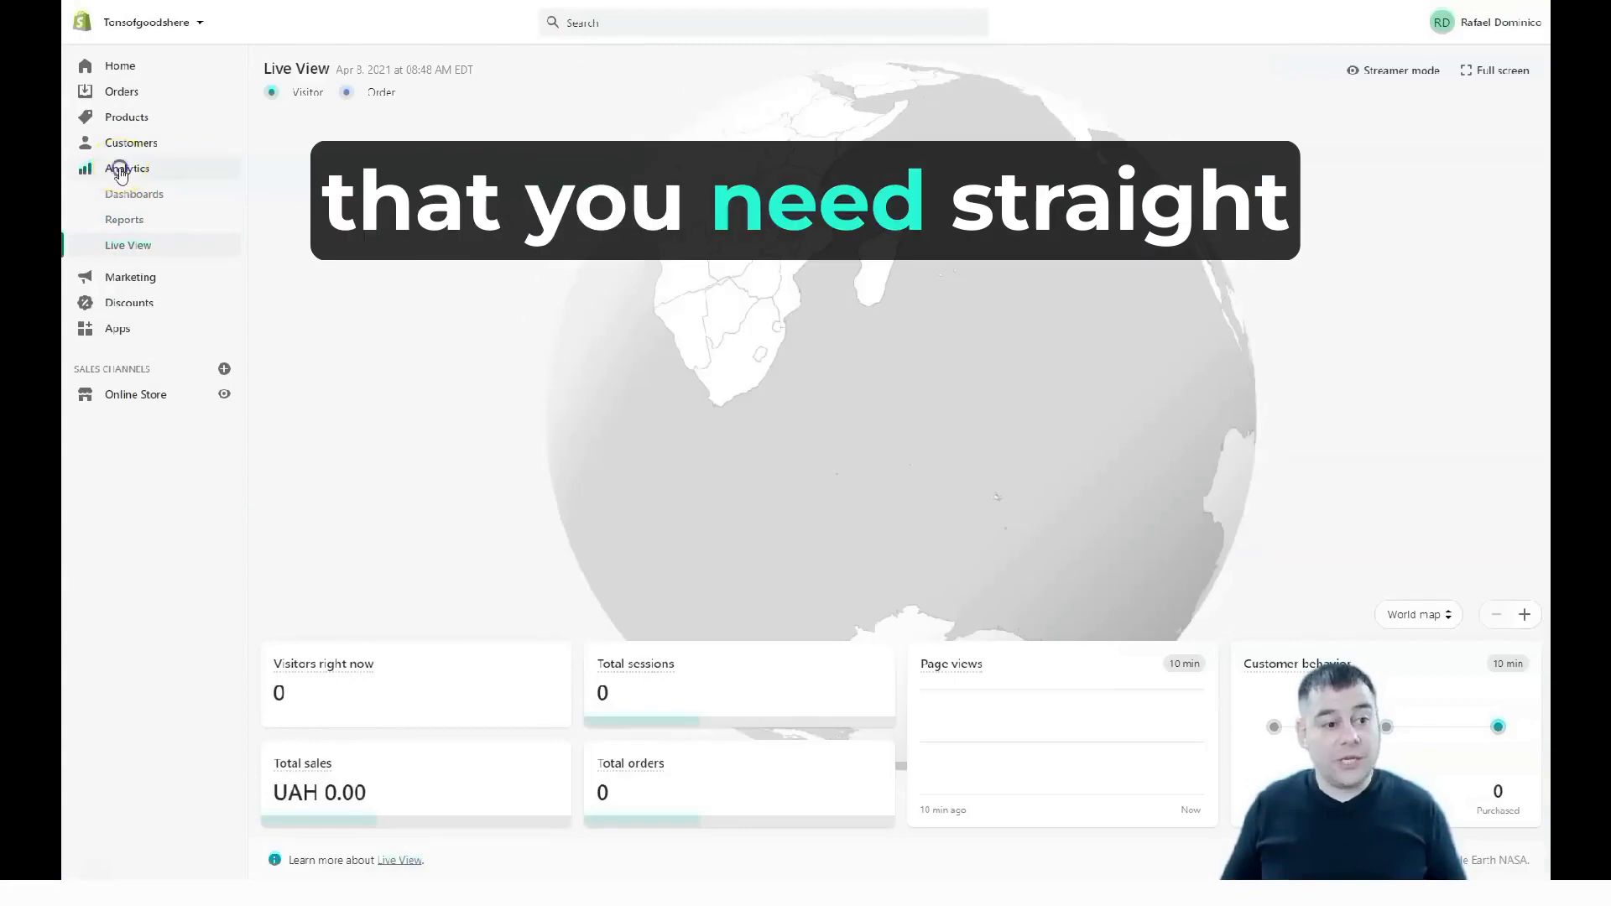
pyautogui.click(124, 172)
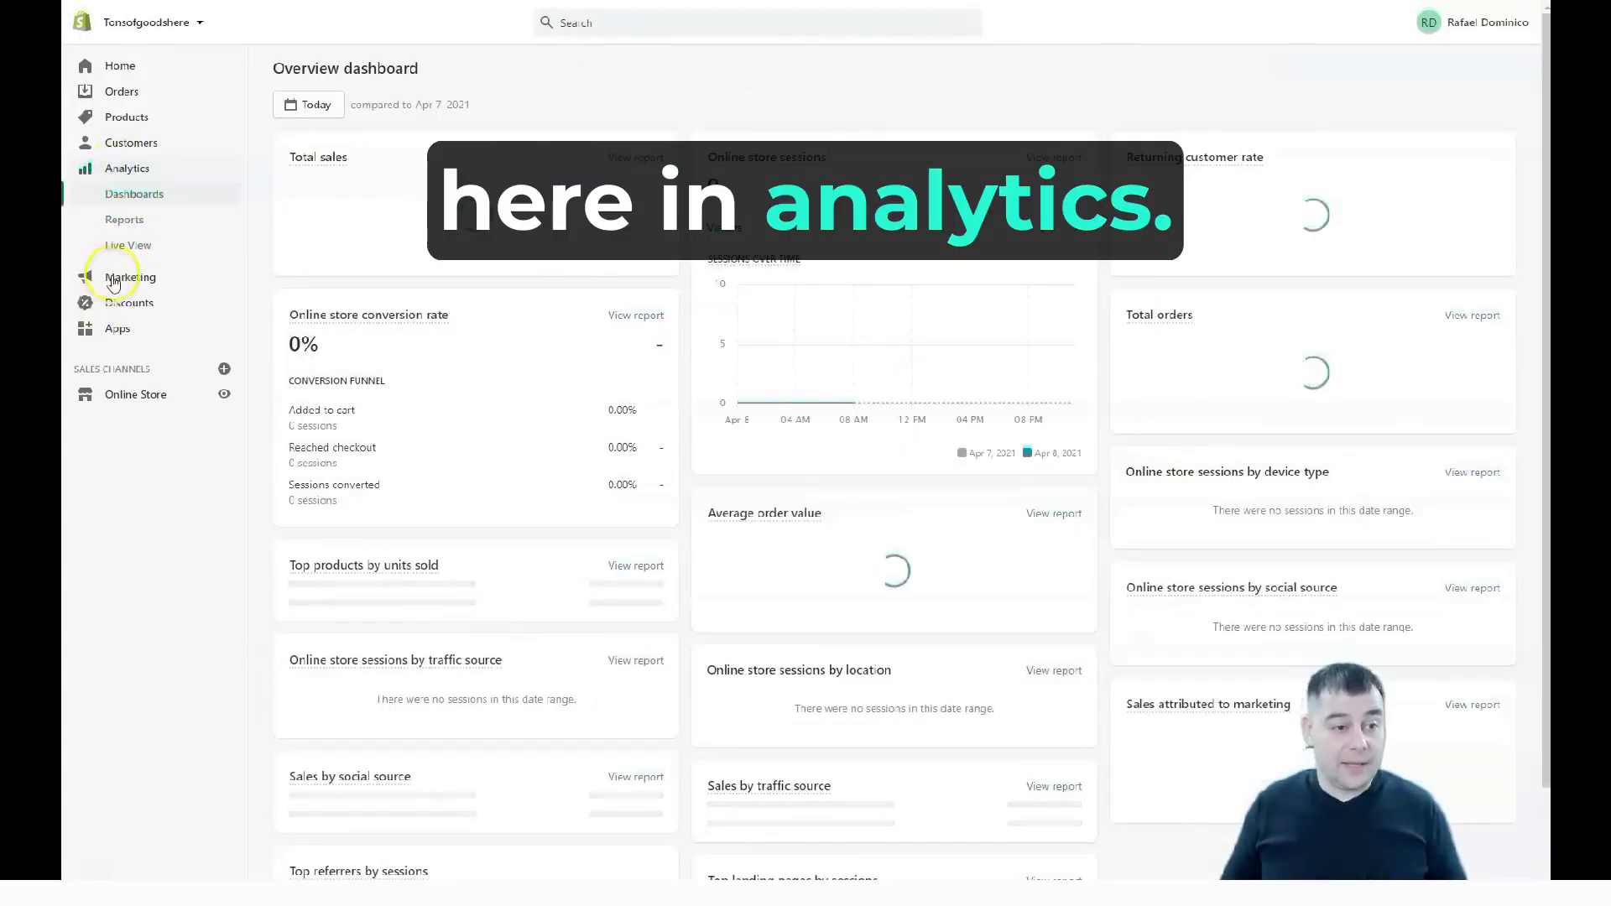
pyautogui.click(168, 412)
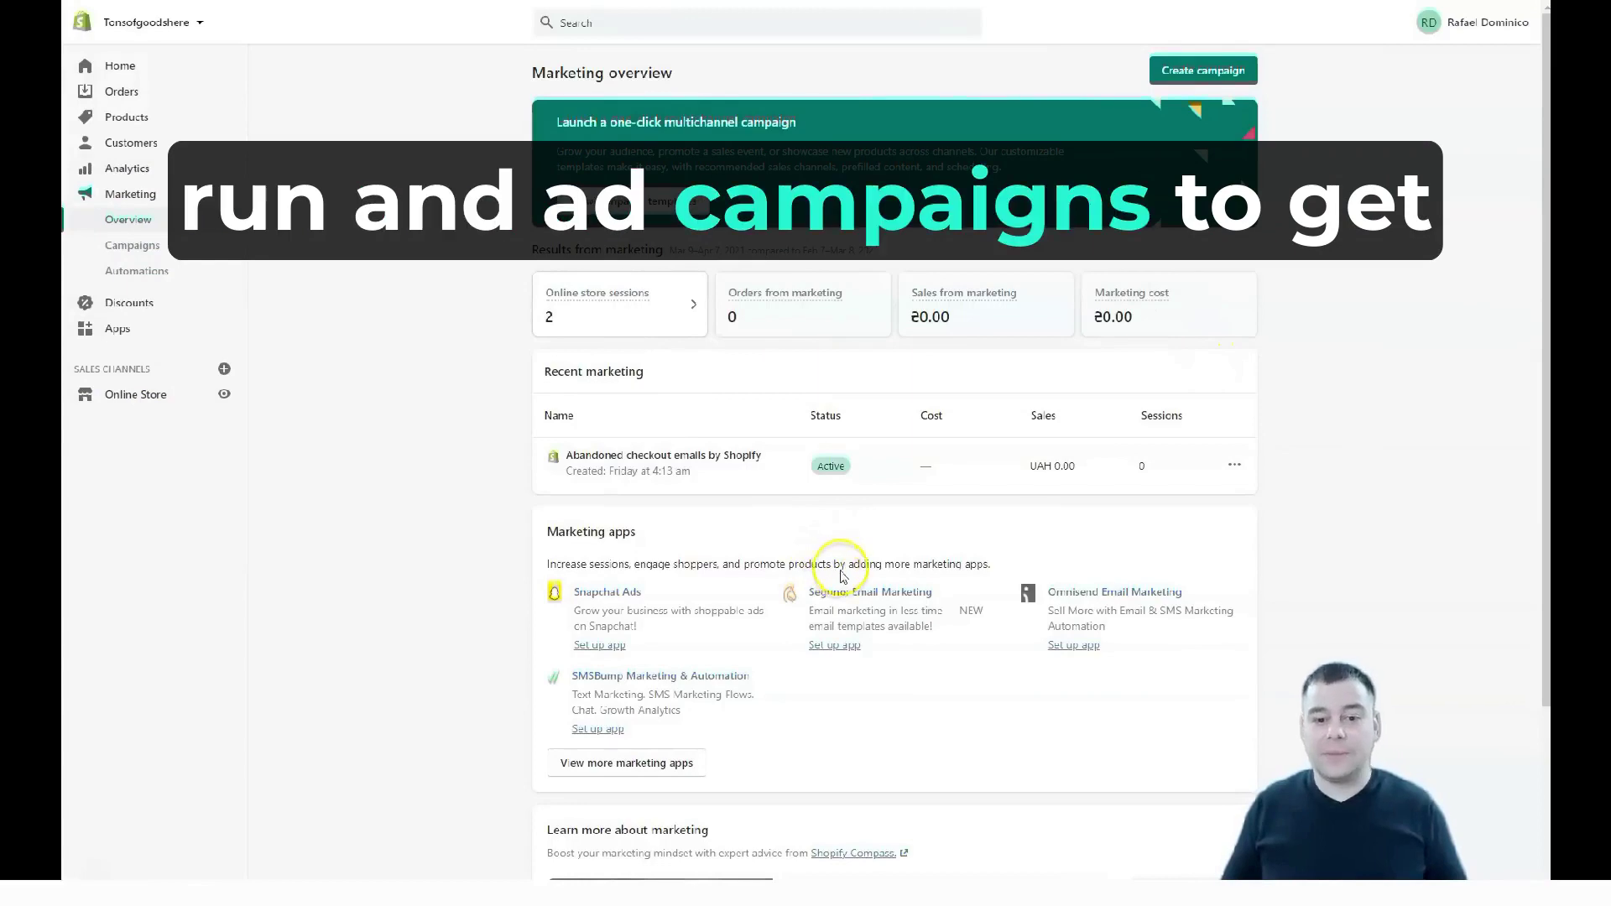
pyautogui.scroll(-4, 864, 571)
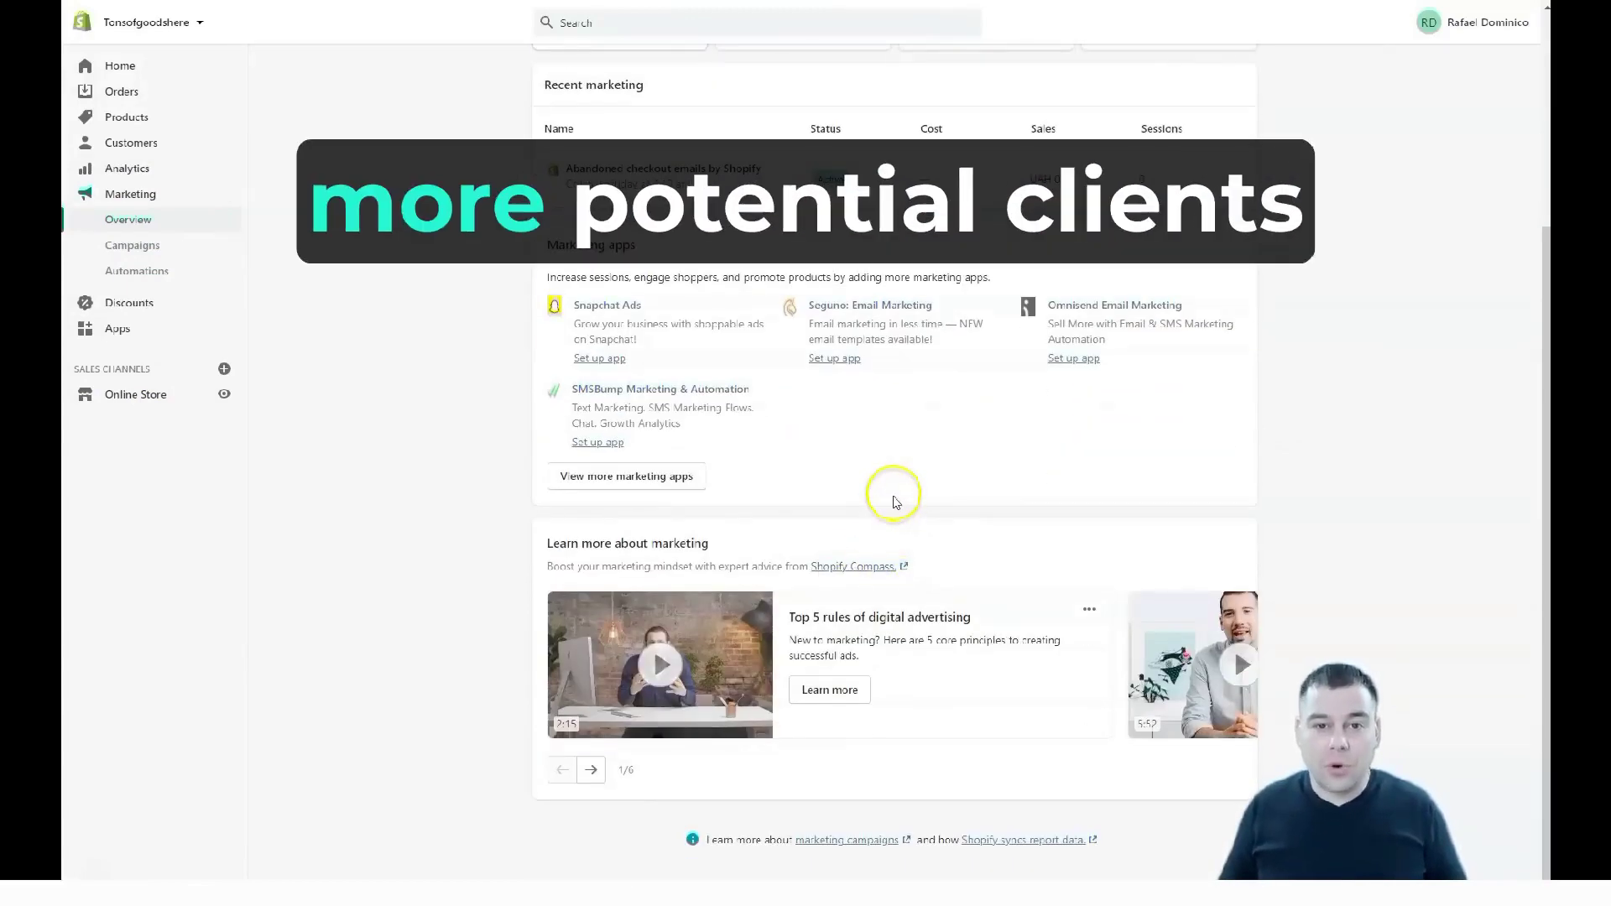
pyautogui.scroll(2, 904, 510)
pyautogui.scroll(2, 906, 511)
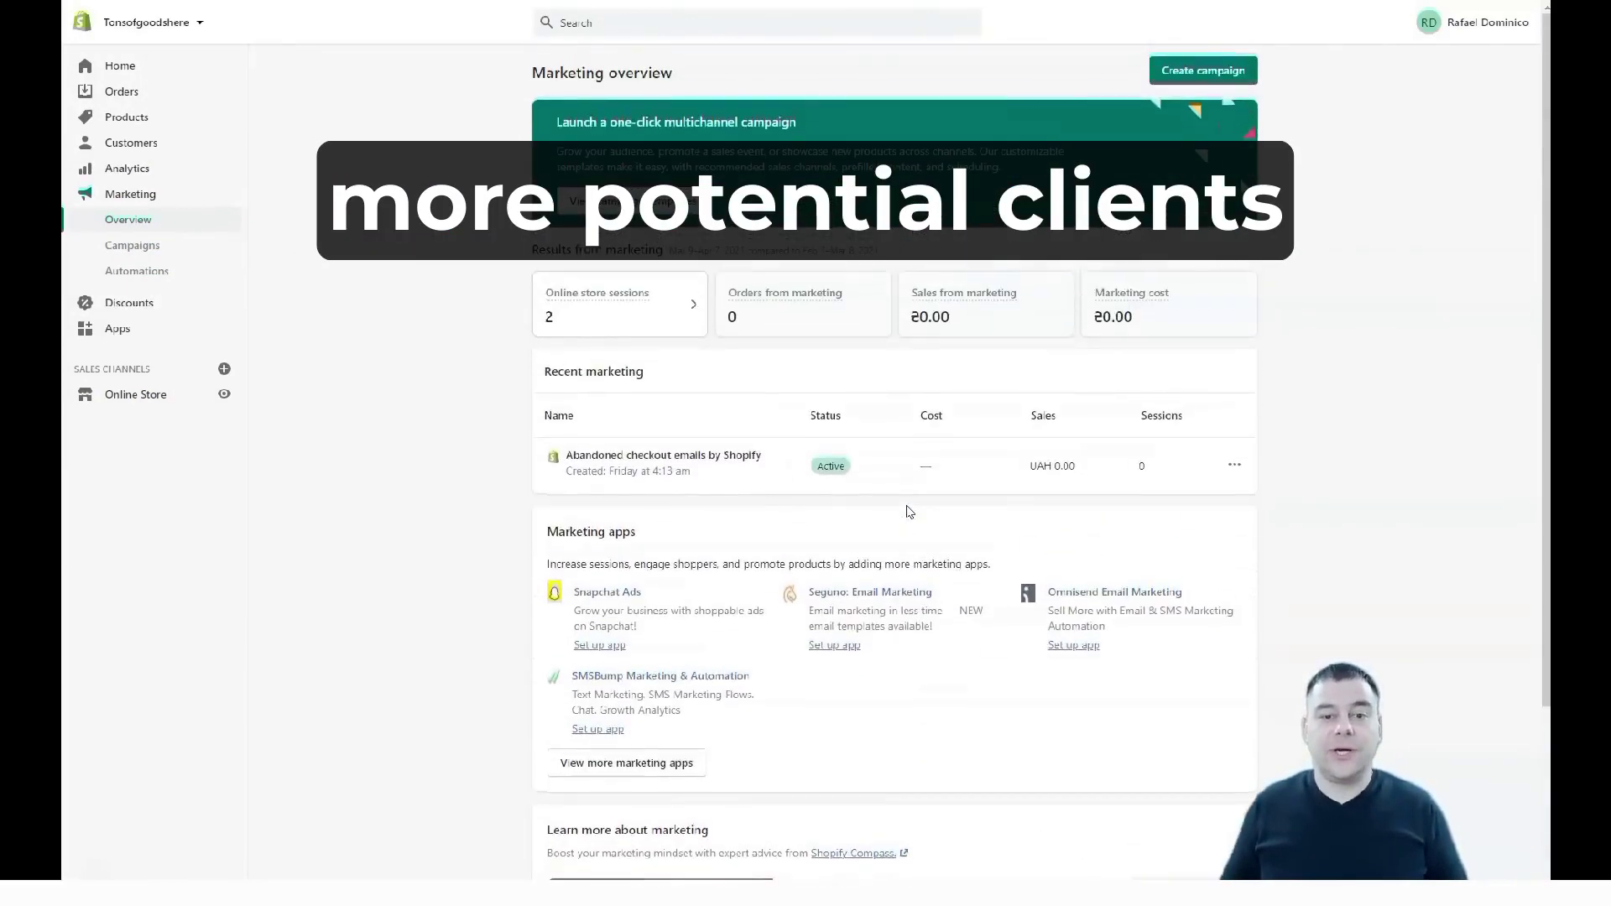
pyautogui.scroll(-4, 906, 511)
pyautogui.scroll(4, 906, 511)
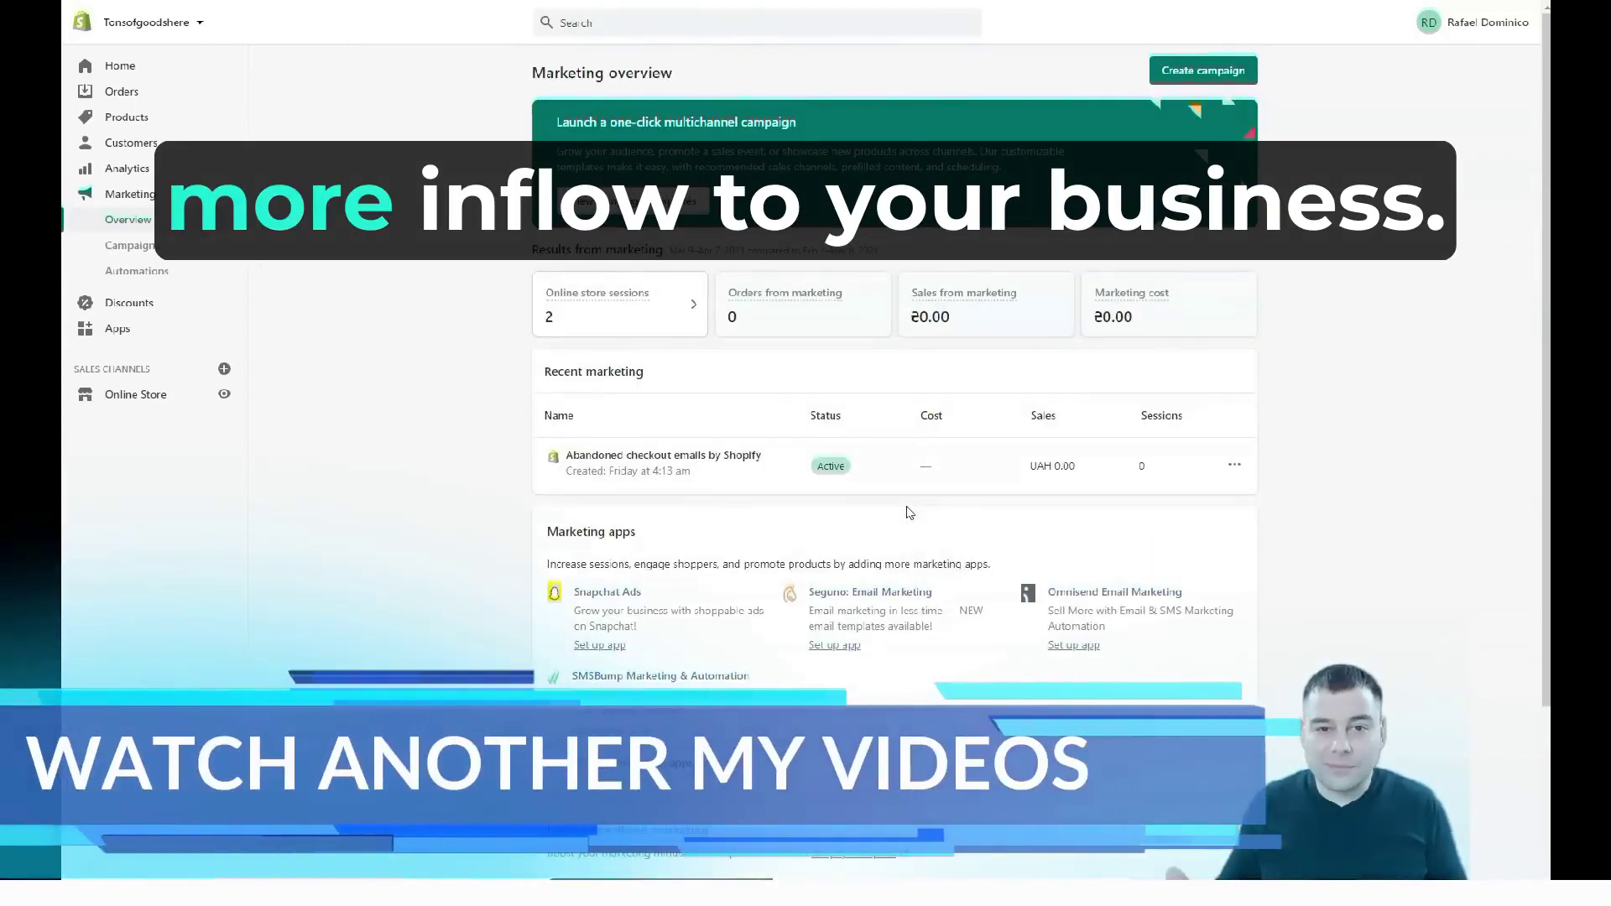
pyautogui.scroll(-4, 906, 511)
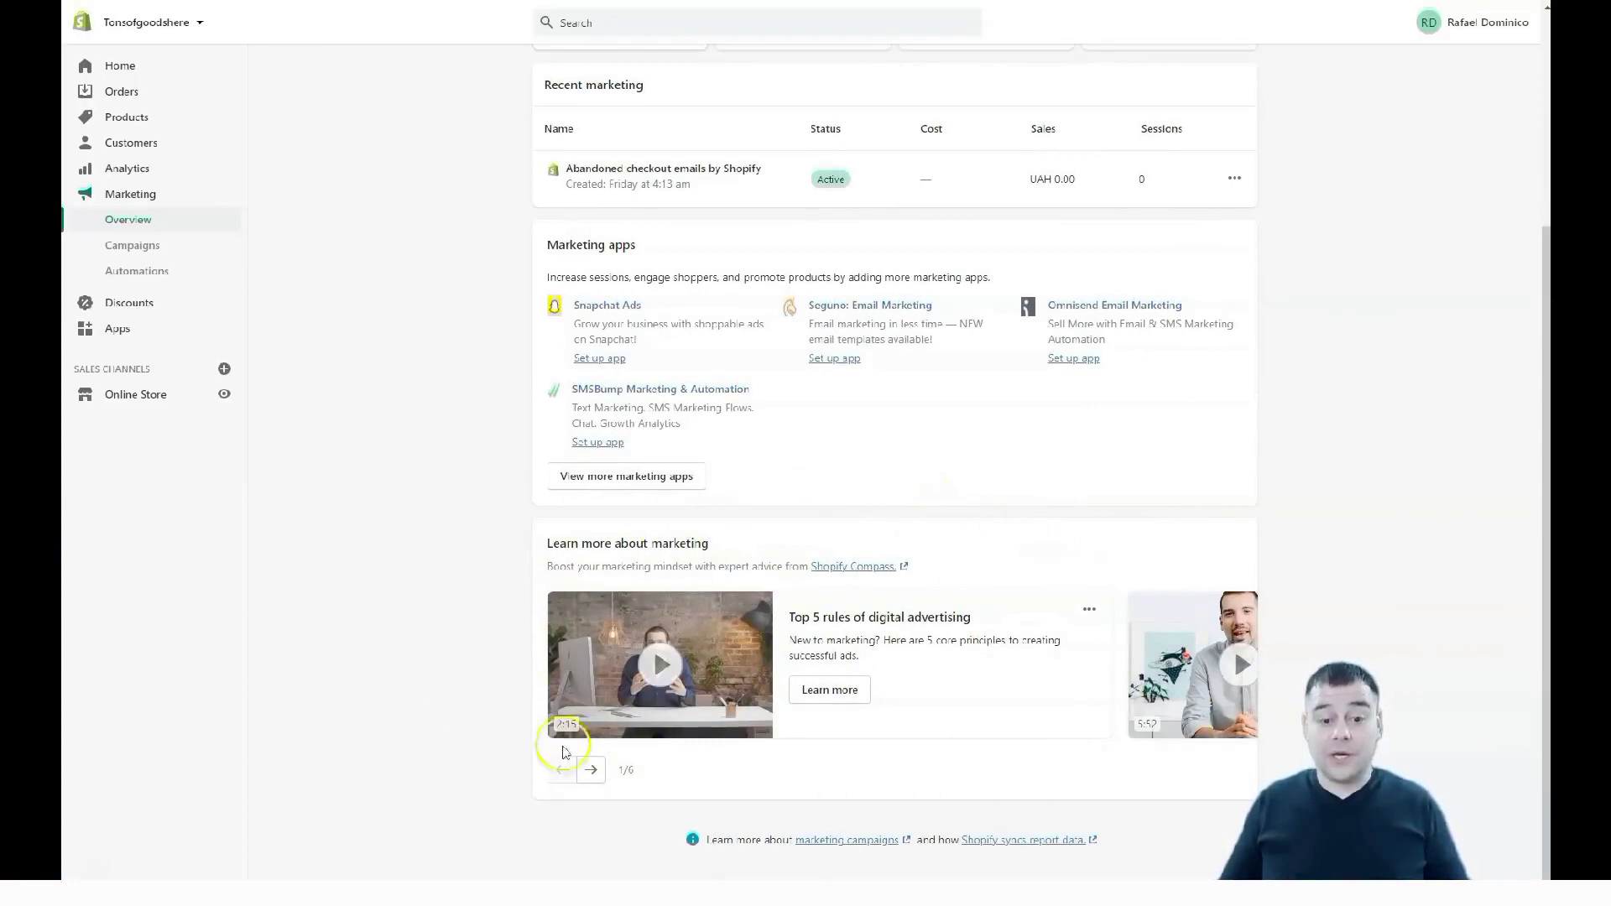
# Step: Page forward to the last marketing video lesson, back through earlier ones, then return to the top
pyautogui.click(588, 770)
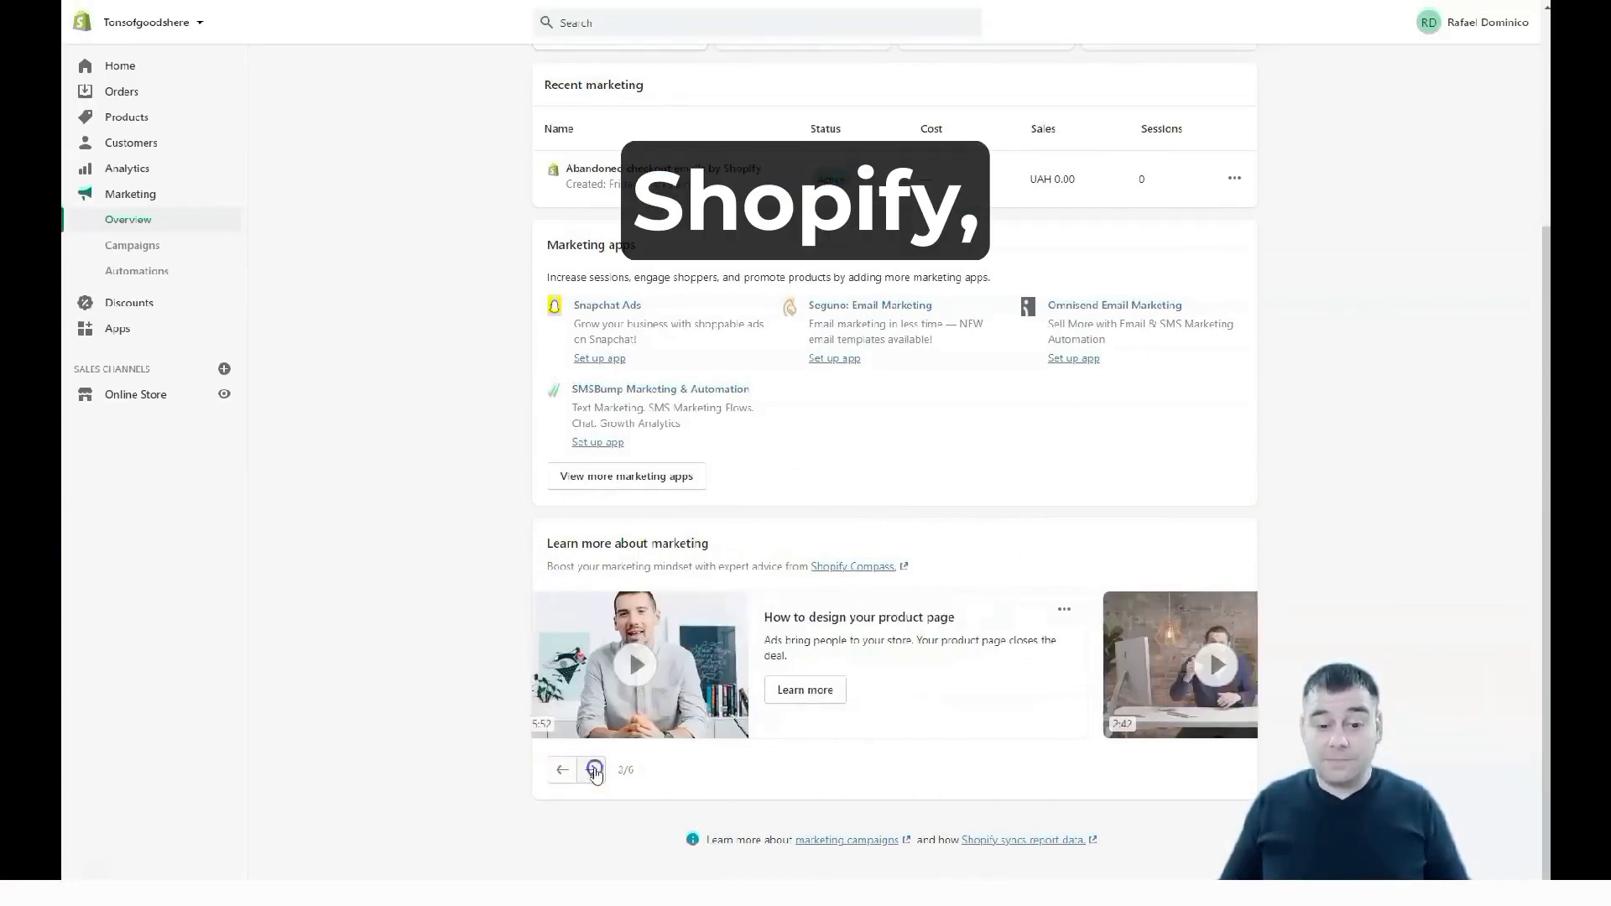
pyautogui.click(593, 770)
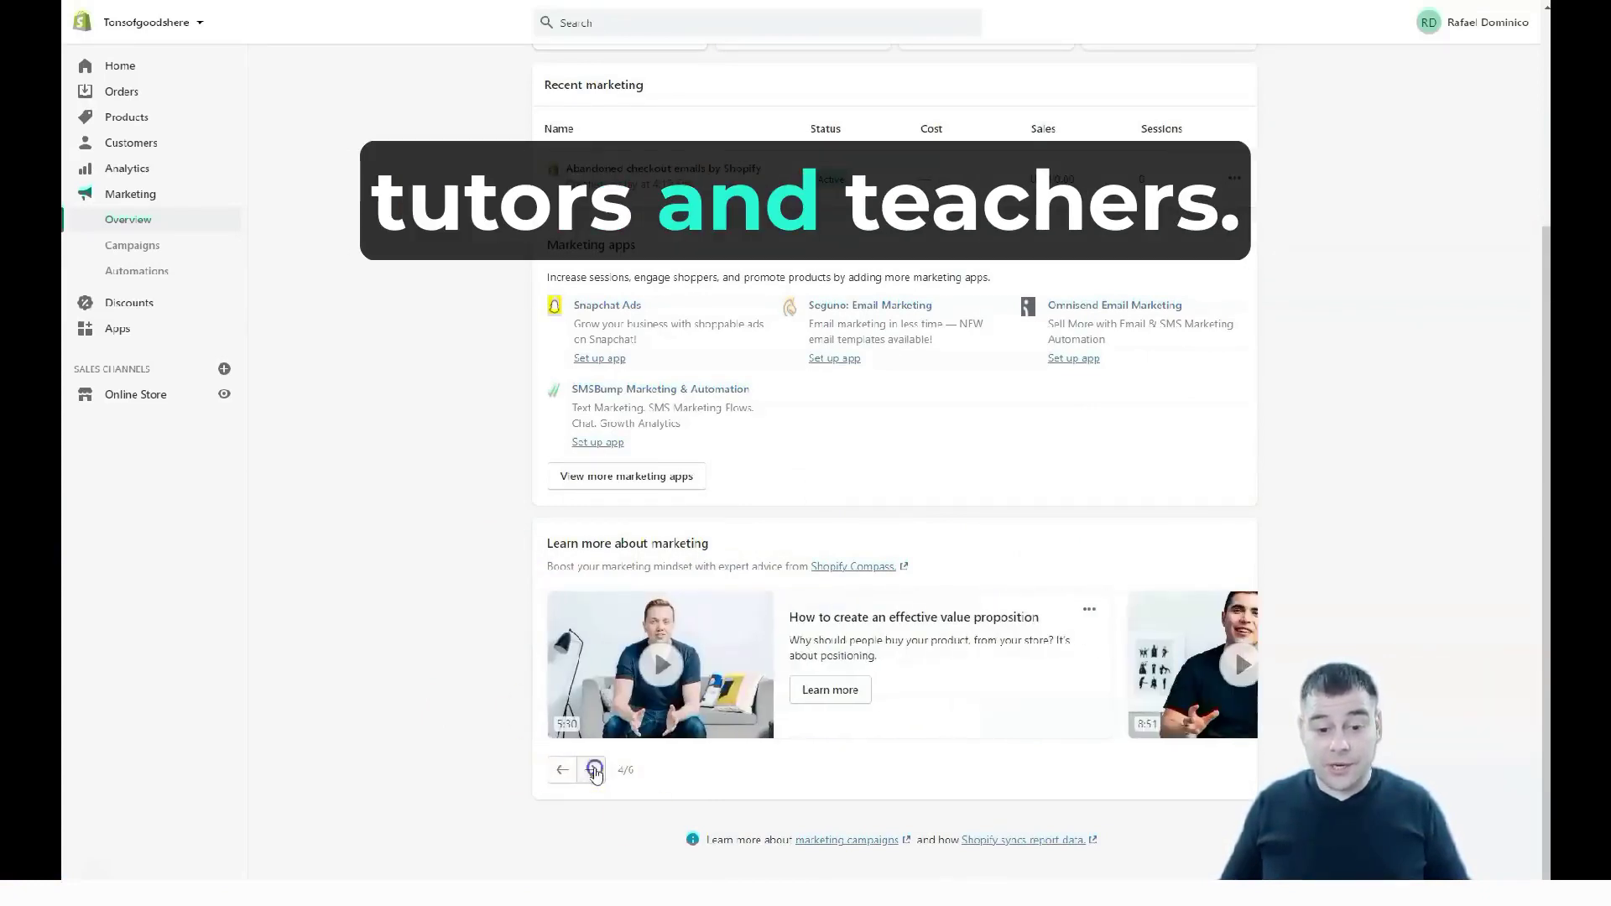
pyautogui.click(594, 770)
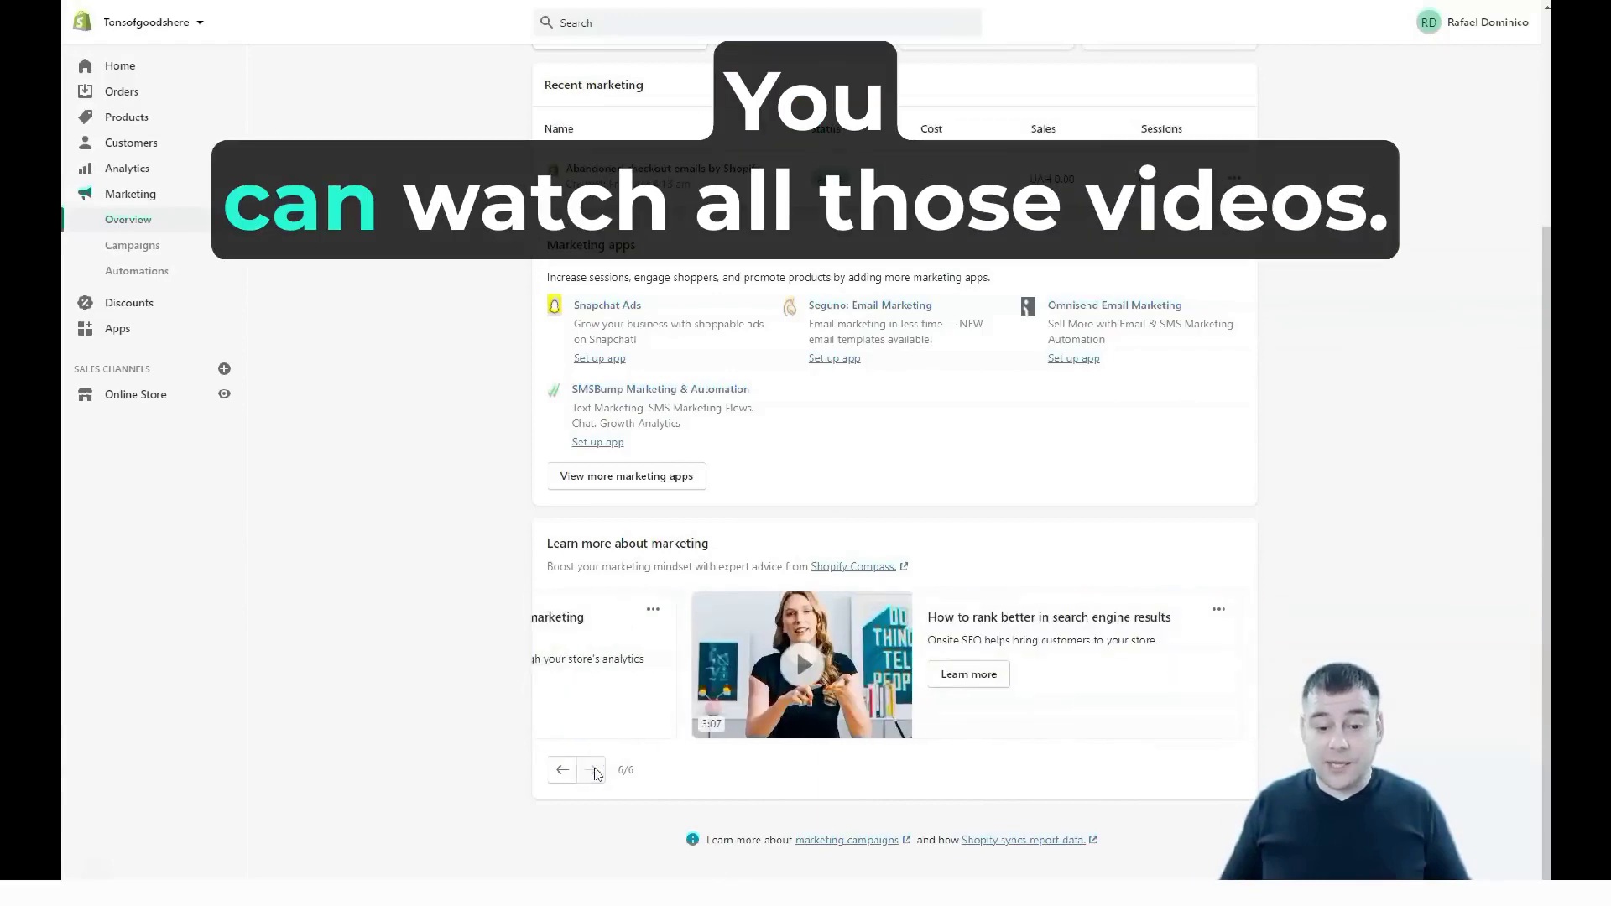
pyautogui.click(562, 769)
pyautogui.click(562, 770)
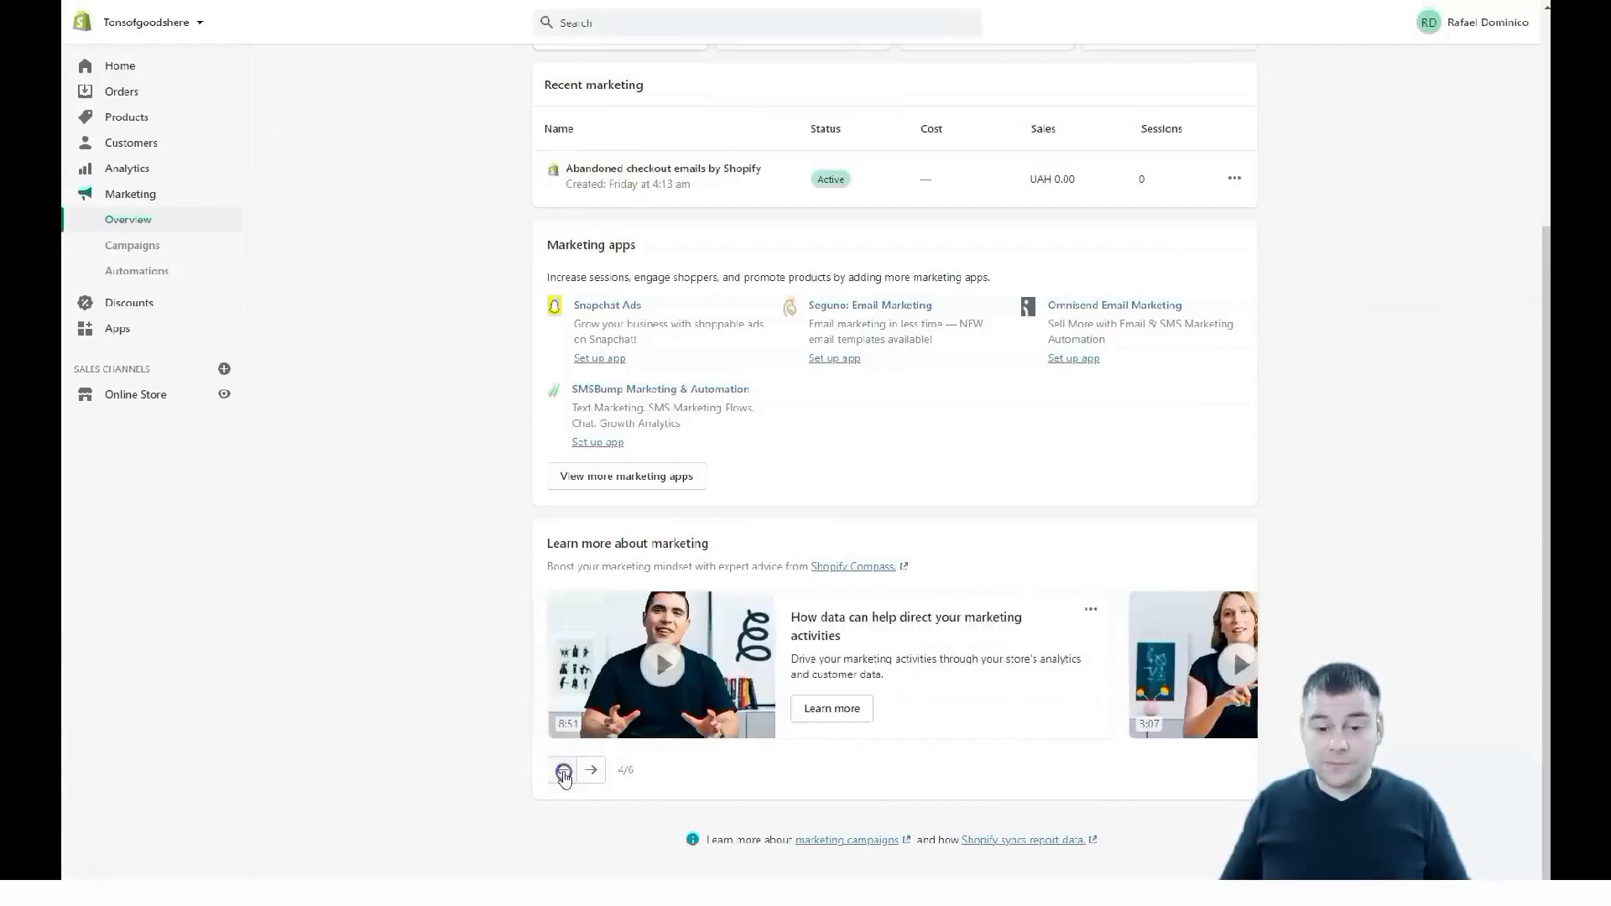
pyautogui.click(563, 770)
pyautogui.click(563, 769)
pyautogui.scroll(4, 805, 386)
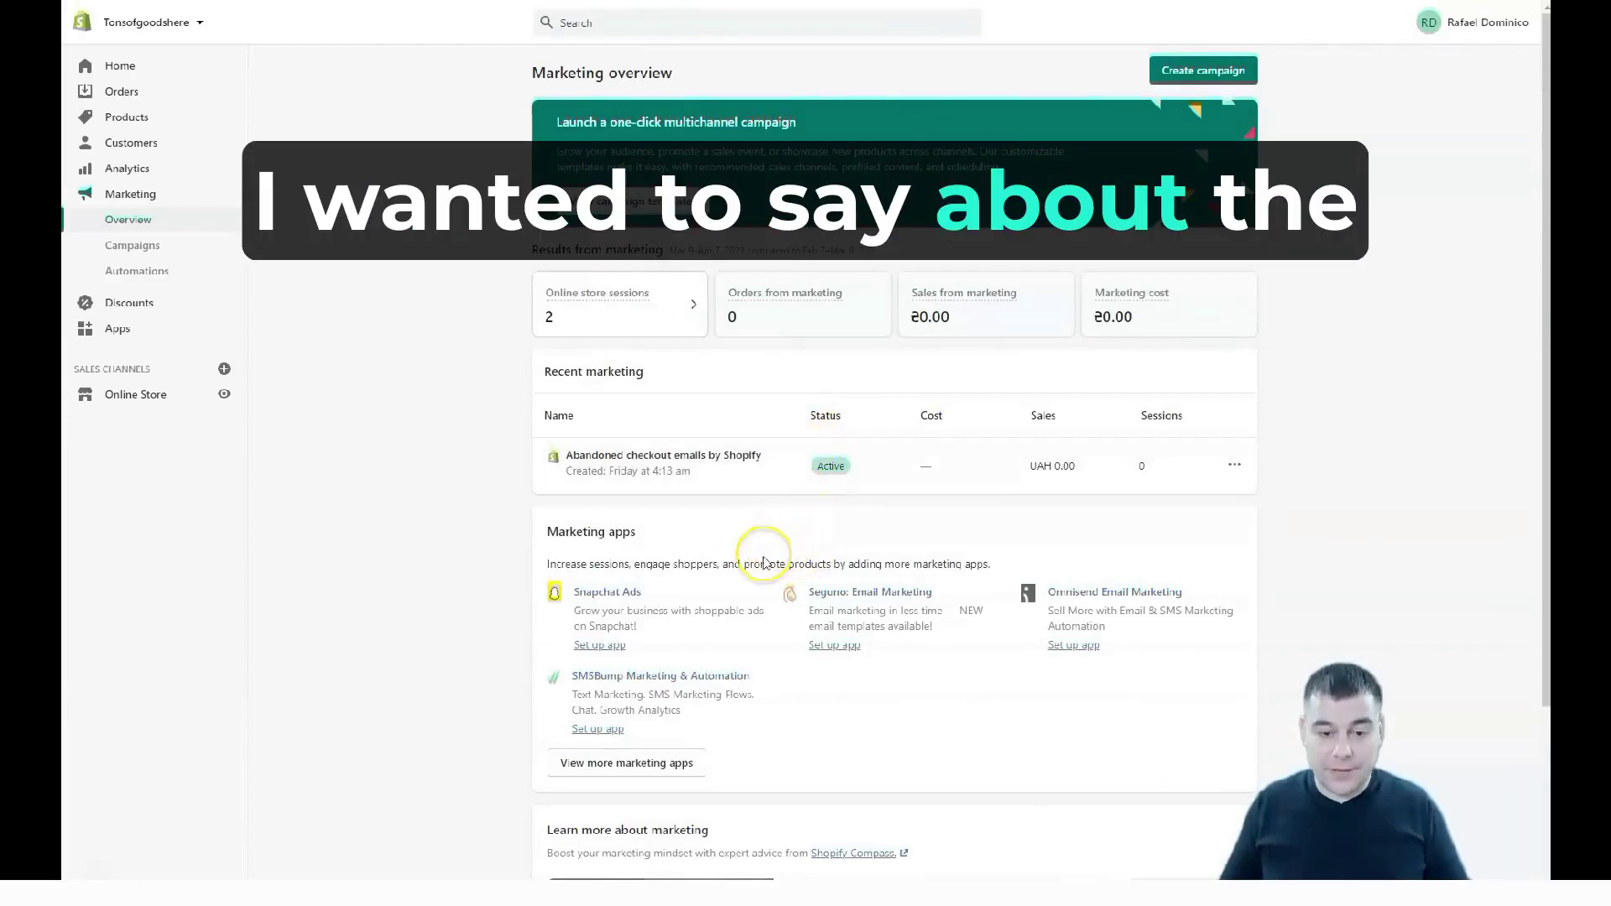
pyautogui.scroll(-2, 672, 575)
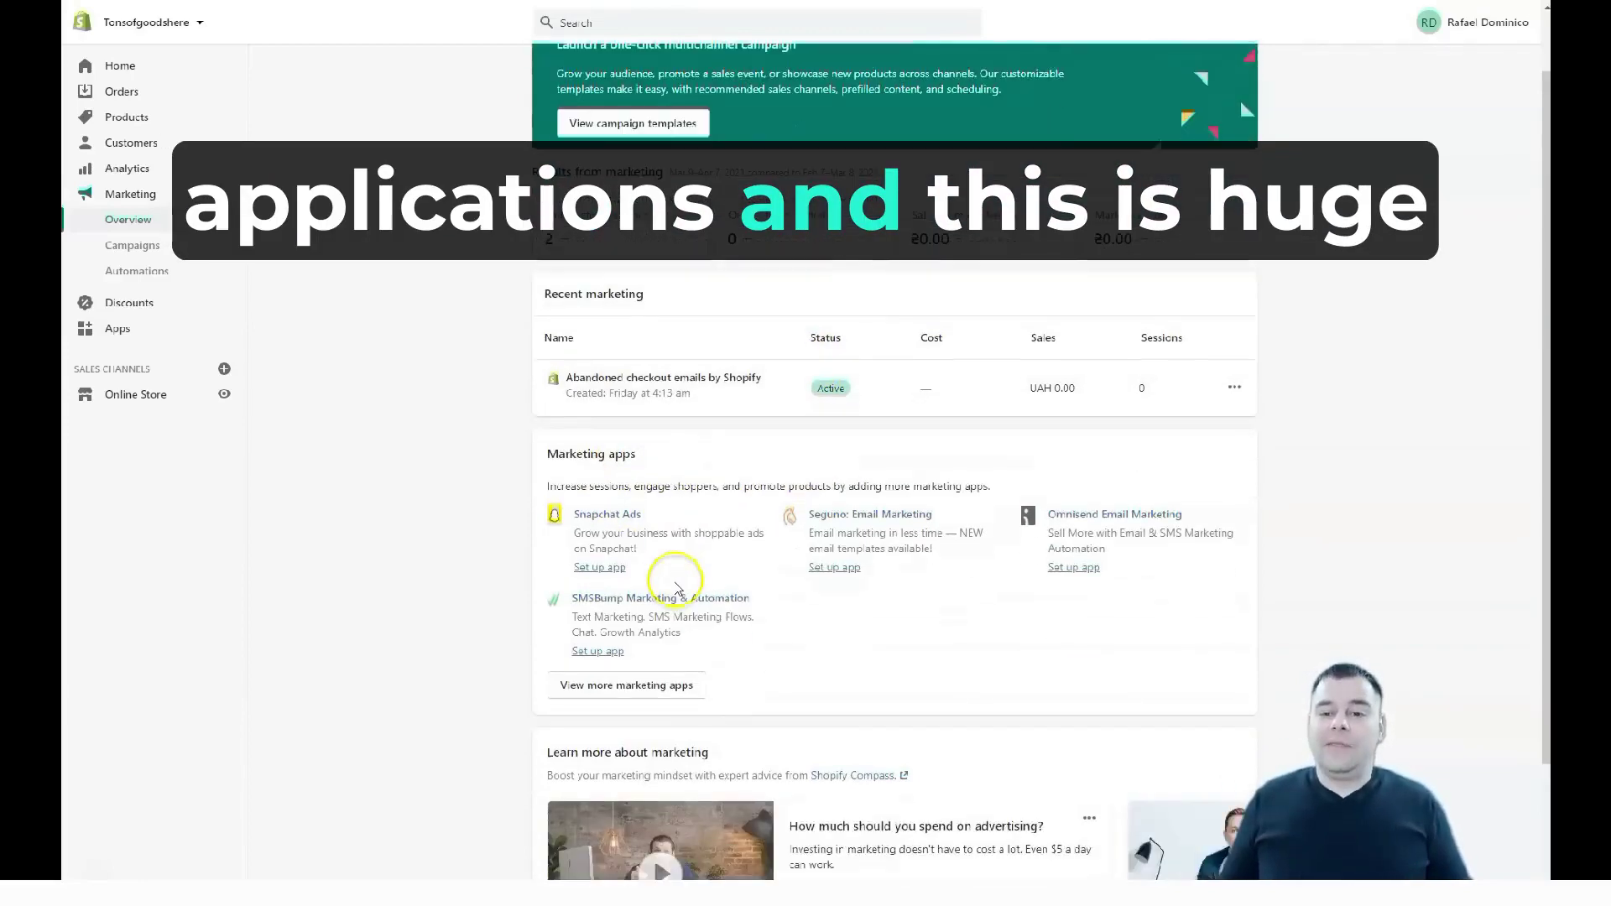
pyautogui.scroll(2, 679, 578)
pyautogui.scroll(-1, 682, 581)
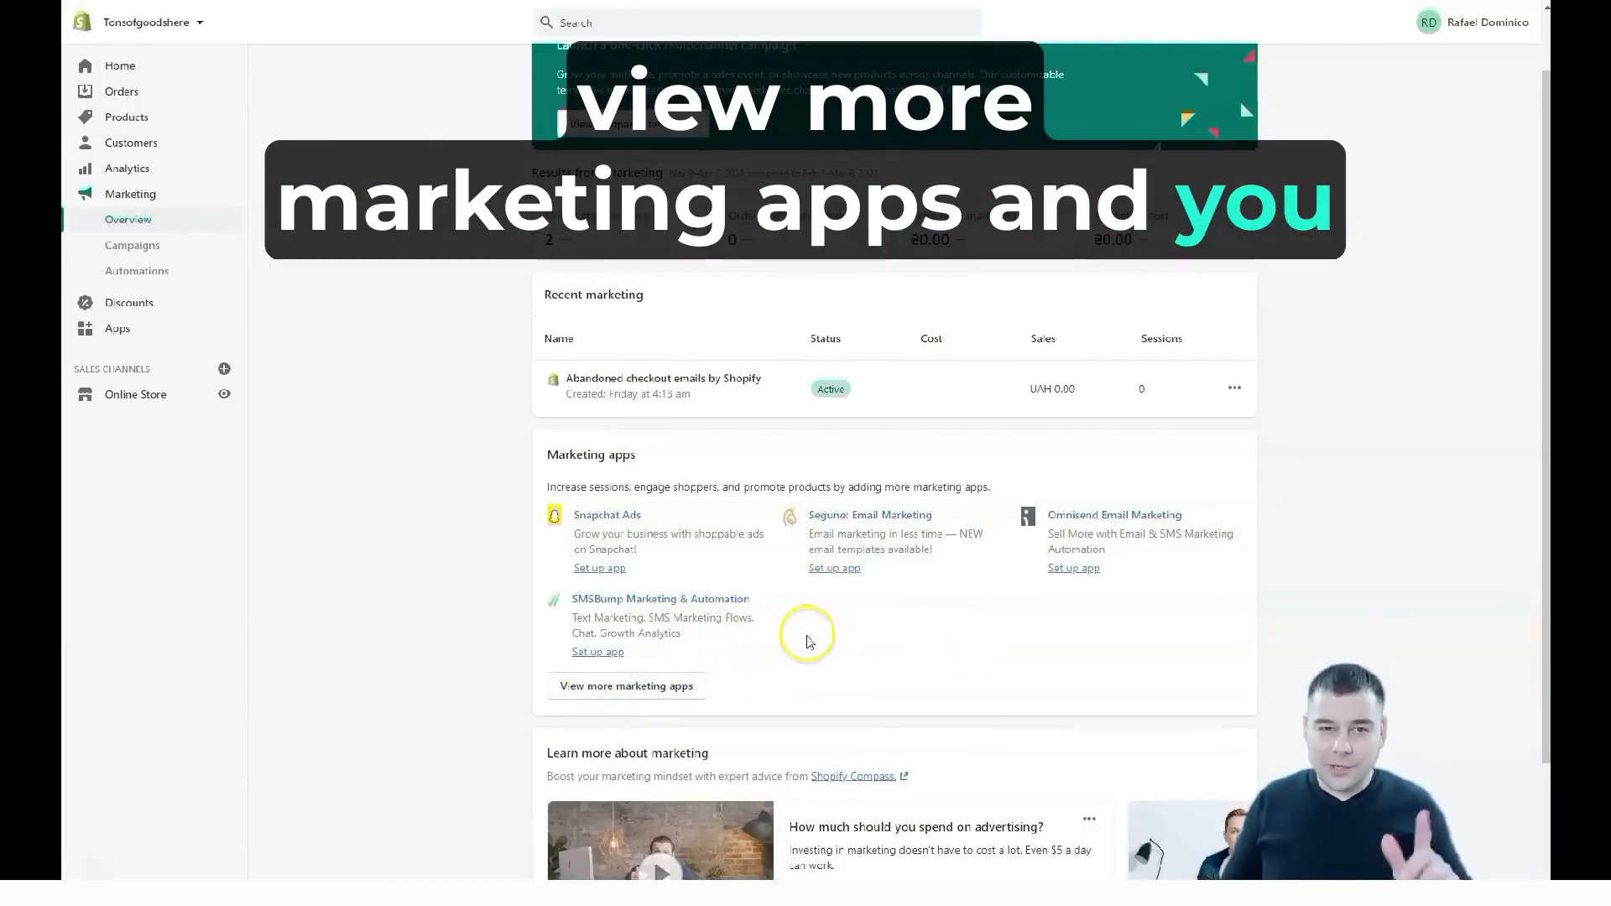
pyautogui.scroll(1, 805, 646)
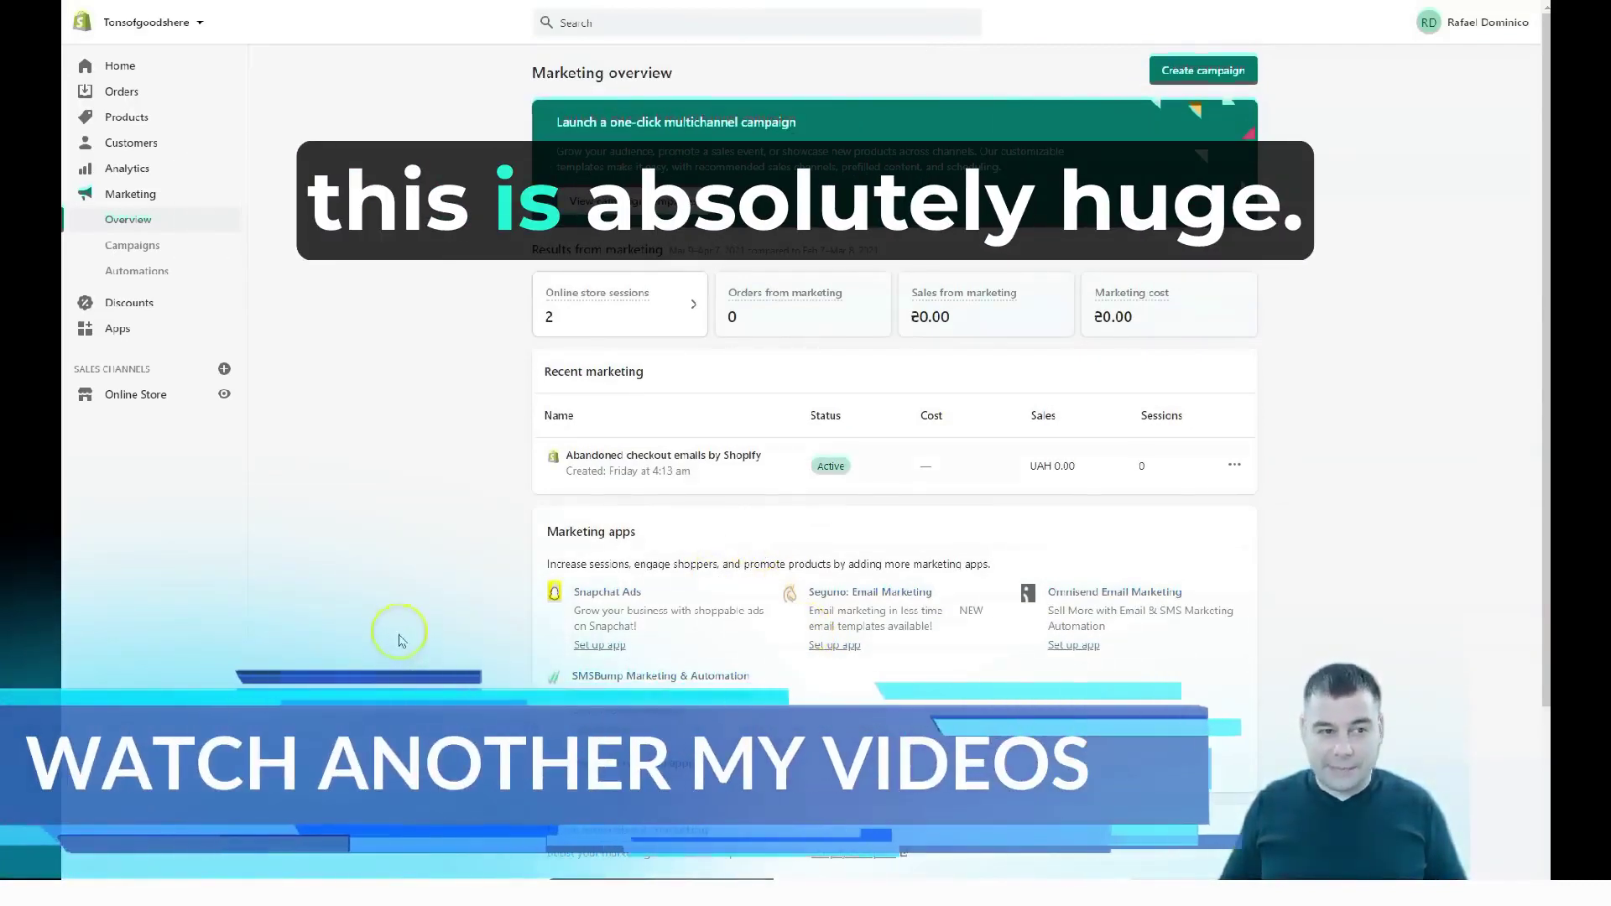
# Step: View Marketing Campaigns and the empty Automations page, then go to the empty Discounts page
pyautogui.click(128, 245)
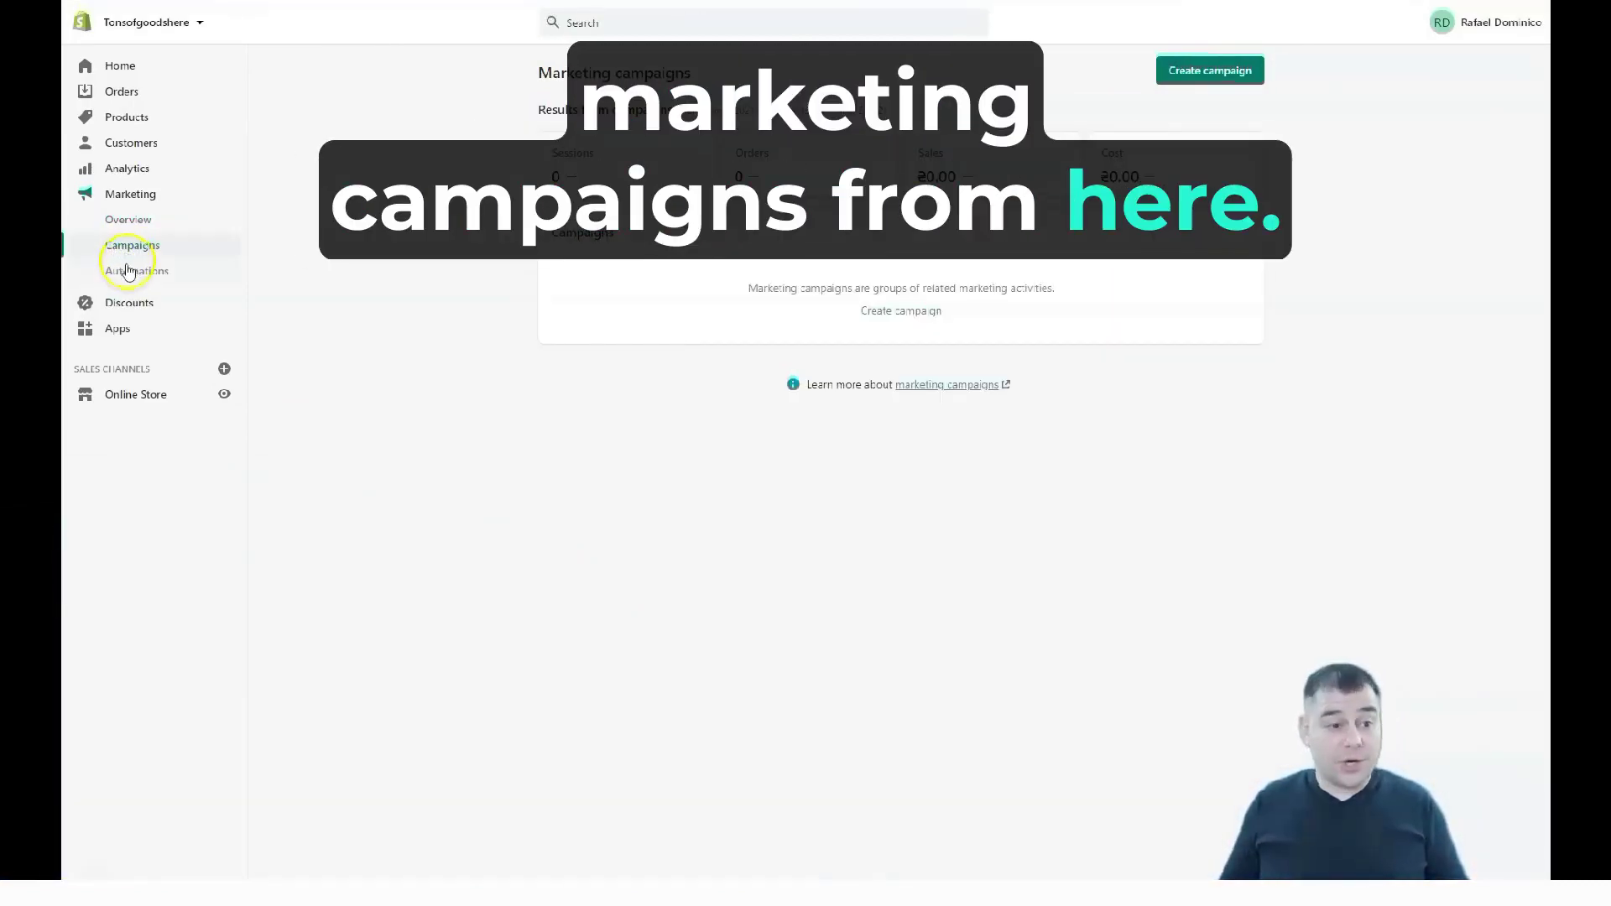
pyautogui.click(126, 271)
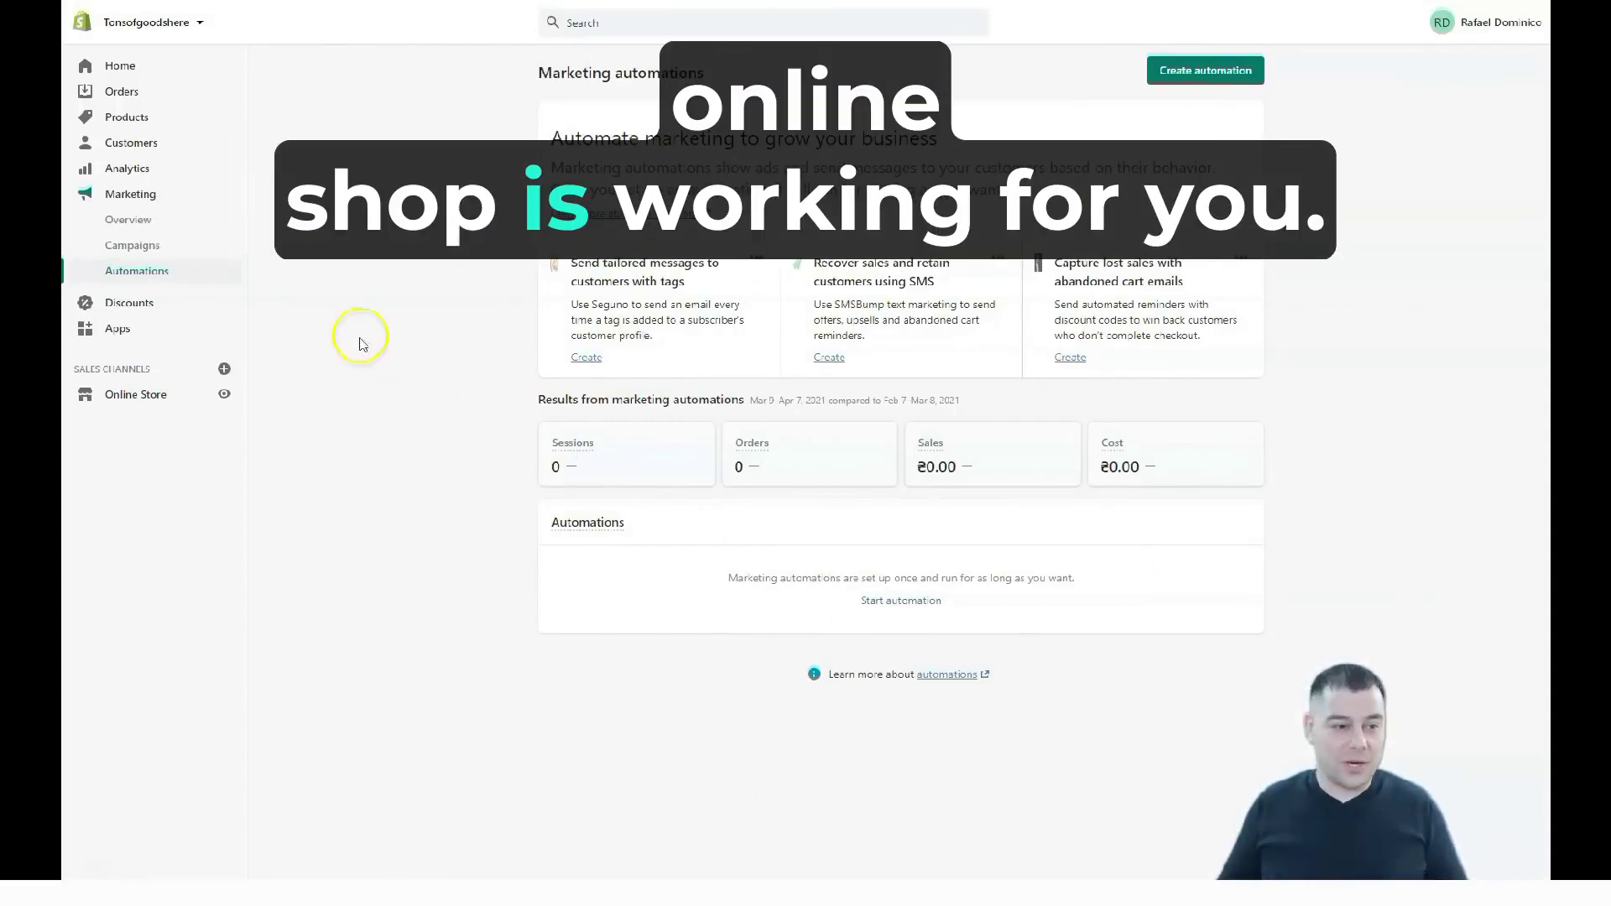
pyautogui.click(128, 303)
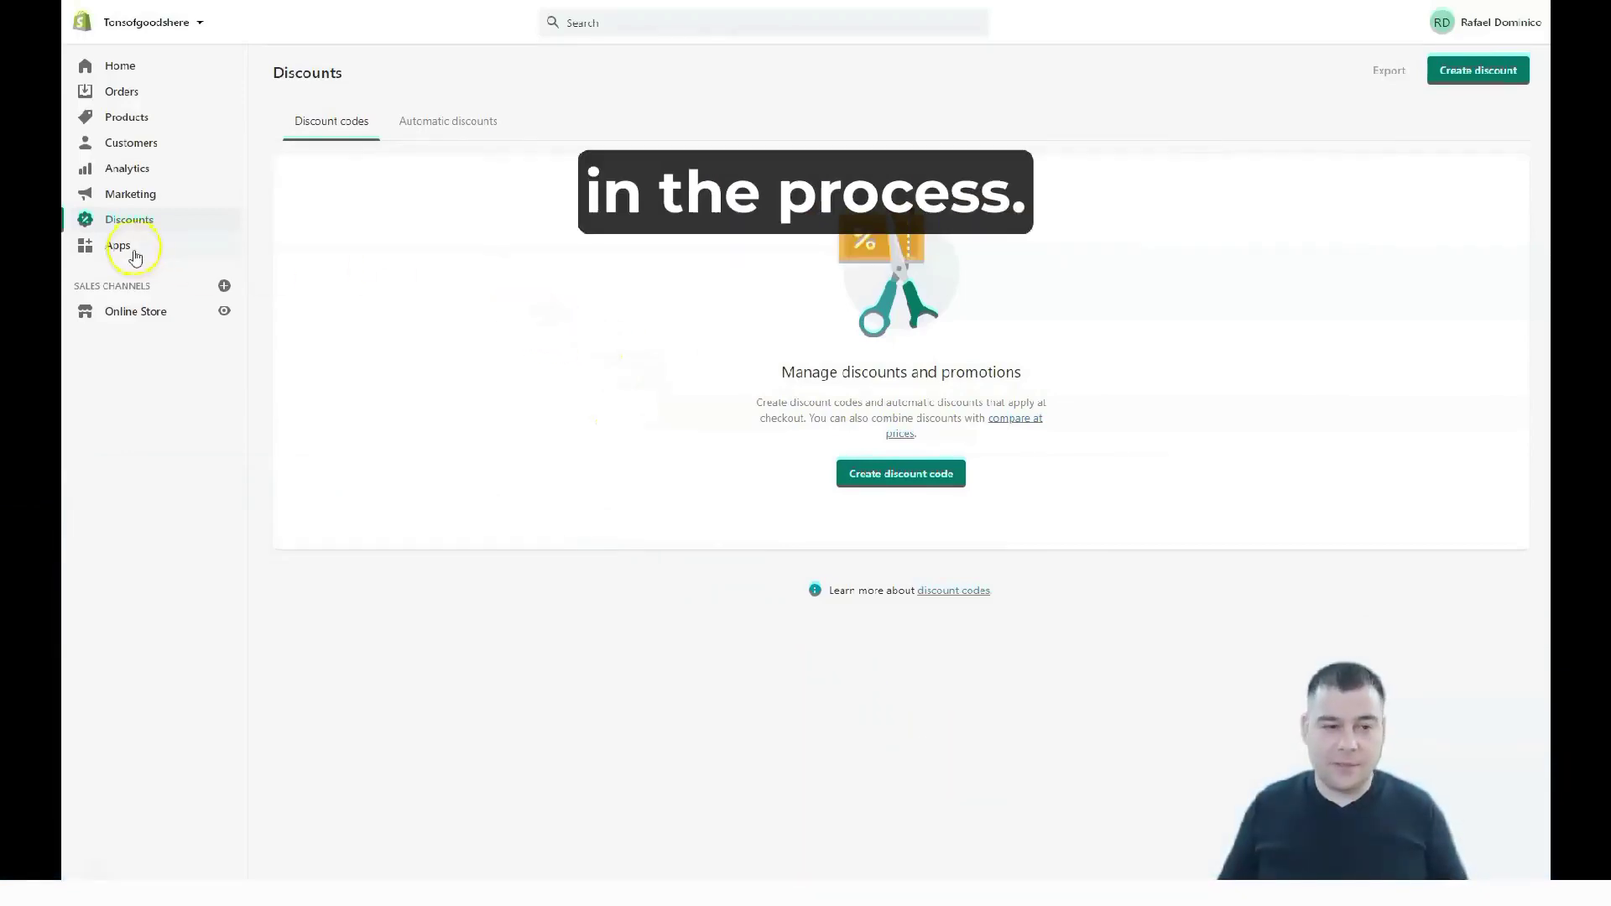
# Step: Go to Apps and browse the 'Apps to start the new year' recommendations
pyautogui.click(115, 246)
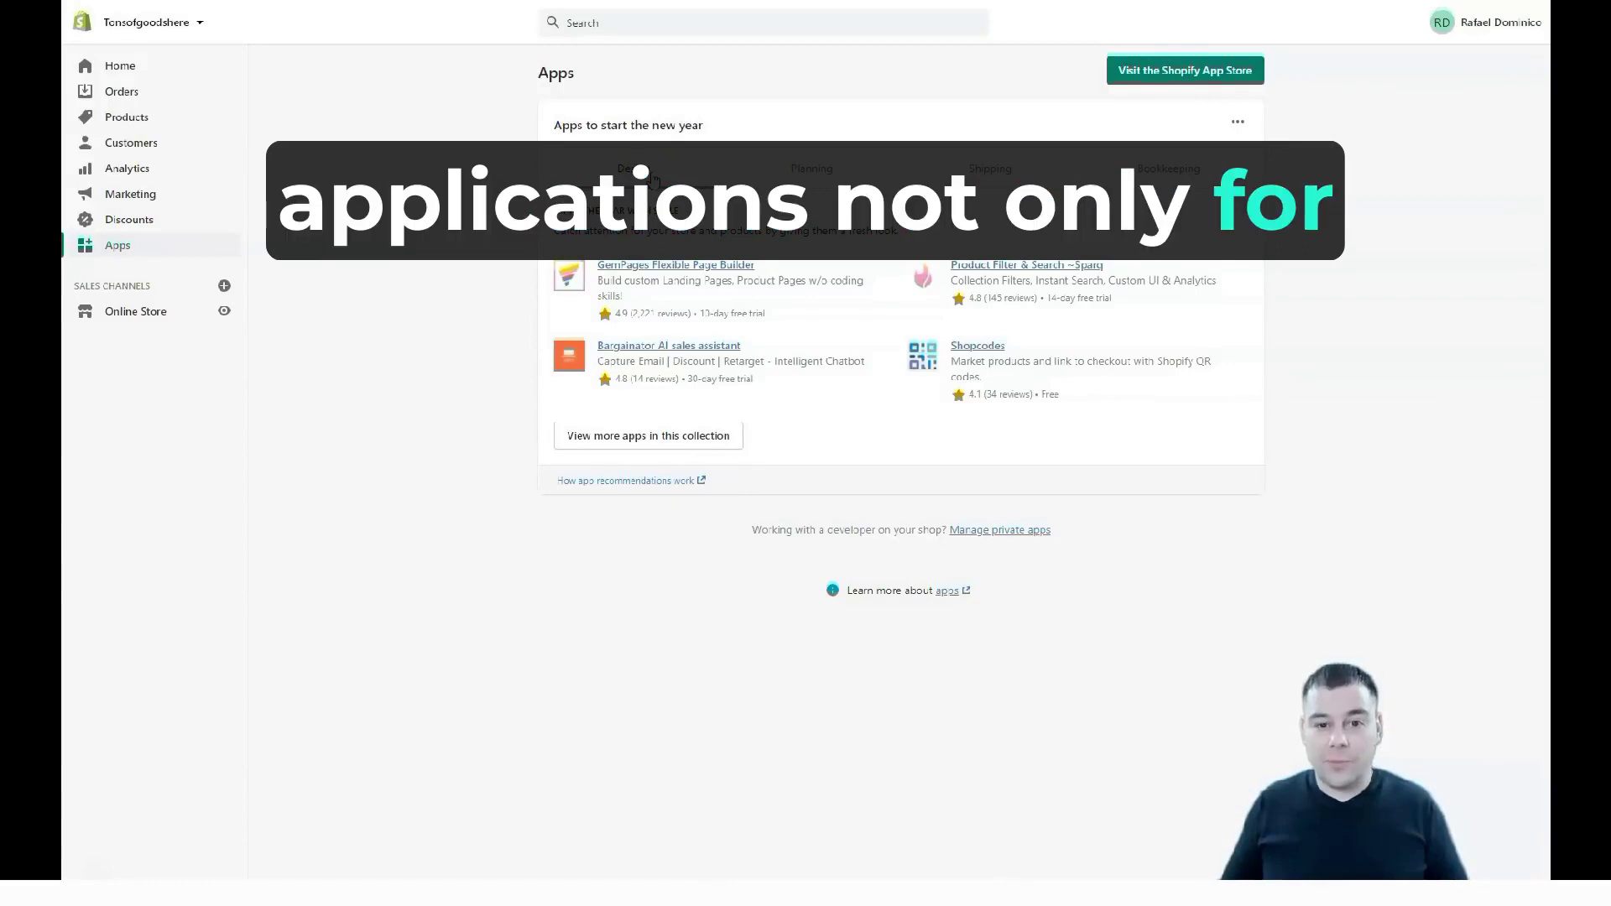
pyautogui.click(890, 161)
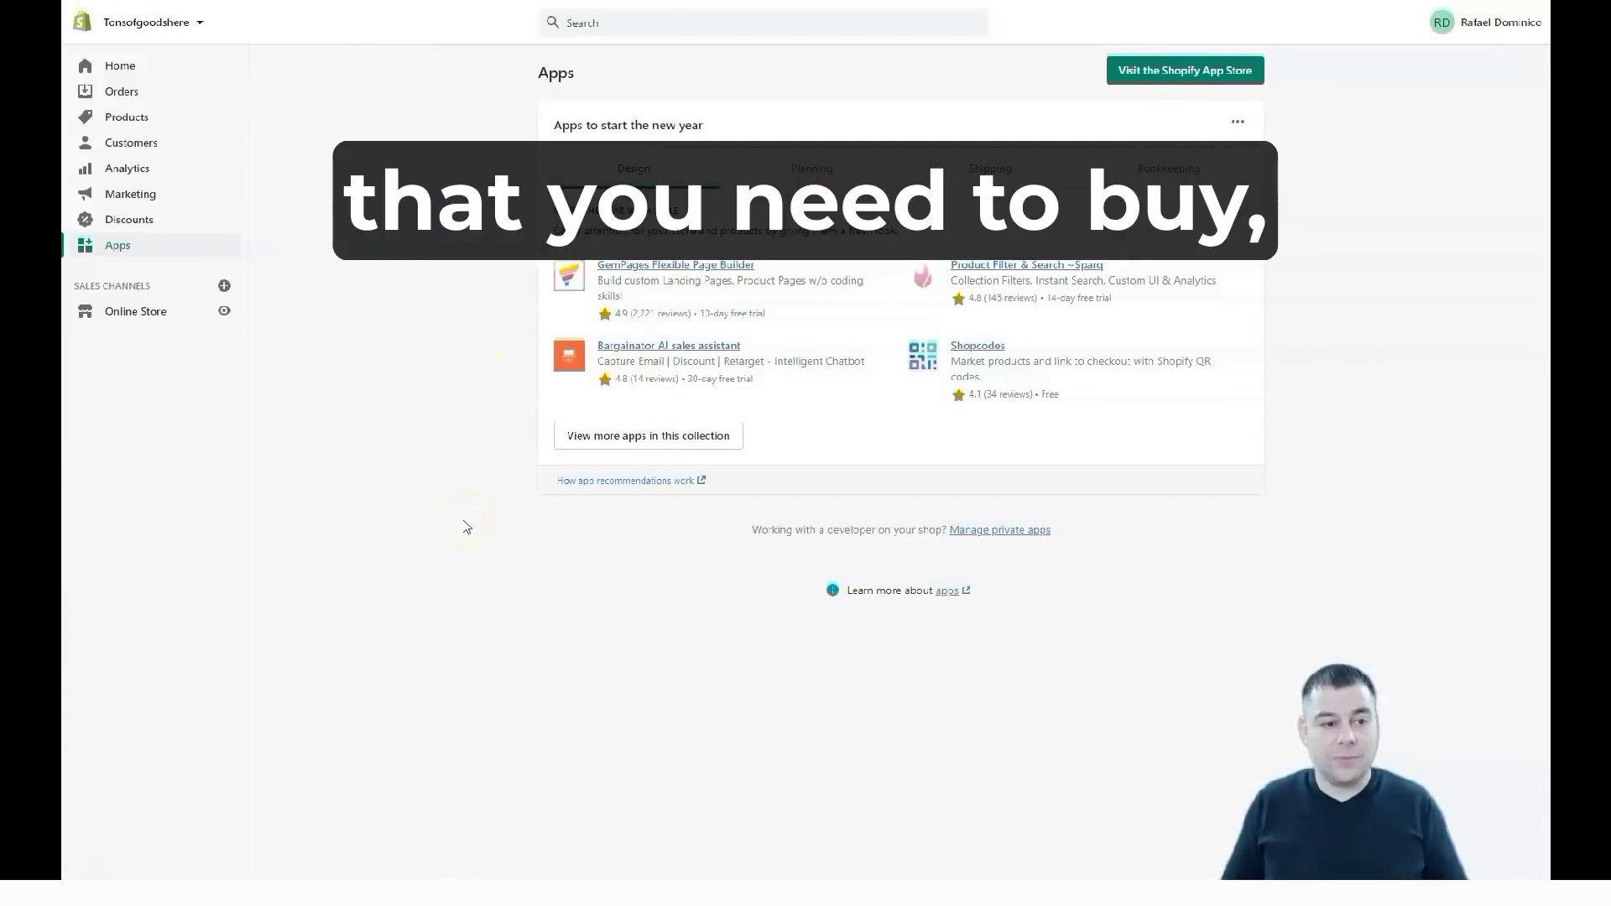
pyautogui.click(434, 521)
pyautogui.click(440, 496)
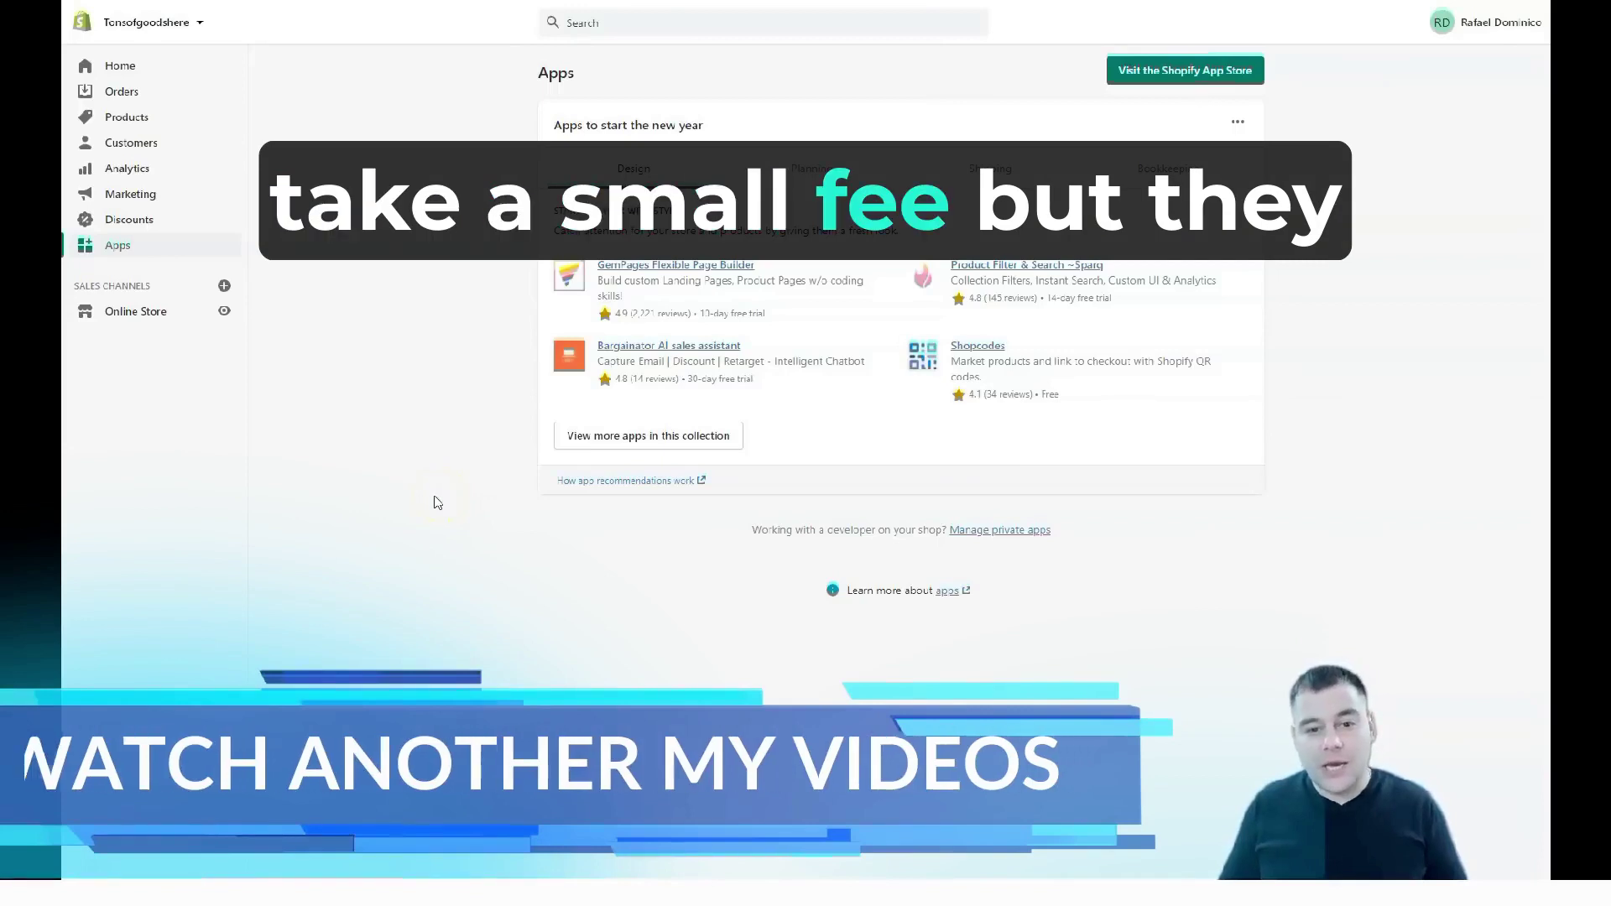
pyautogui.click(440, 482)
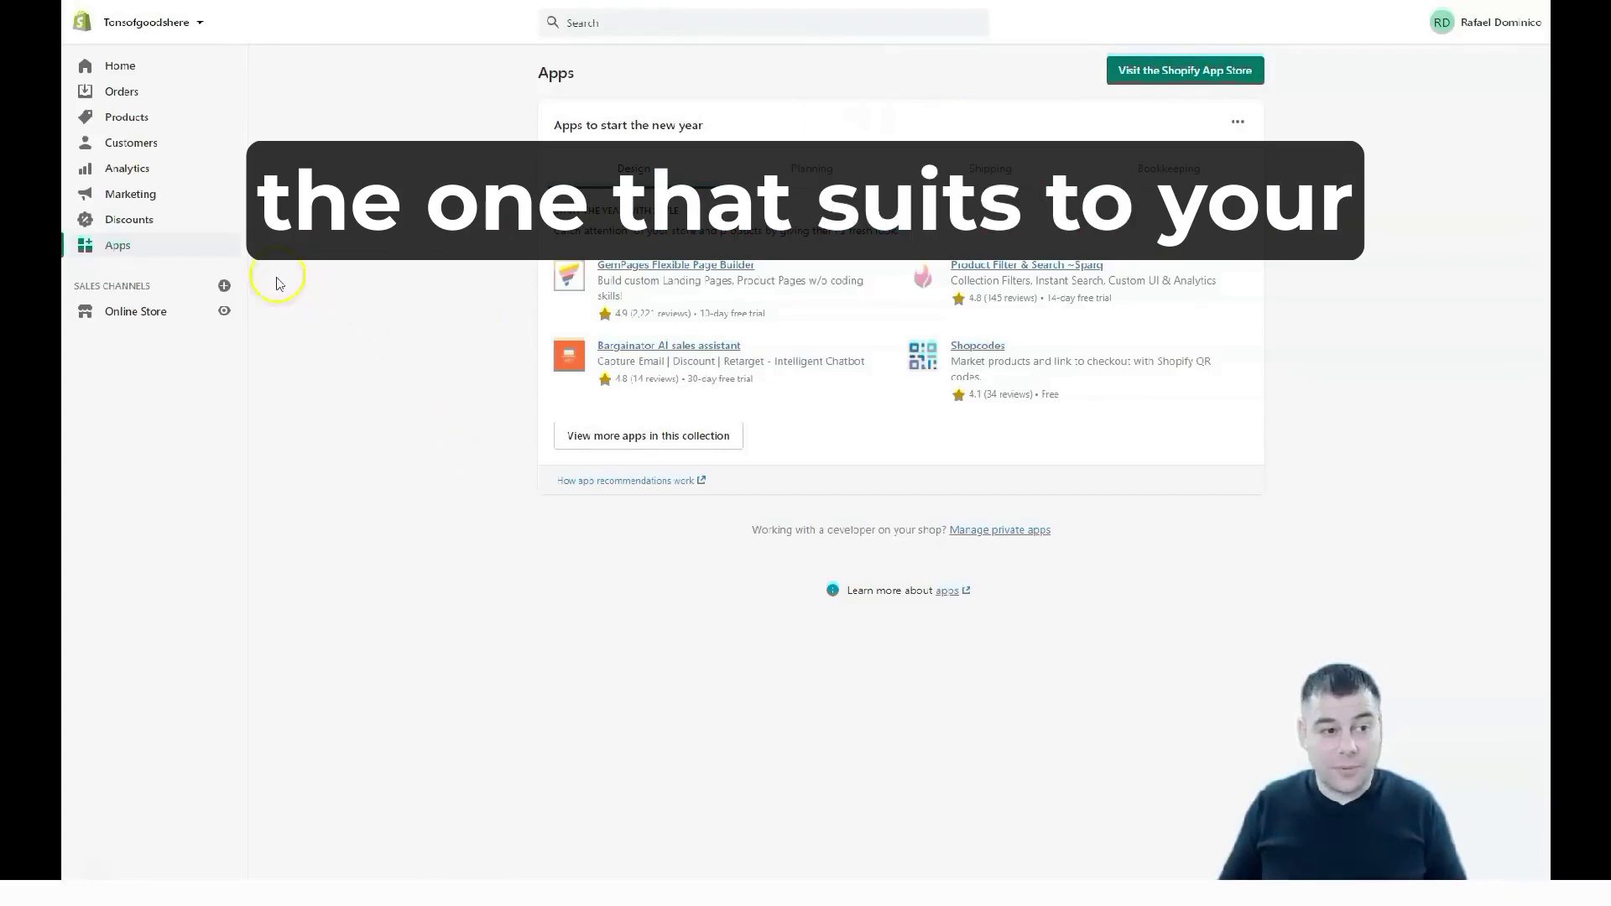
# Step: Go to Online Store Preferences and focus the empty meta description field
pyautogui.click(119, 317)
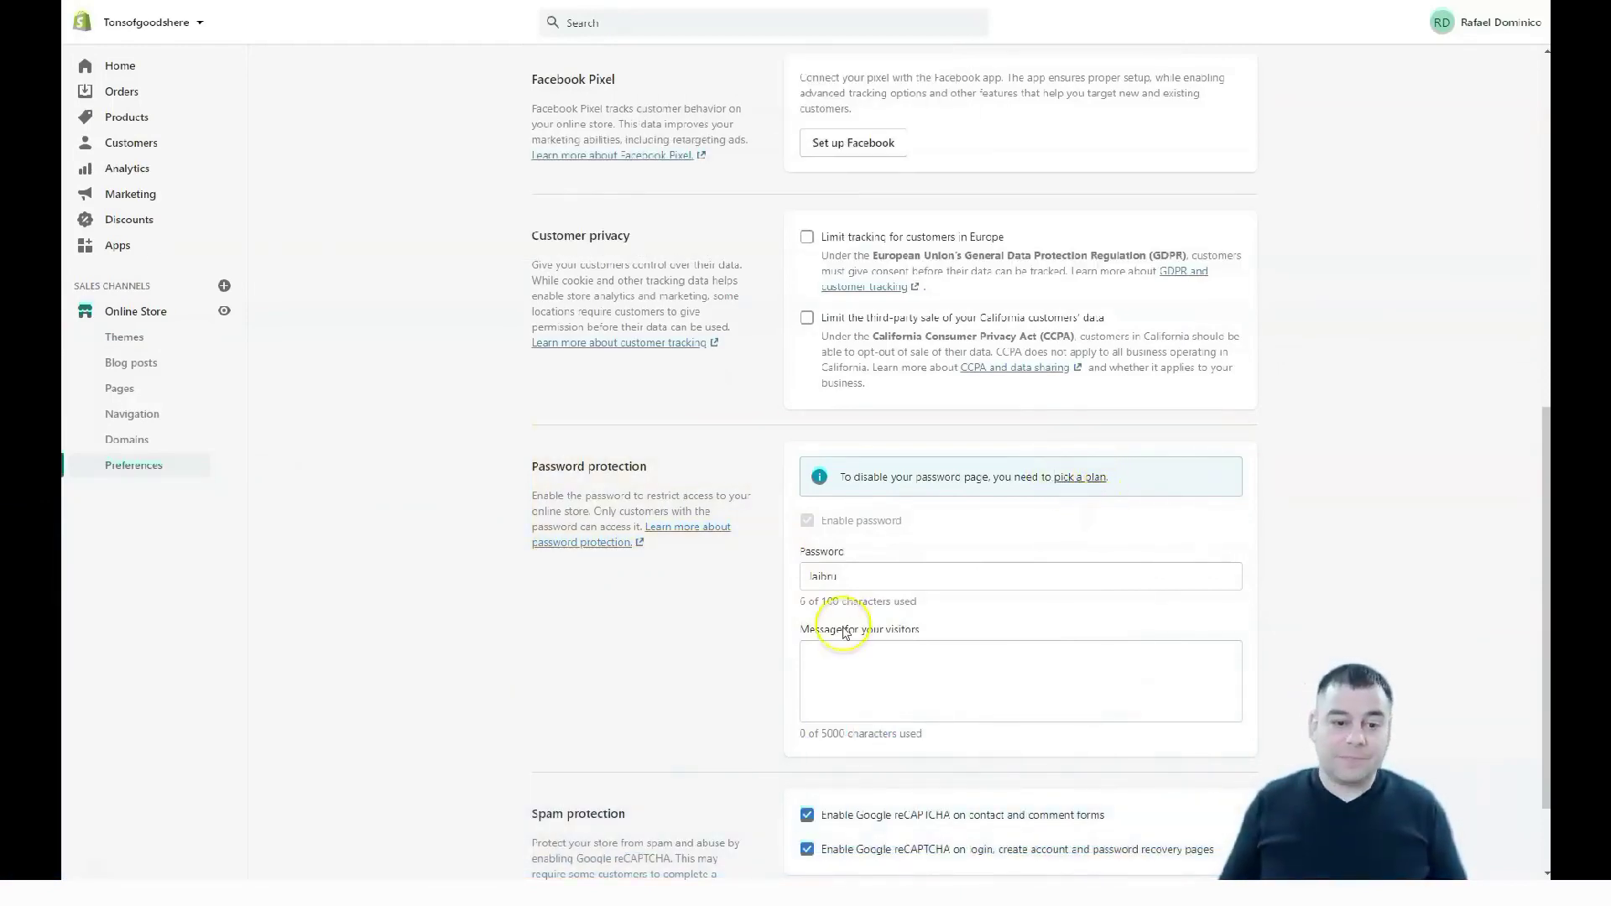
pyautogui.scroll(9, 845, 616)
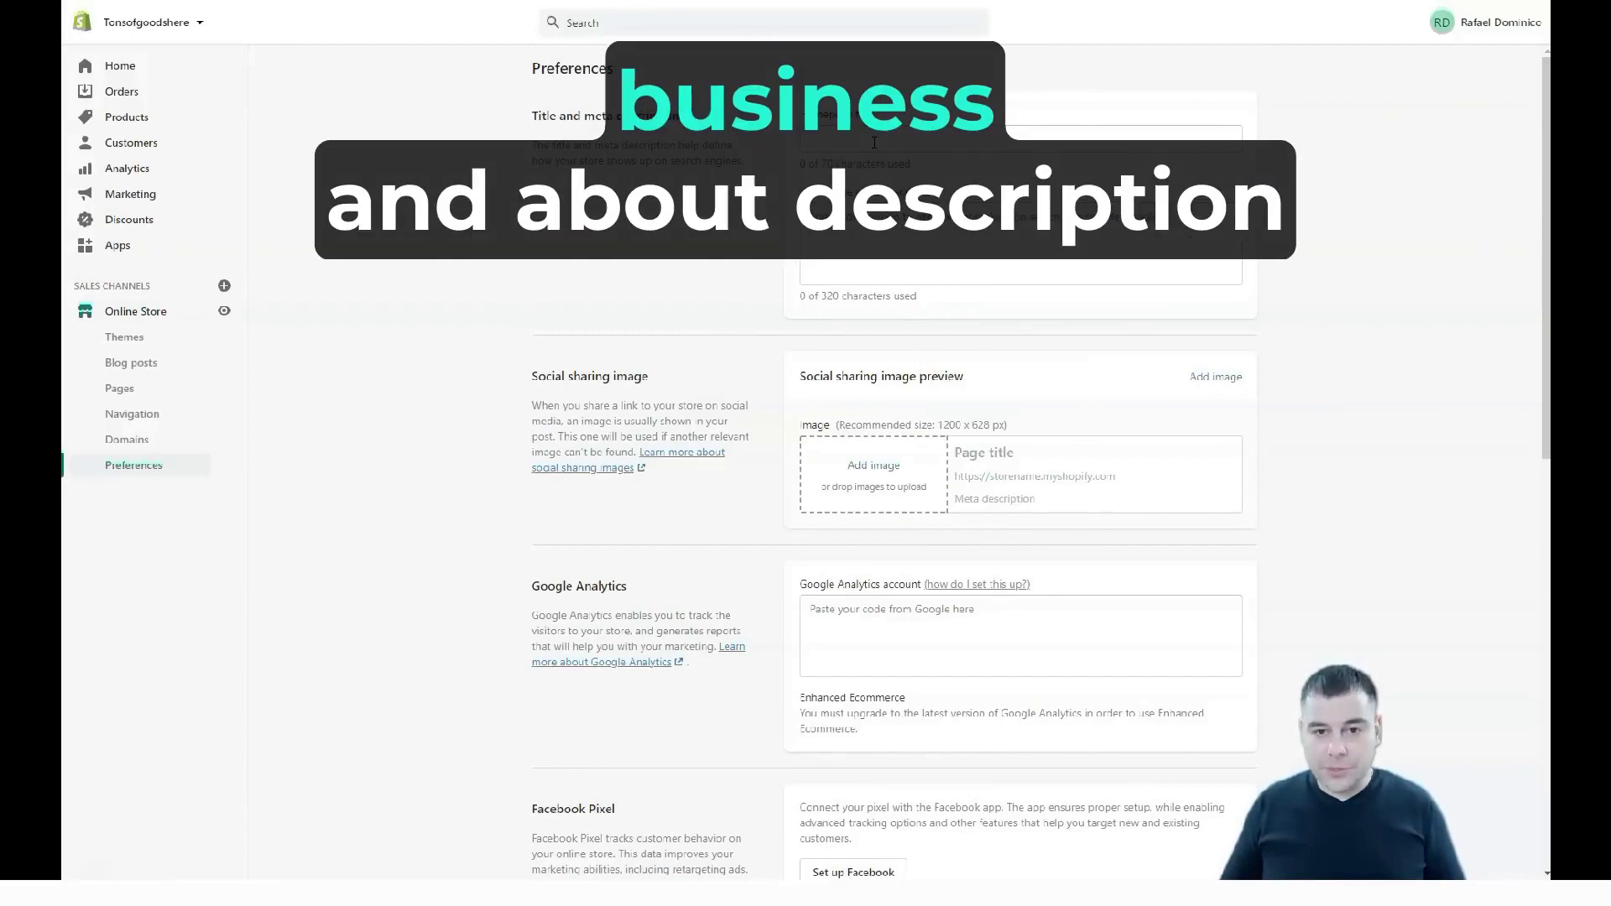
pyautogui.click(1084, 249)
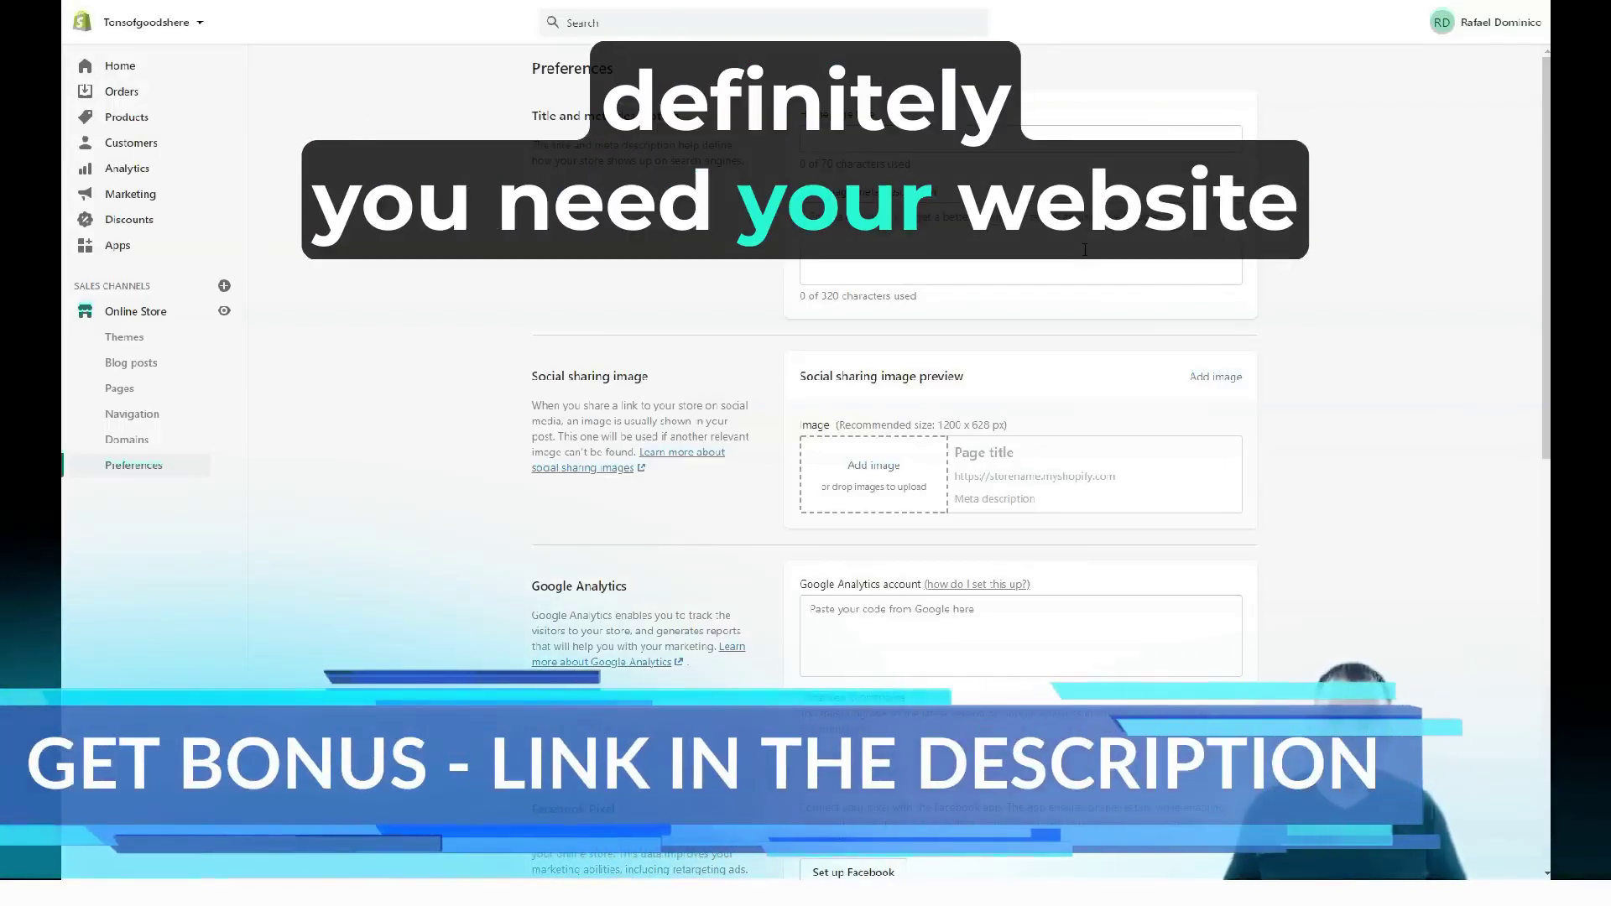
pyautogui.click(1092, 252)
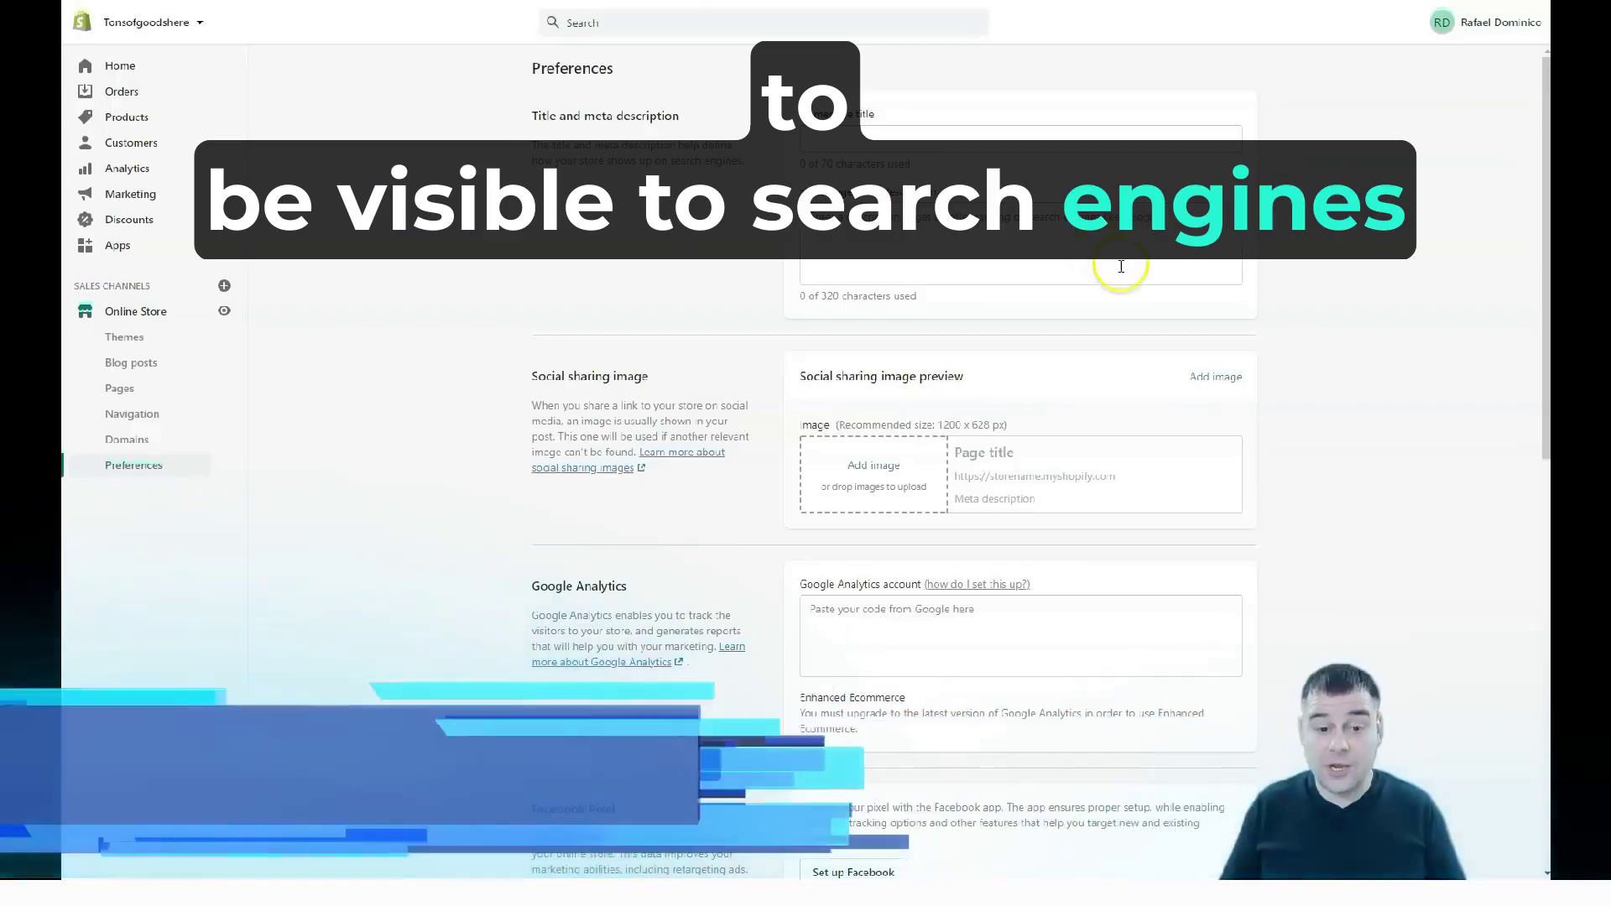
# Step: Scroll through the Preferences sections, then go to the Online Store Domains settings
pyautogui.scroll(-2, 1088, 277)
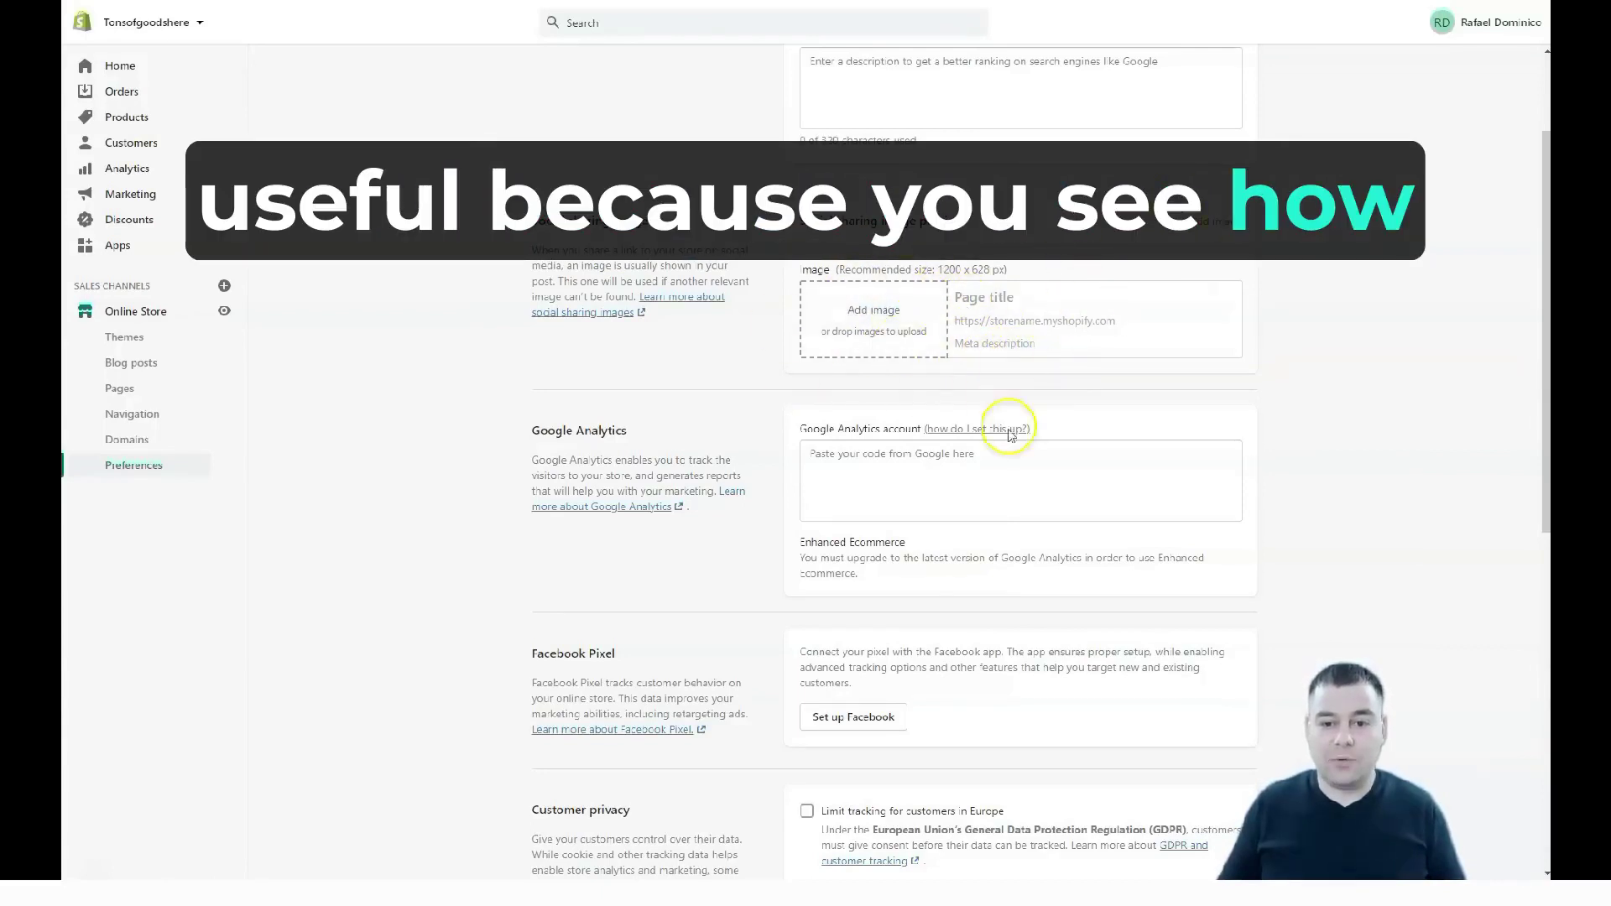
pyautogui.scroll(-1, 1018, 343)
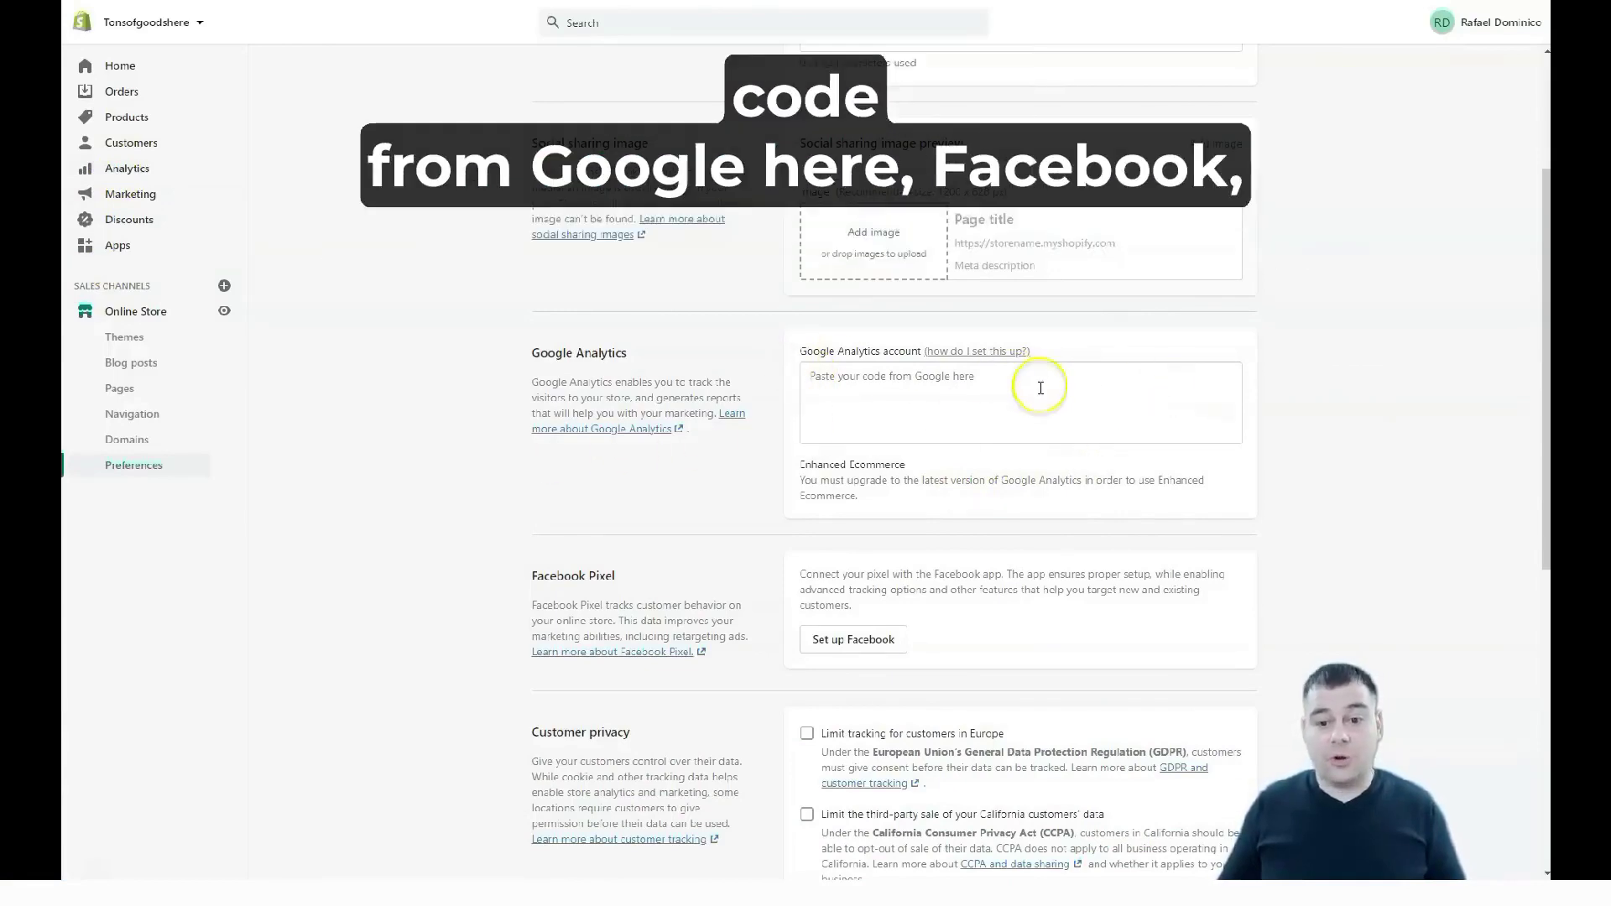
pyautogui.scroll(-3, 1111, 406)
pyautogui.scroll(-3, 1147, 455)
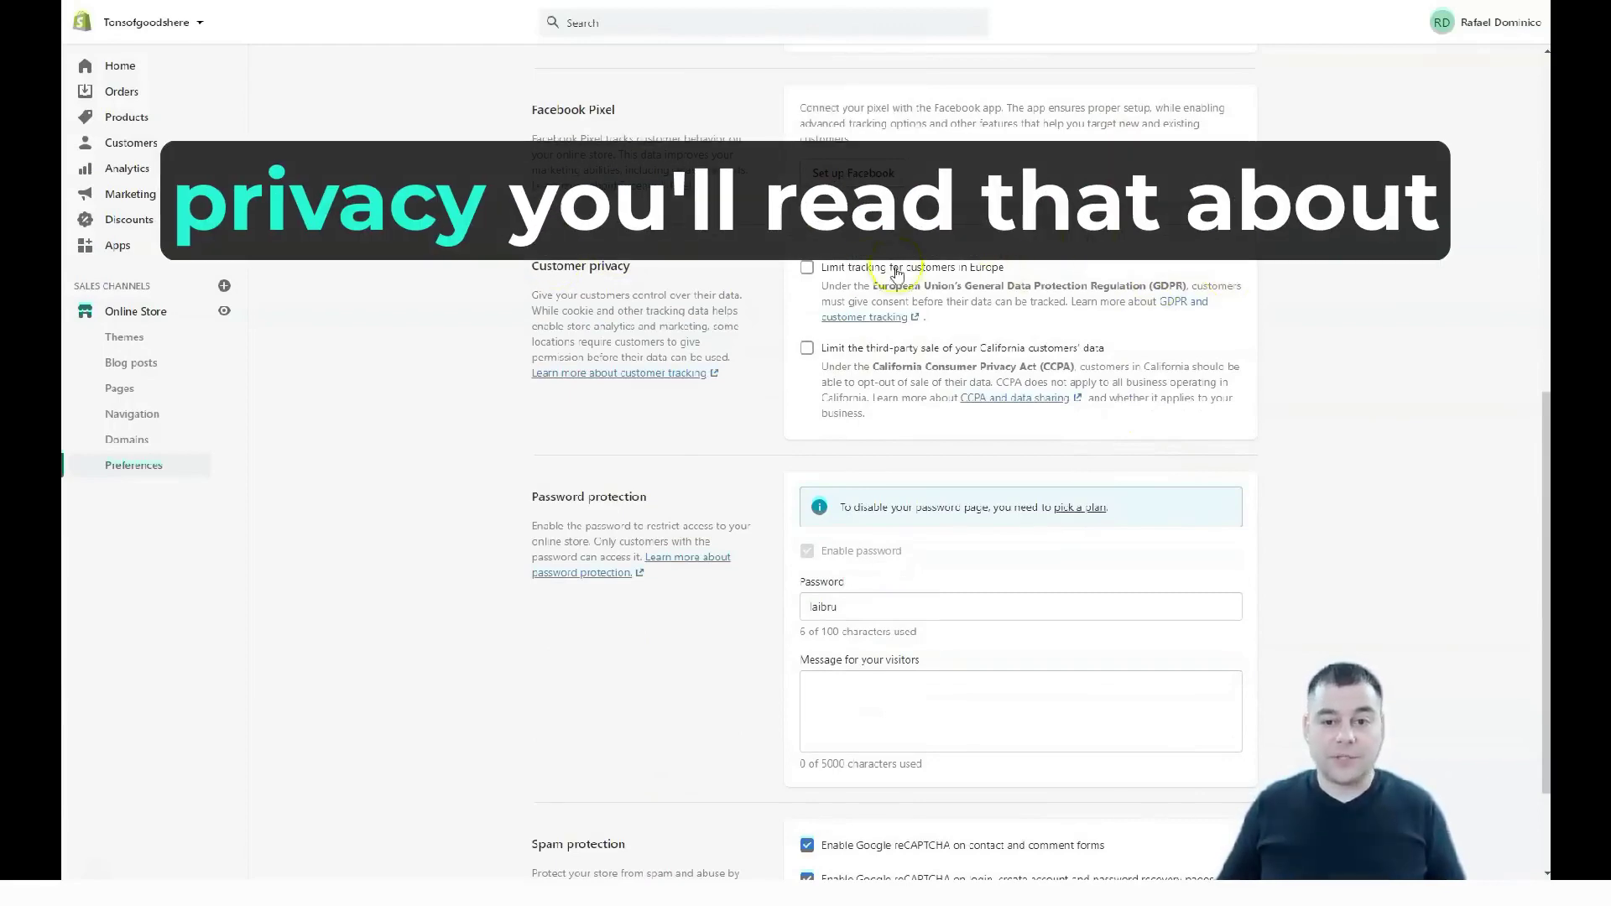
pyautogui.scroll(-2, 1040, 373)
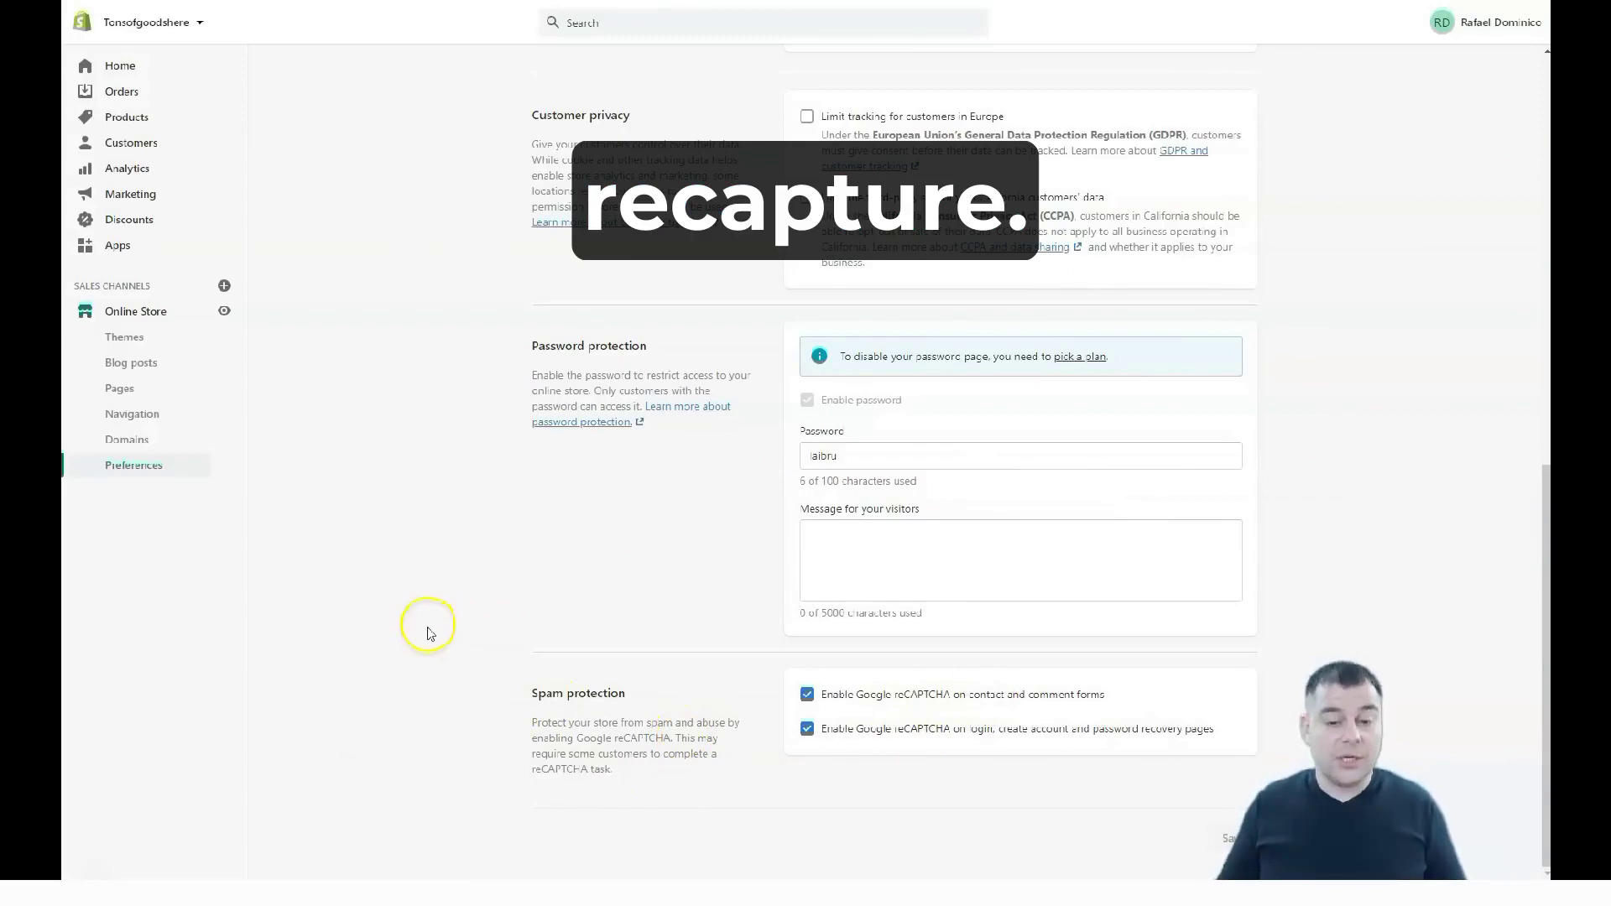
pyautogui.scroll(15, 438, 631)
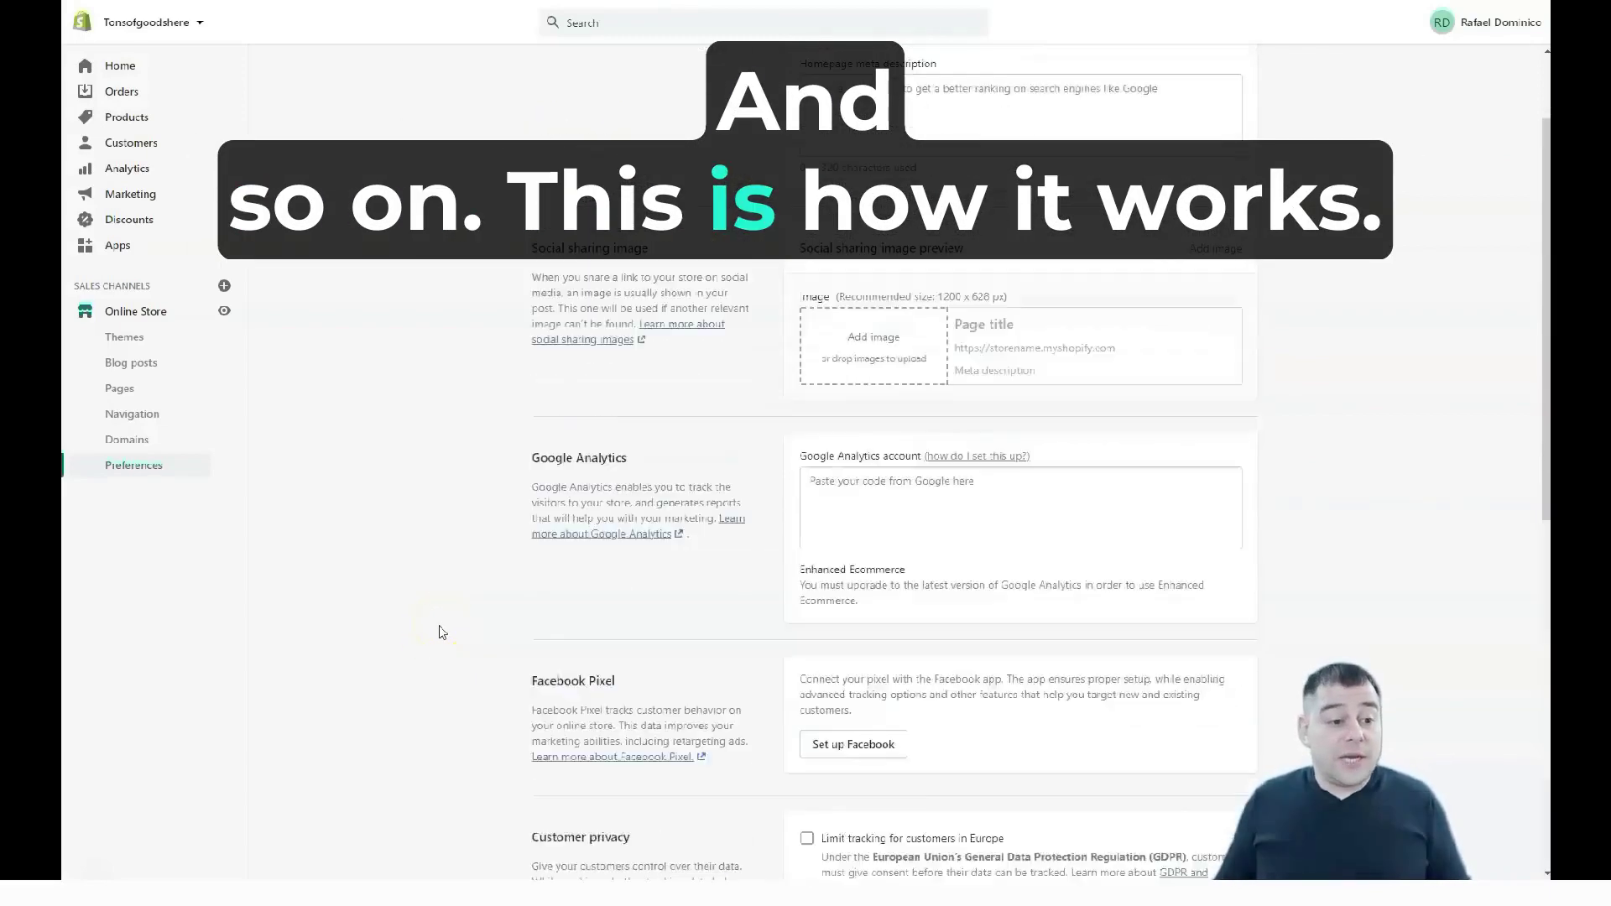
pyautogui.click(130, 439)
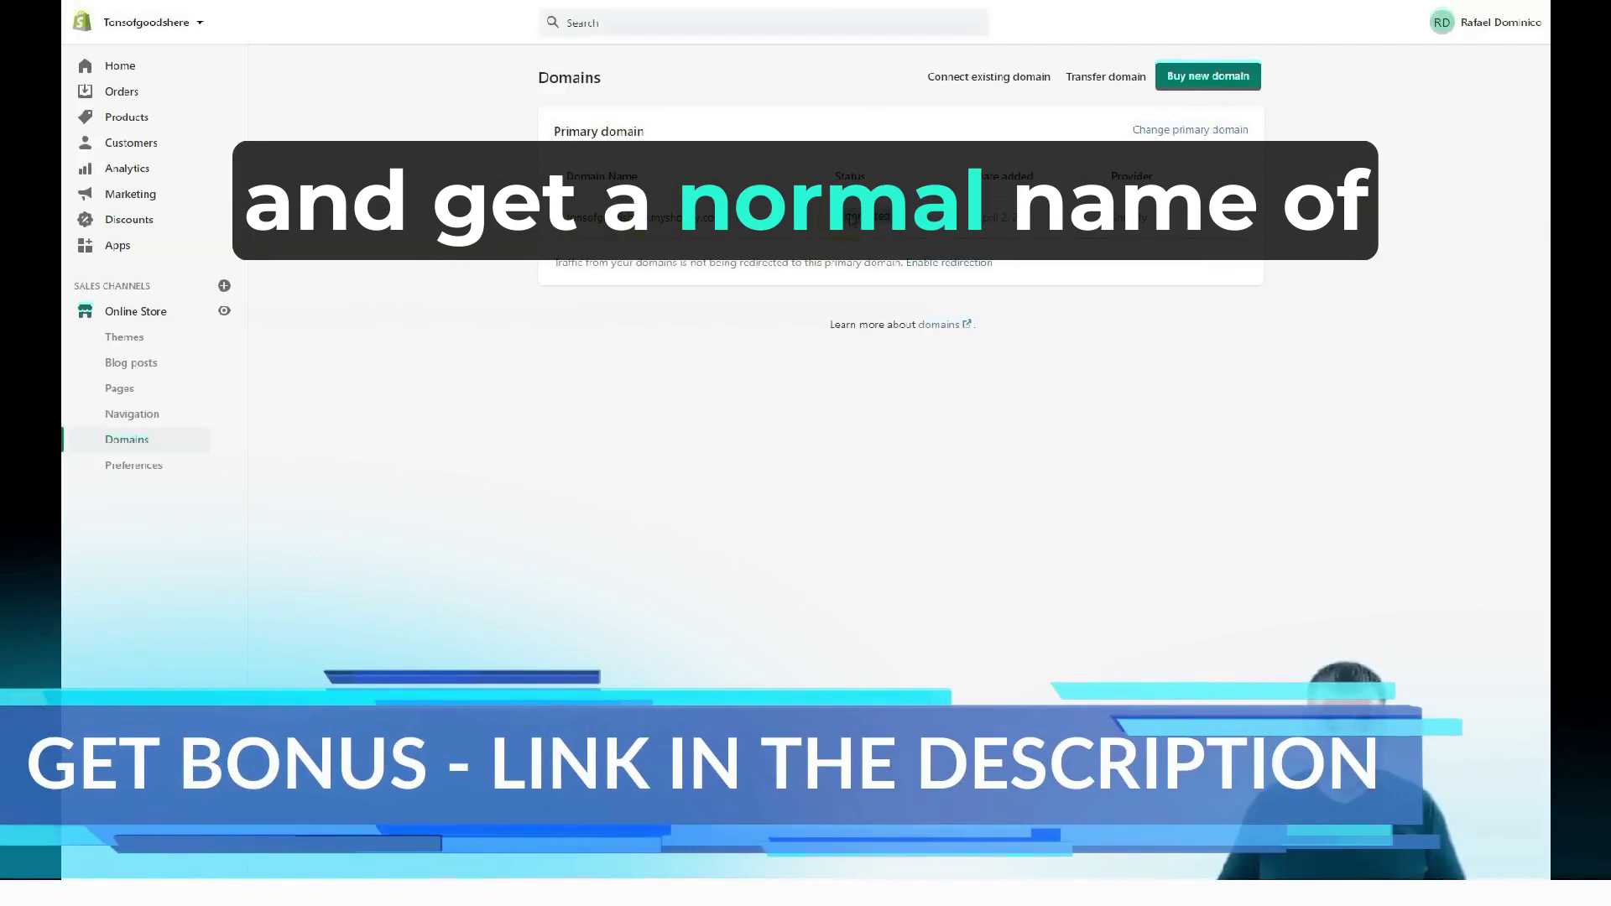
# Step: Open the Online Store Navigation page listing the Footer menu and Main menu
pyautogui.click(113, 413)
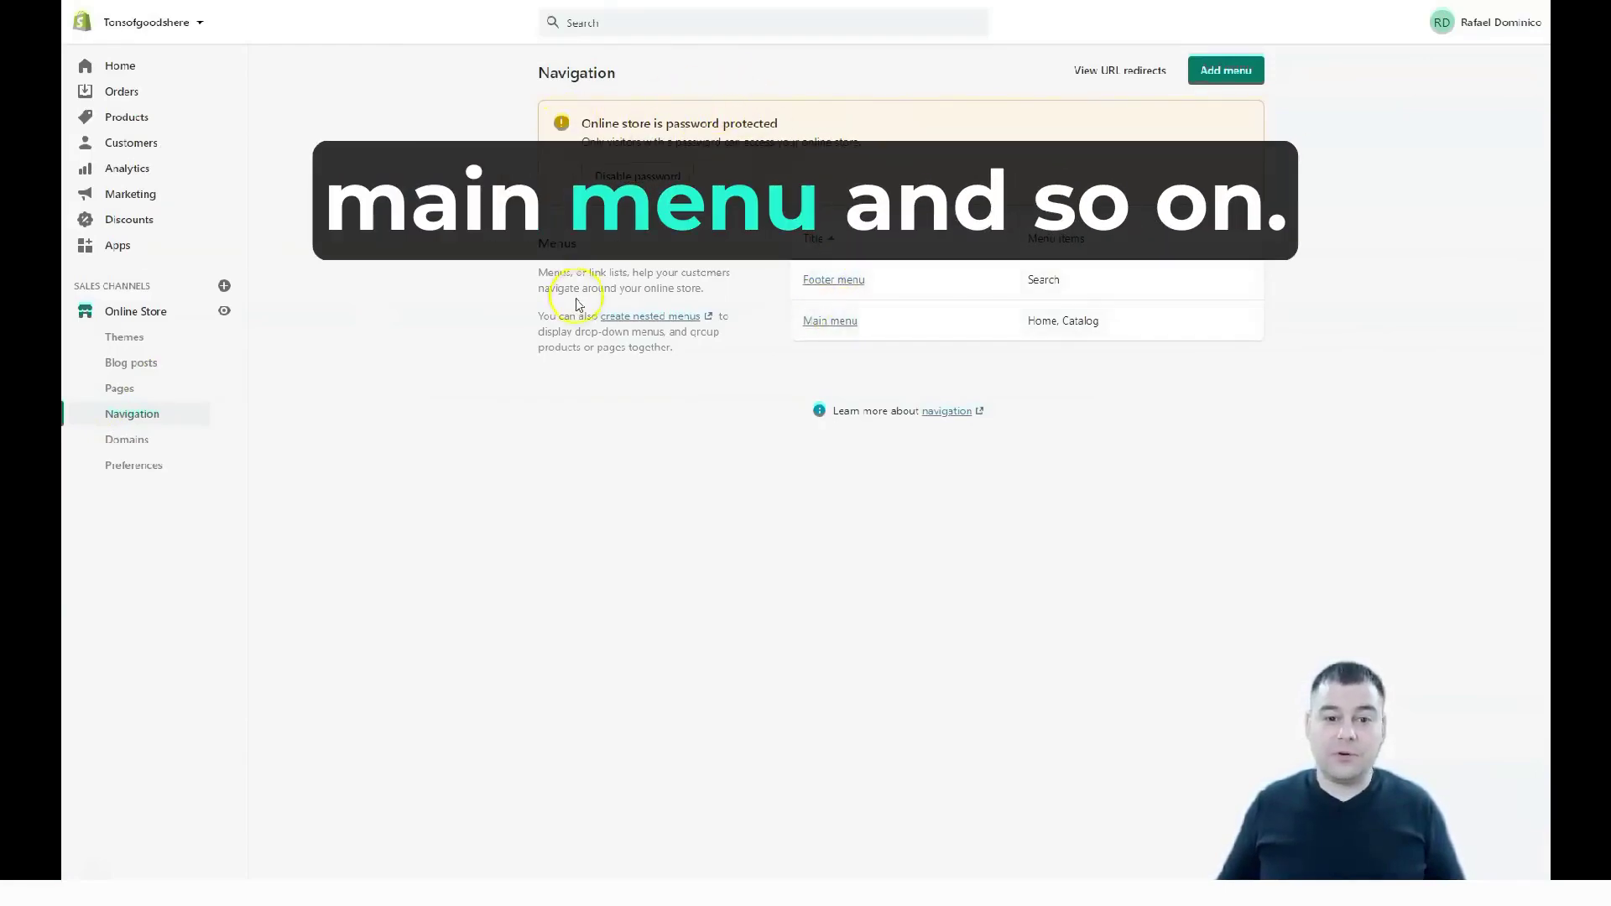
# Step: Look over the empty Pages and Blog posts lists, then go to the Themes page
pyautogui.click(122, 392)
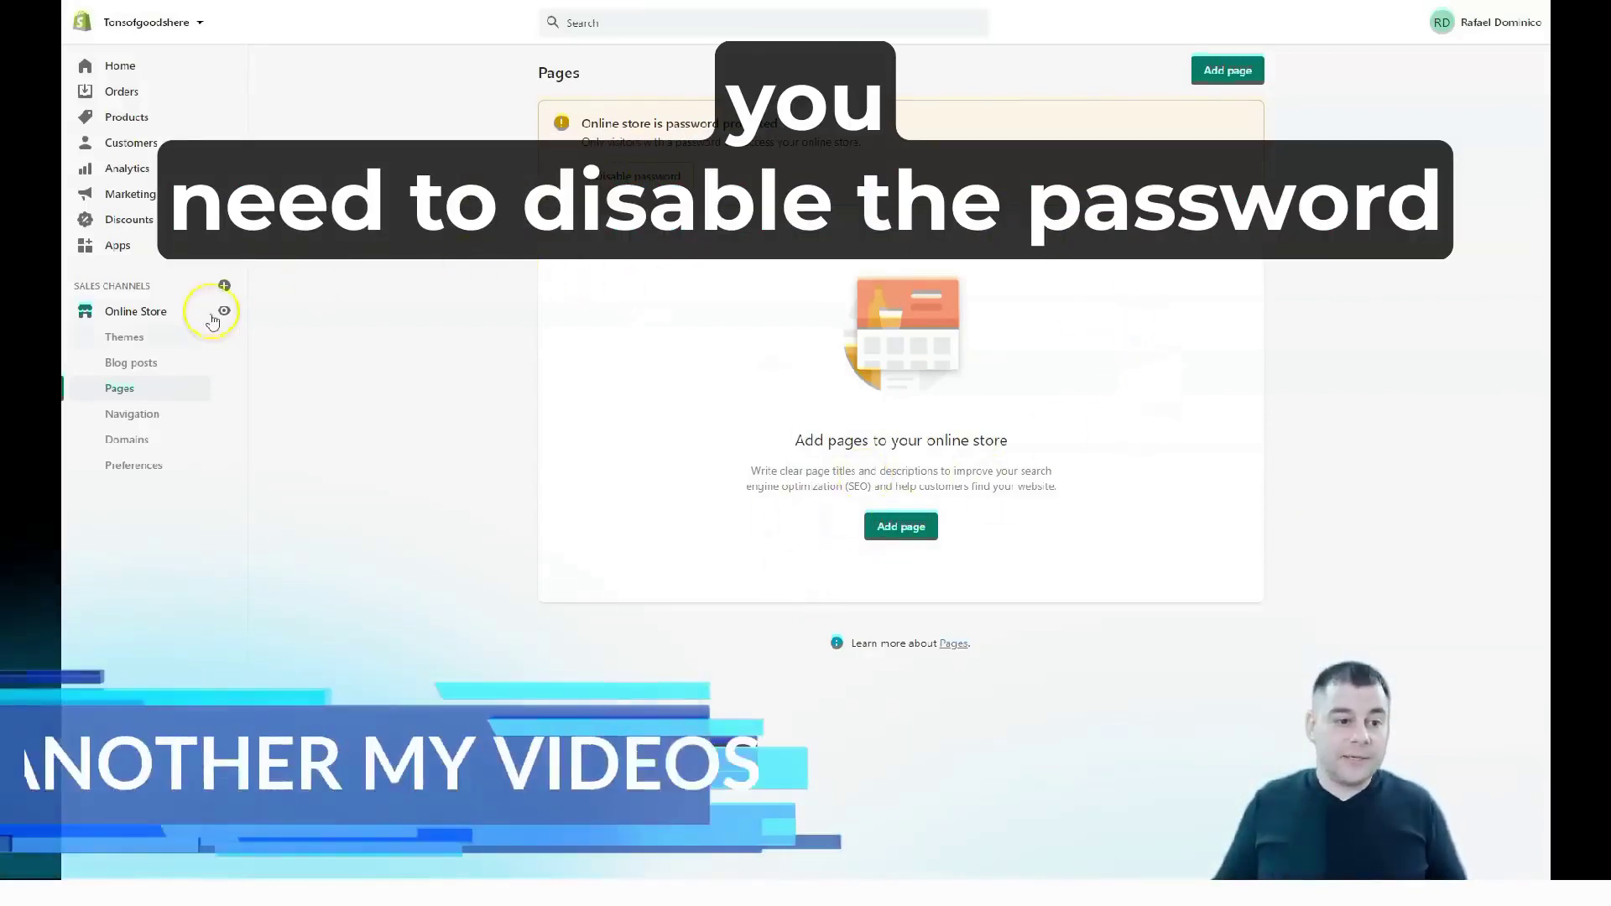
pyautogui.click(122, 364)
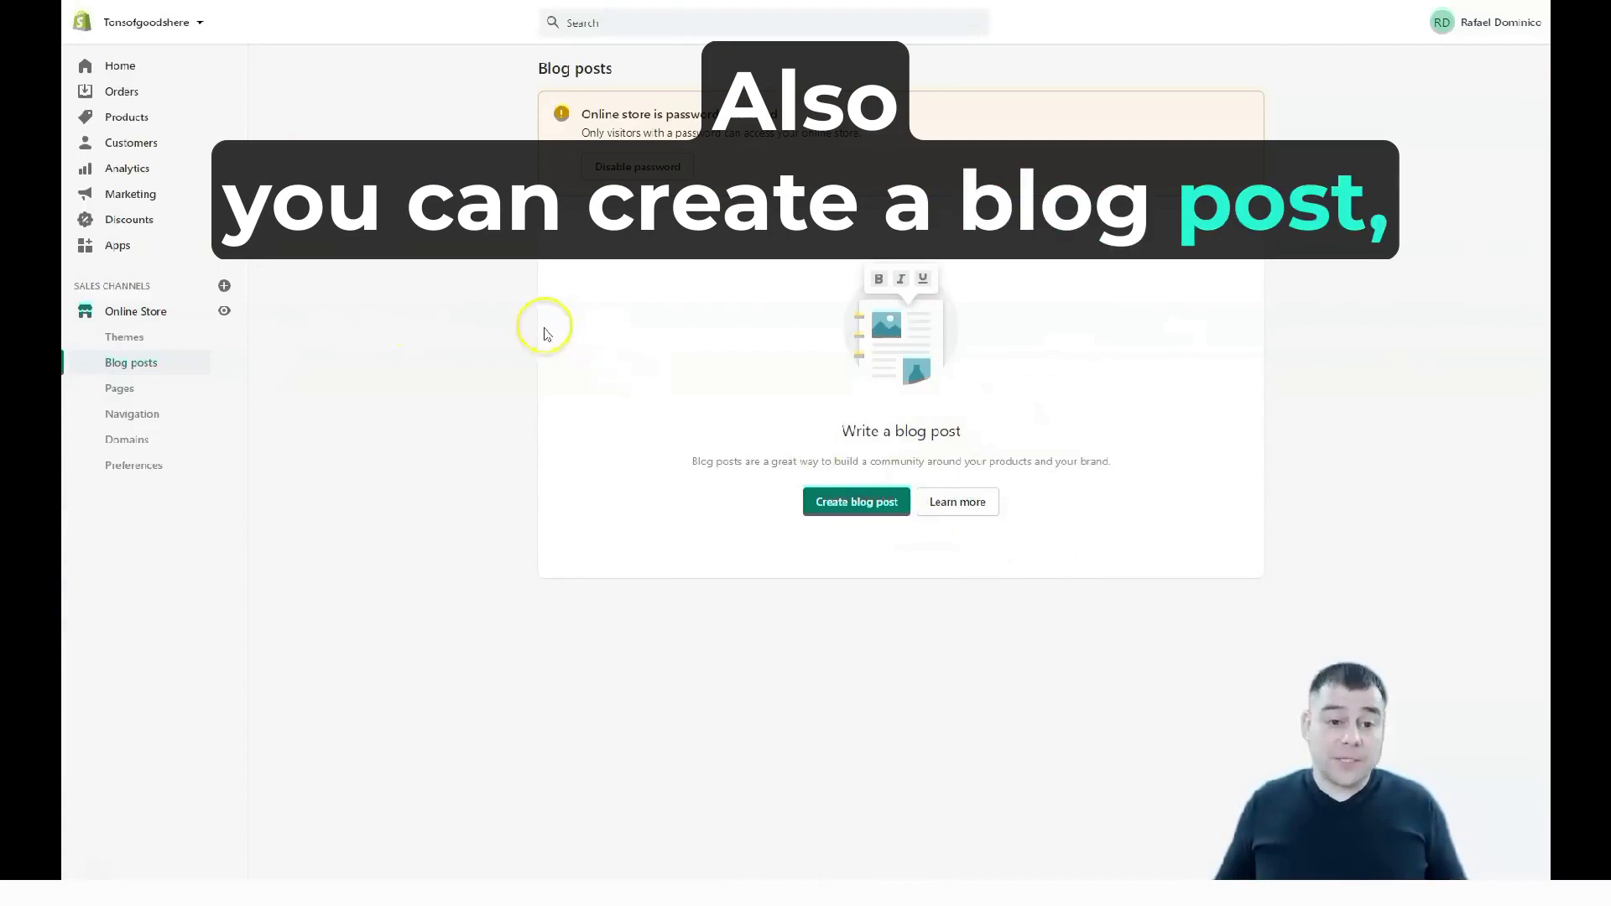
pyautogui.click(117, 338)
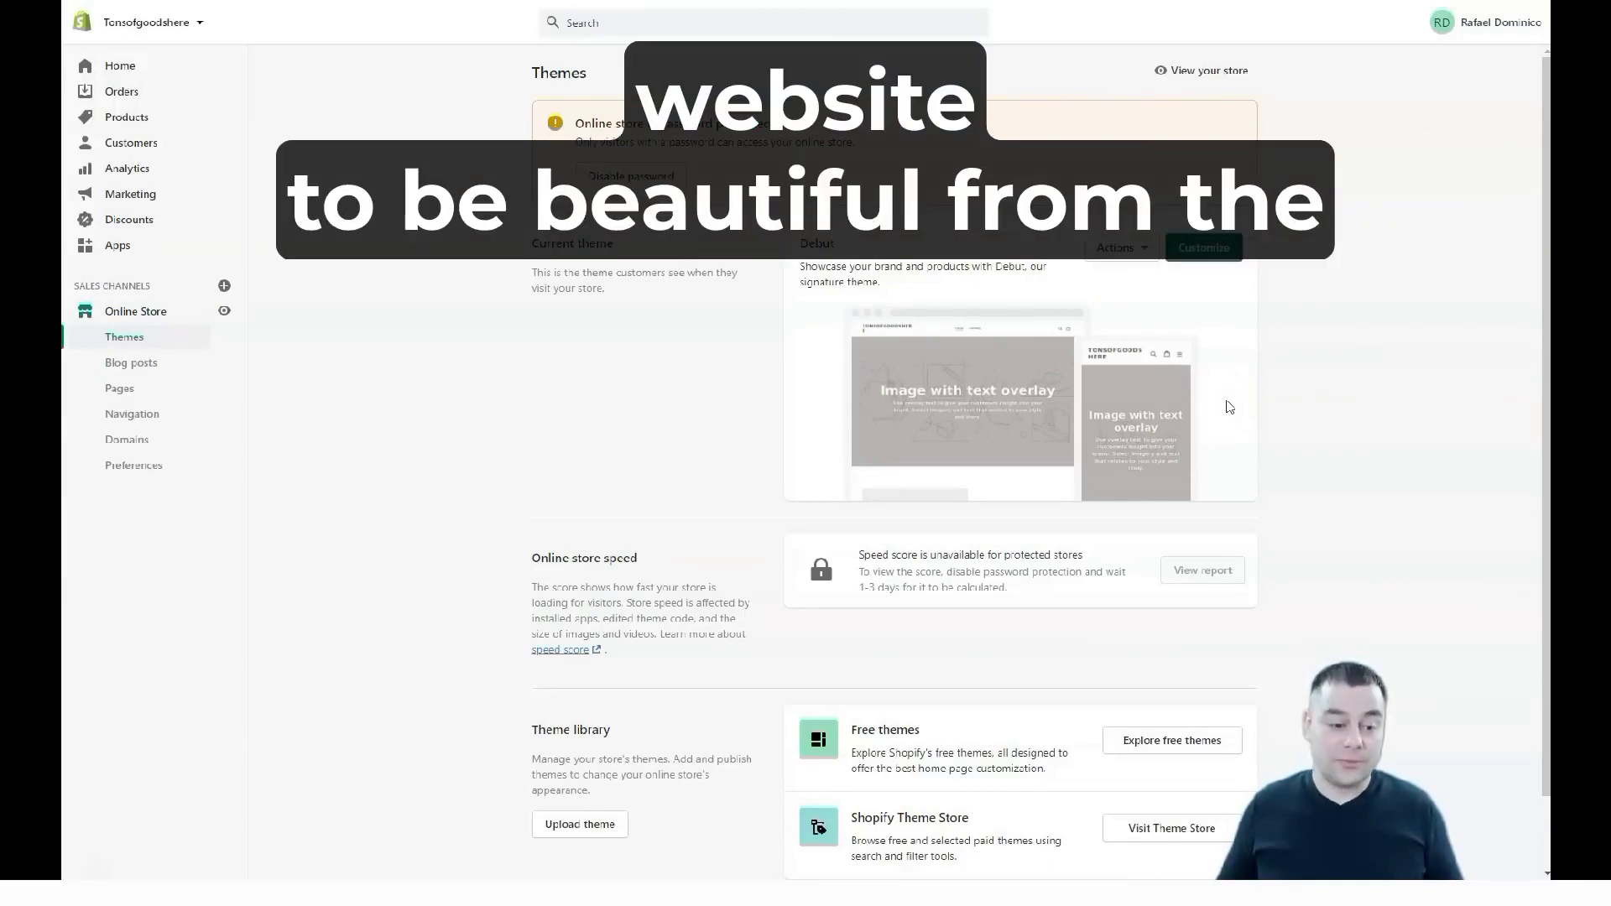
pyautogui.scroll(-1, 1234, 396)
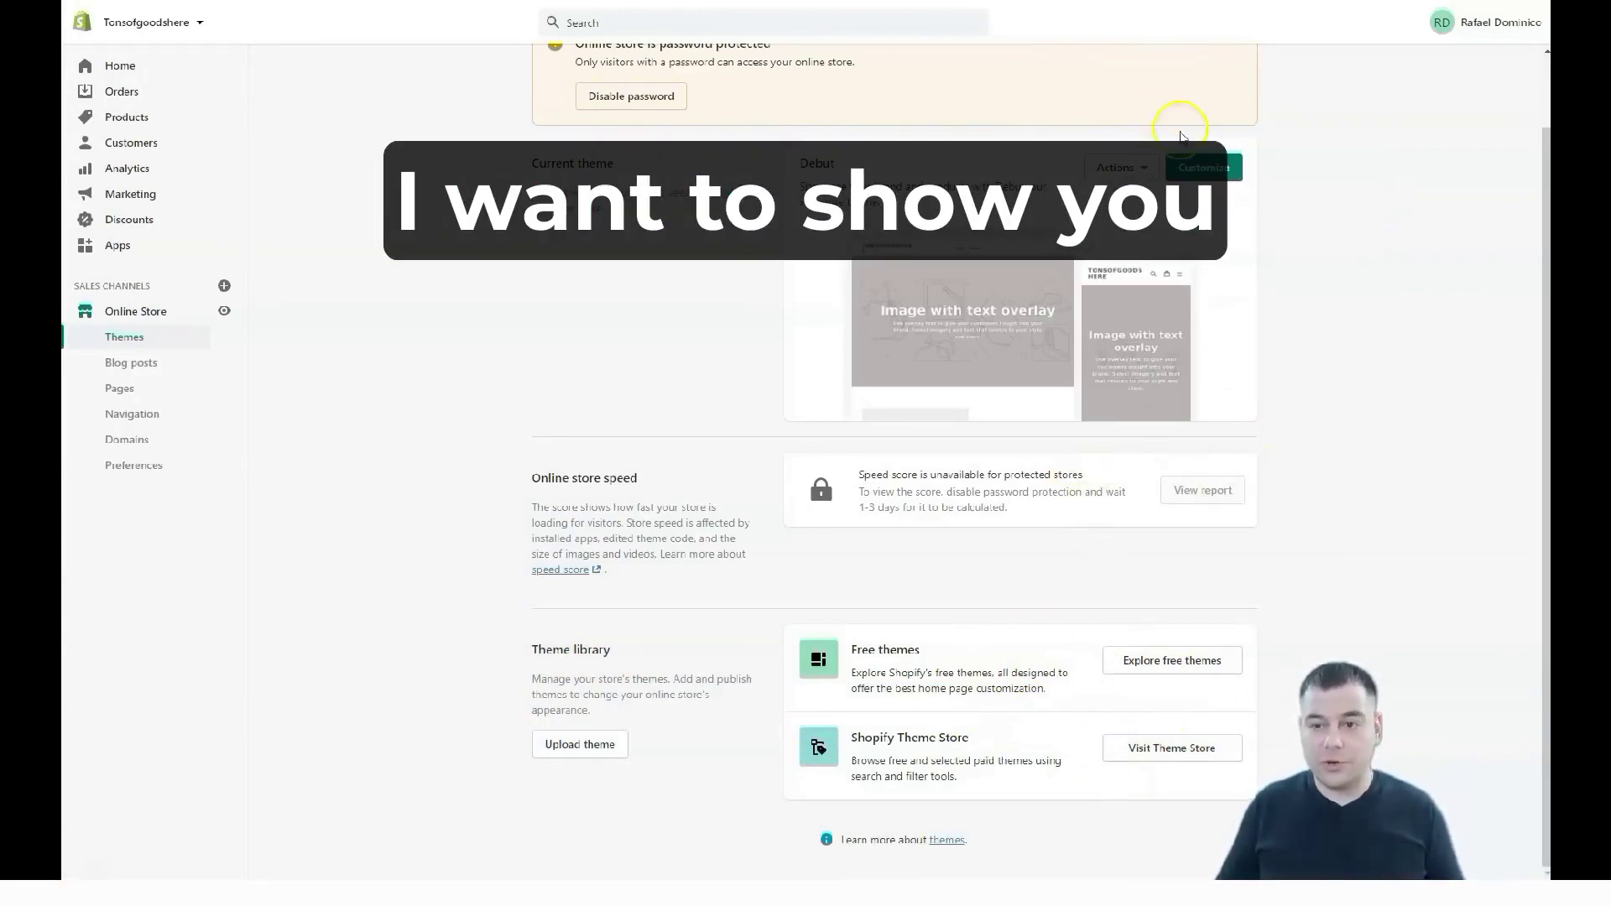
# Step: Open the Debut theme editor and scroll through the home page preview
pyautogui.click(1201, 168)
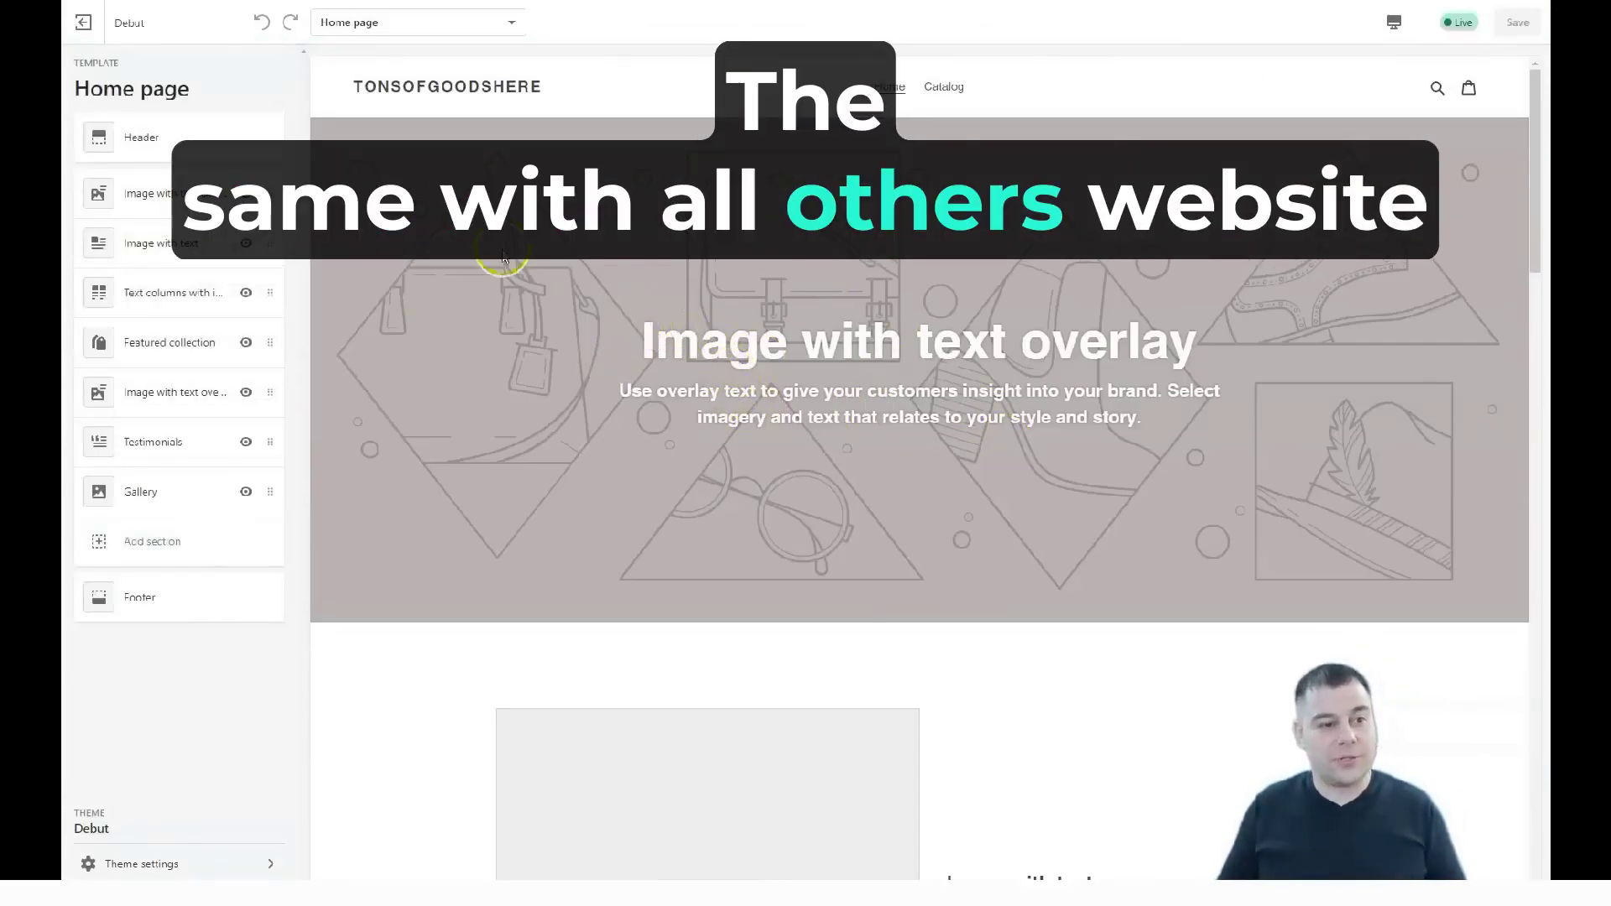
pyautogui.scroll(-10, 803, 297)
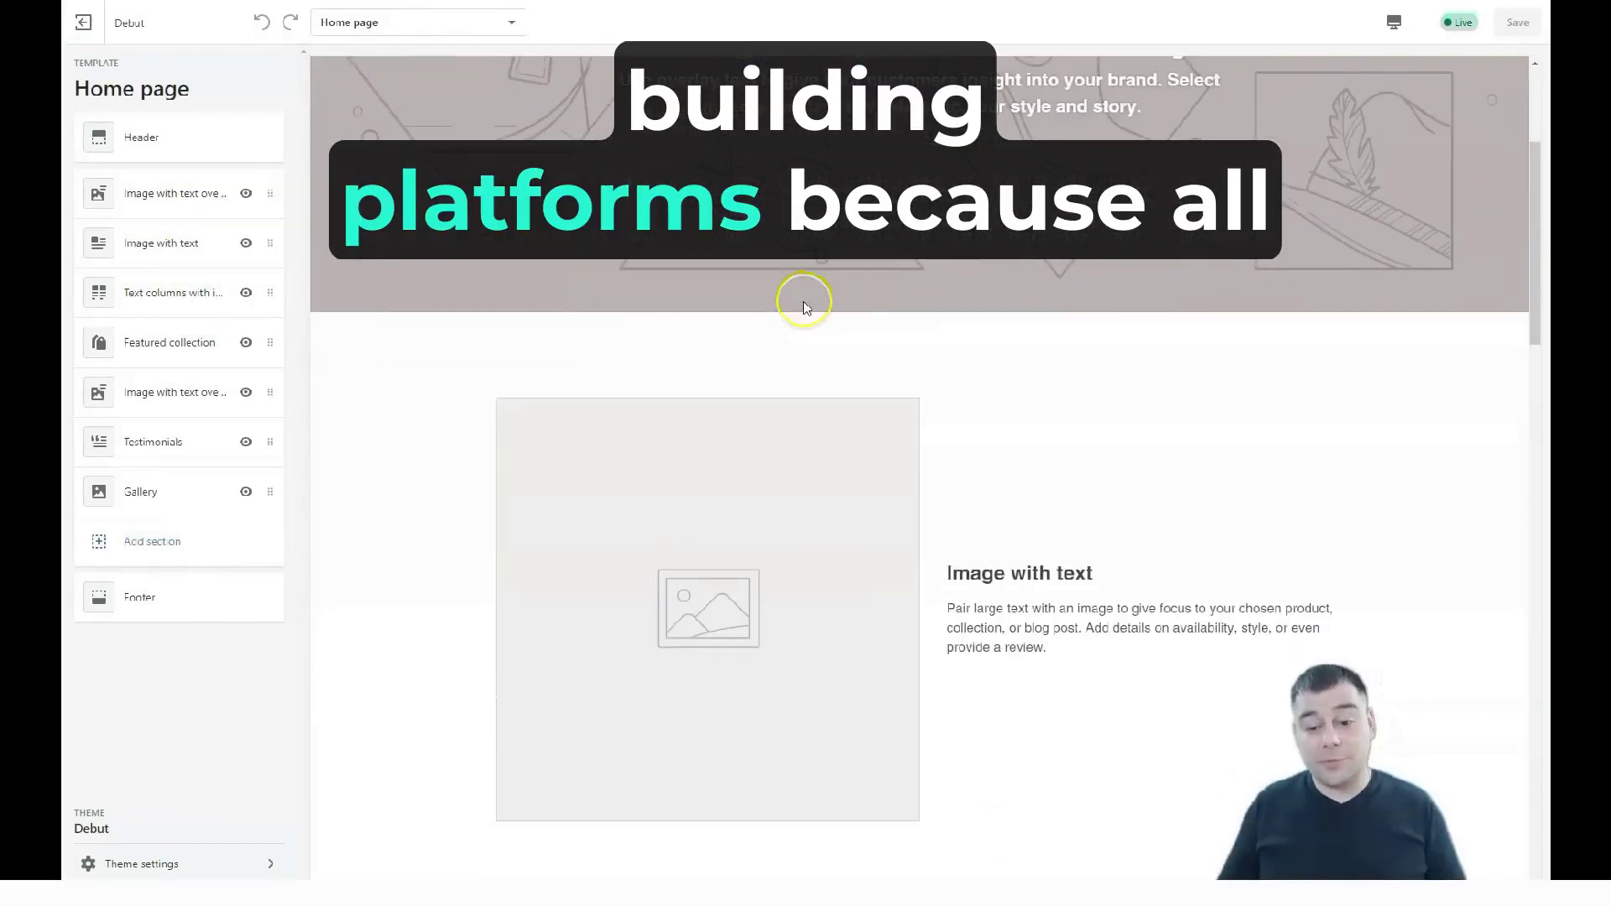
pyautogui.scroll(-15, 804, 290)
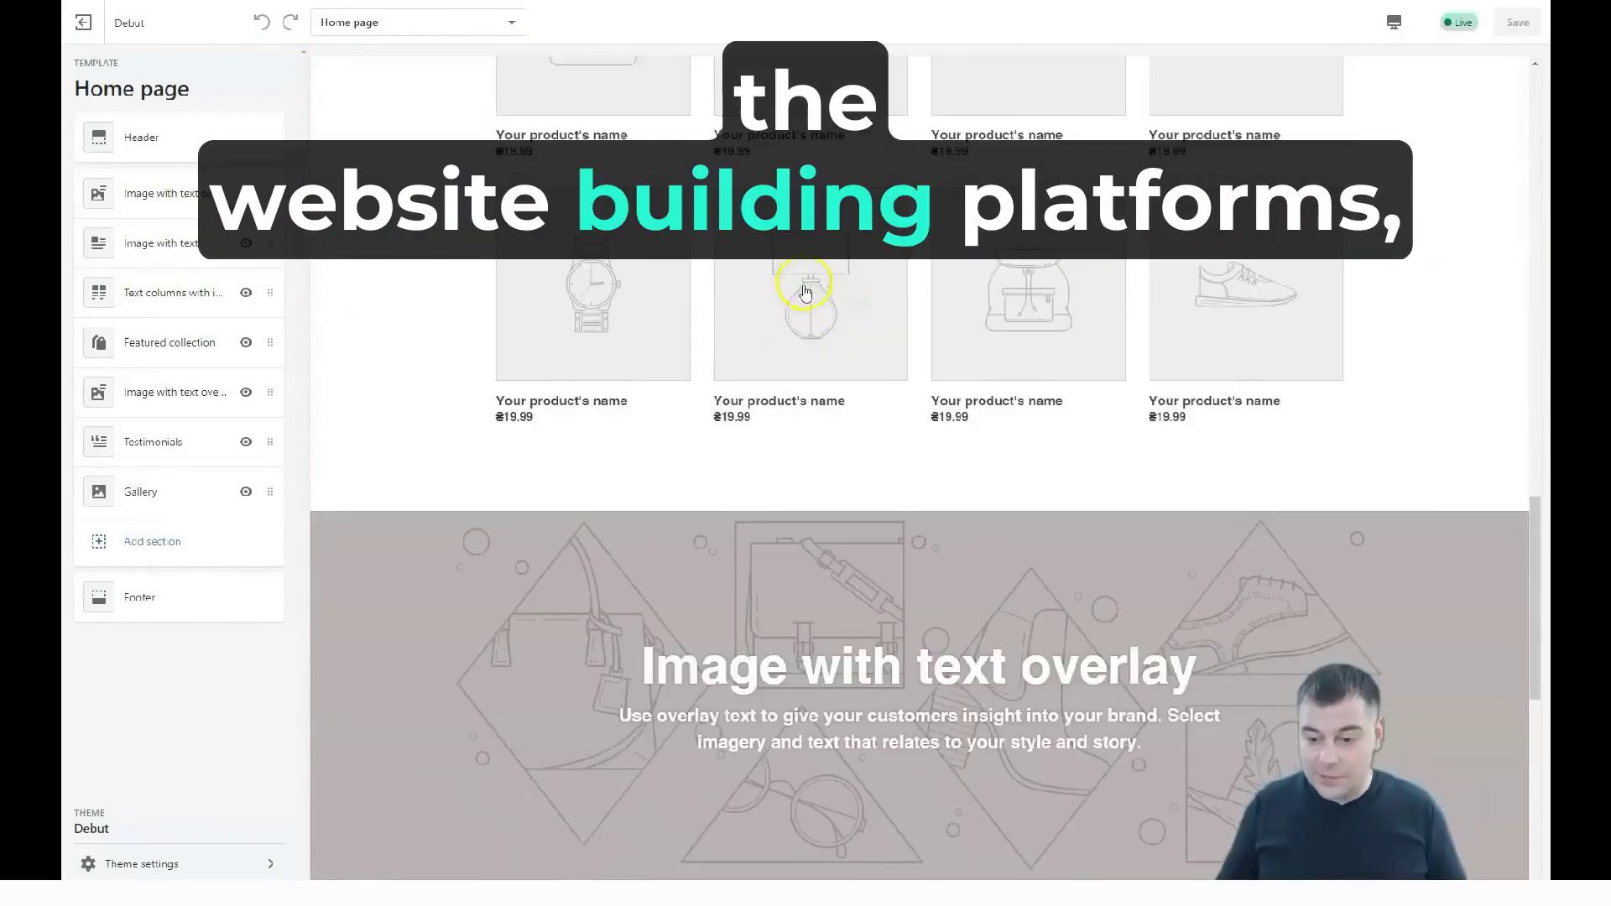
pyautogui.scroll(-5, 807, 285)
pyautogui.scroll(12, 807, 285)
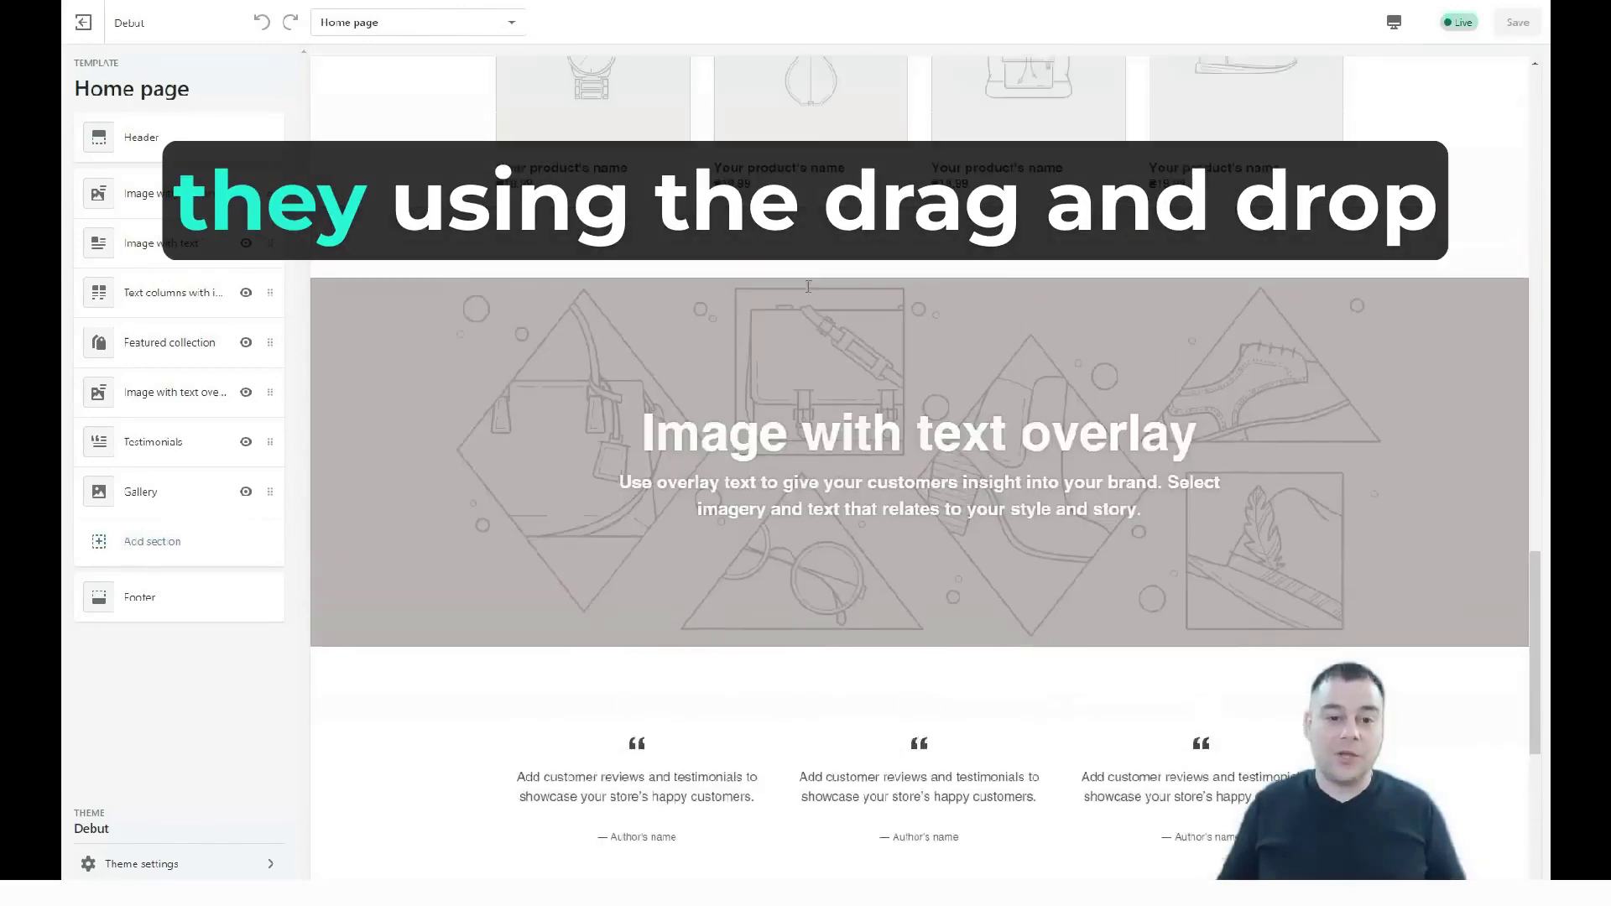
pyautogui.scroll(15, 809, 292)
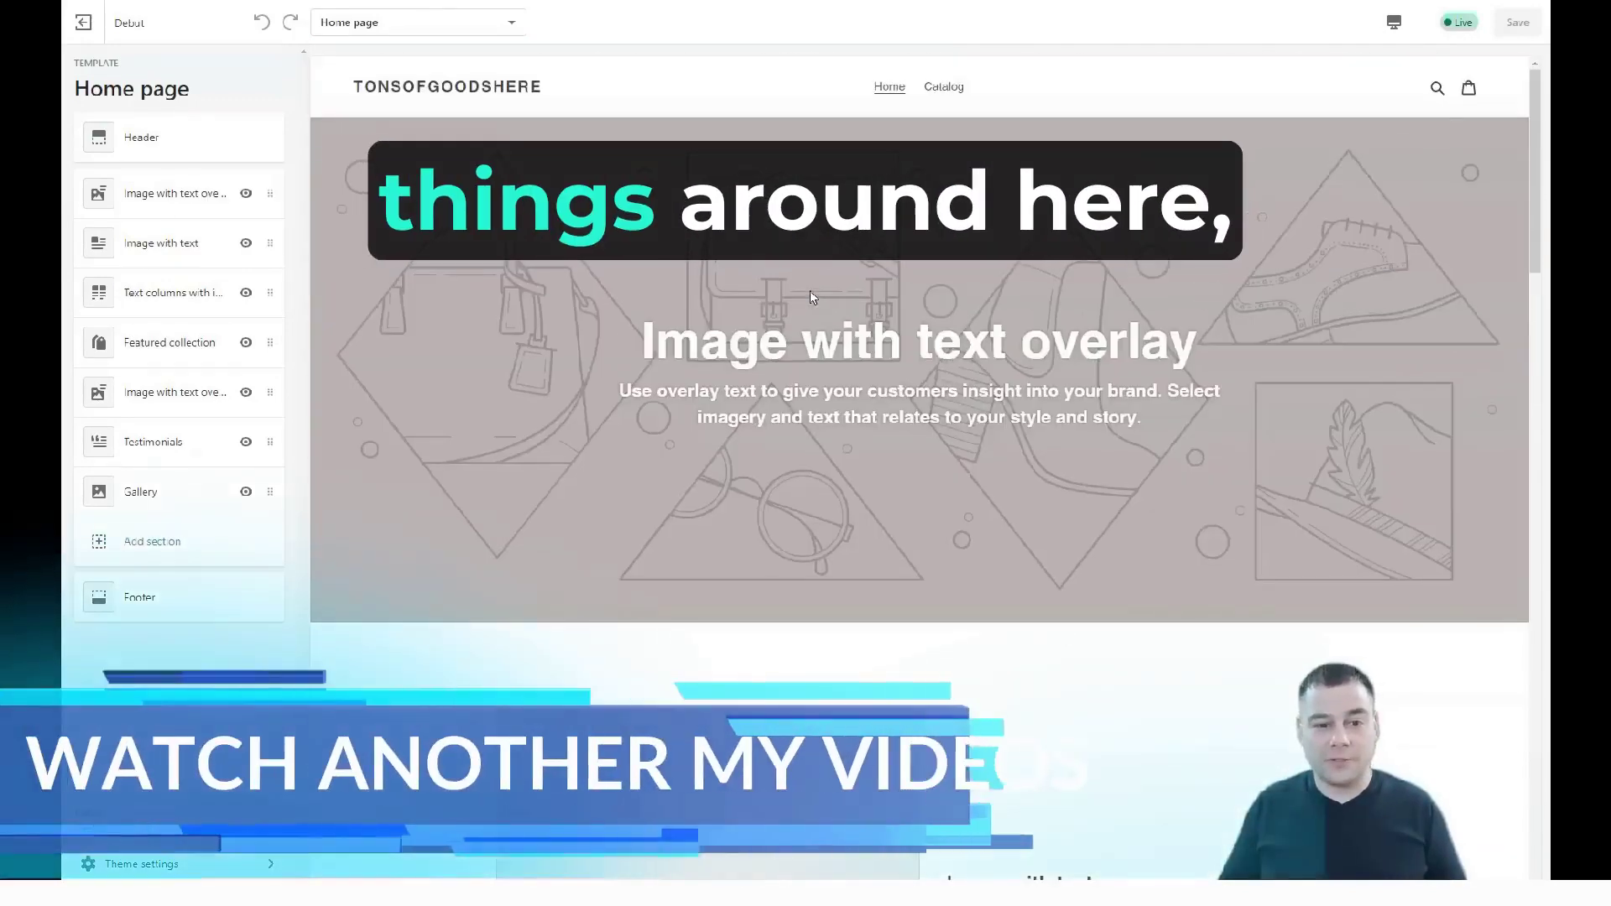
# Step: Inspect the hero heading and Image with text overlay settings, returning to the sections list
pyautogui.click(818, 315)
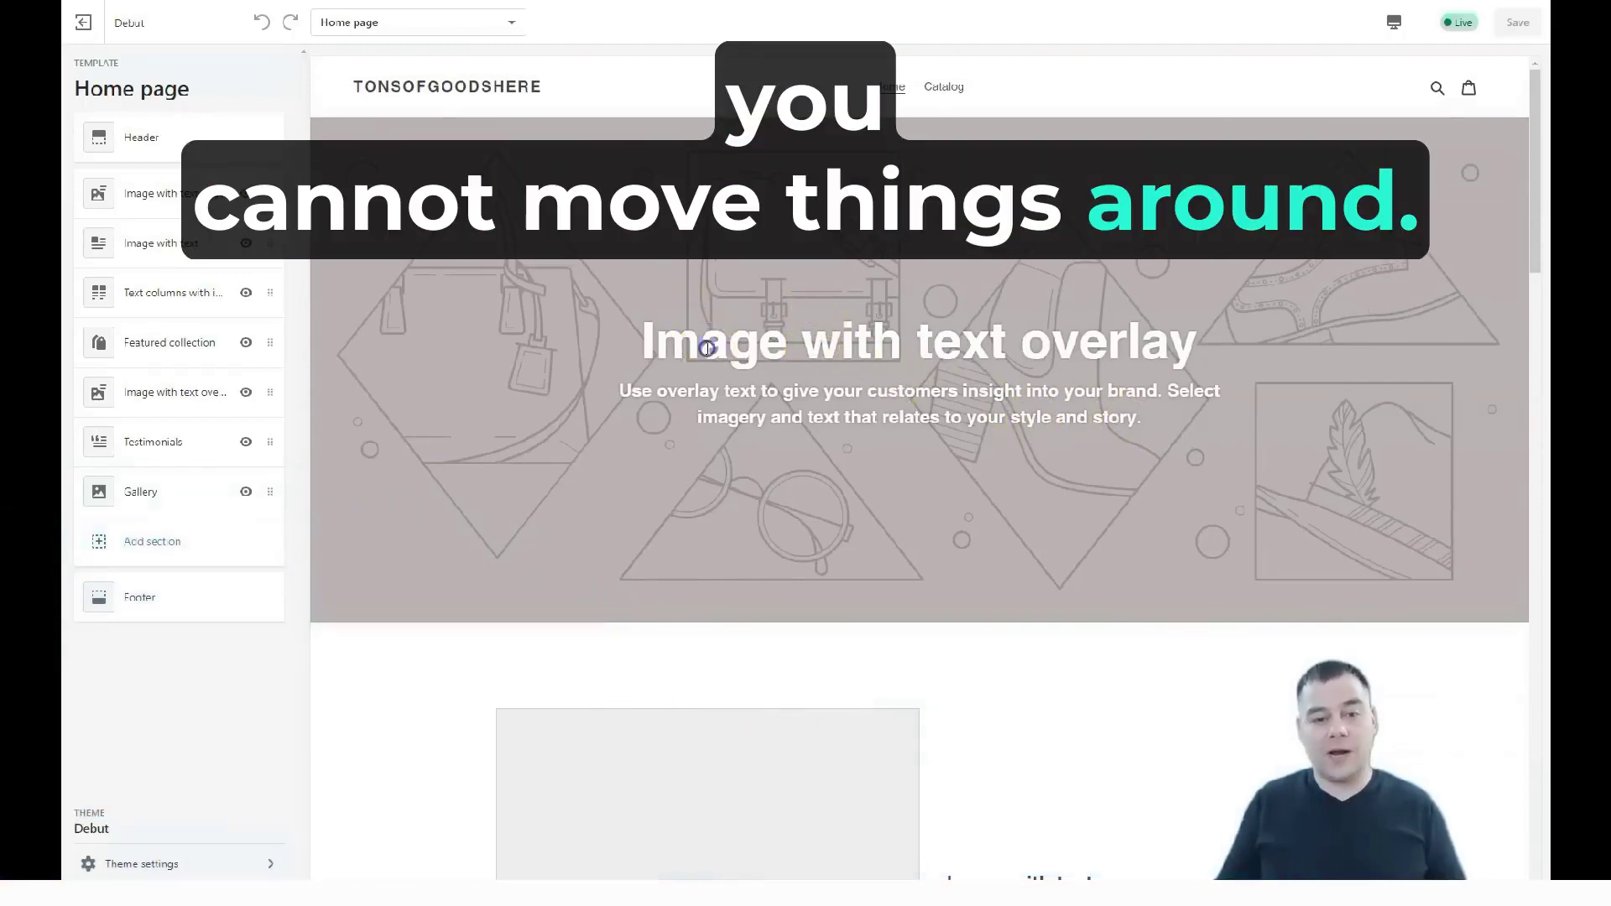
pyautogui.click(1025, 349)
pyautogui.doubleClick(1055, 354)
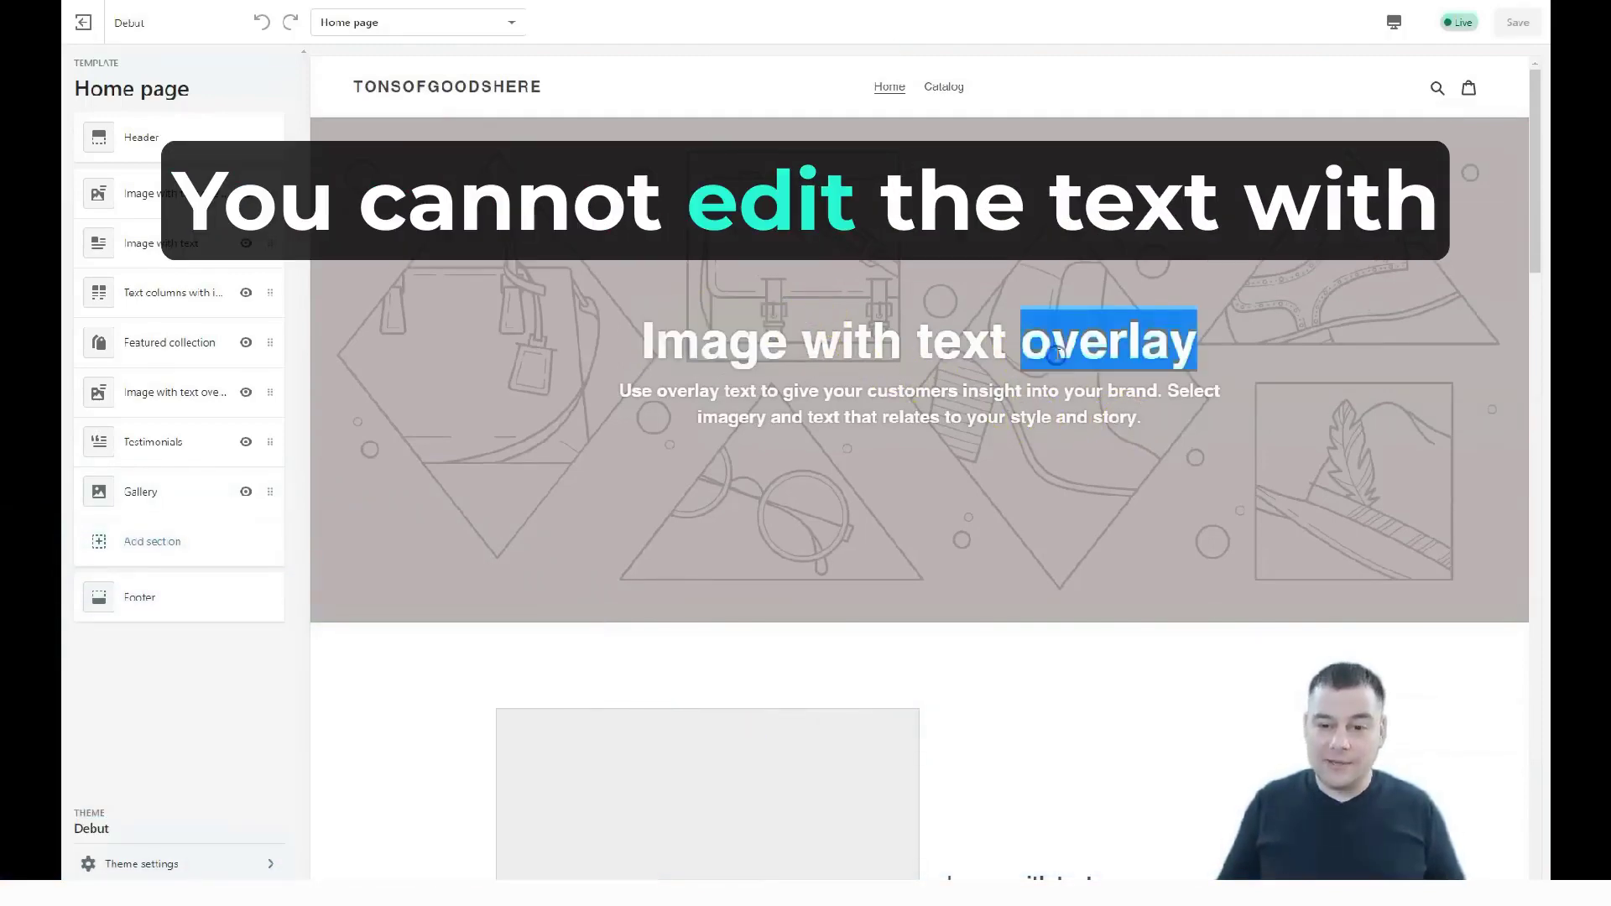
pyautogui.click(820, 392)
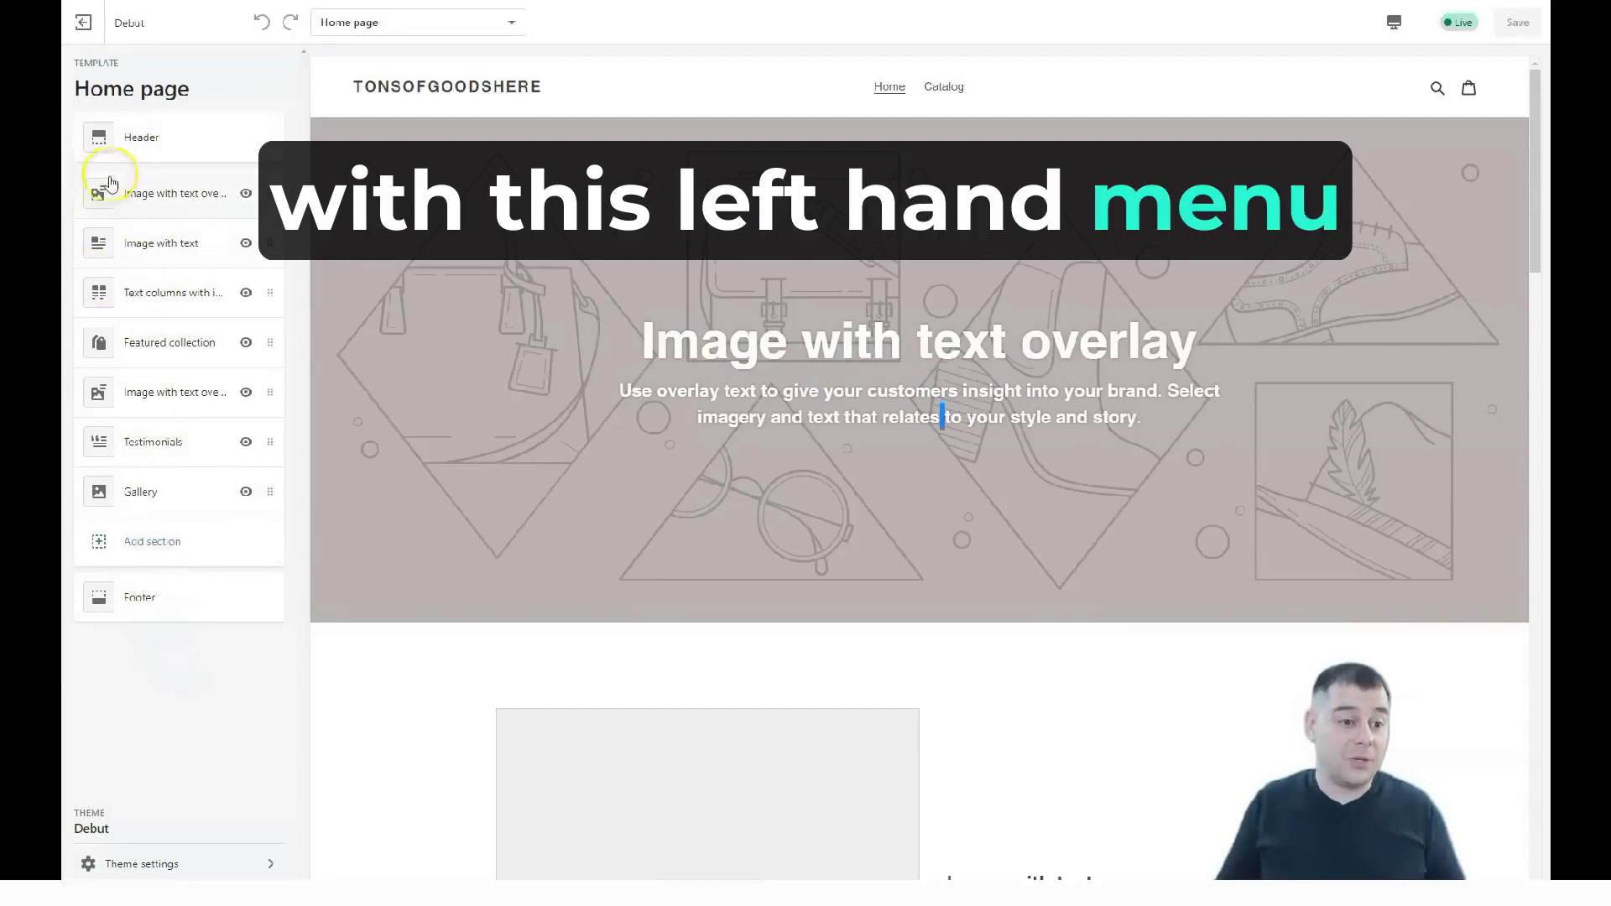
pyautogui.click(139, 192)
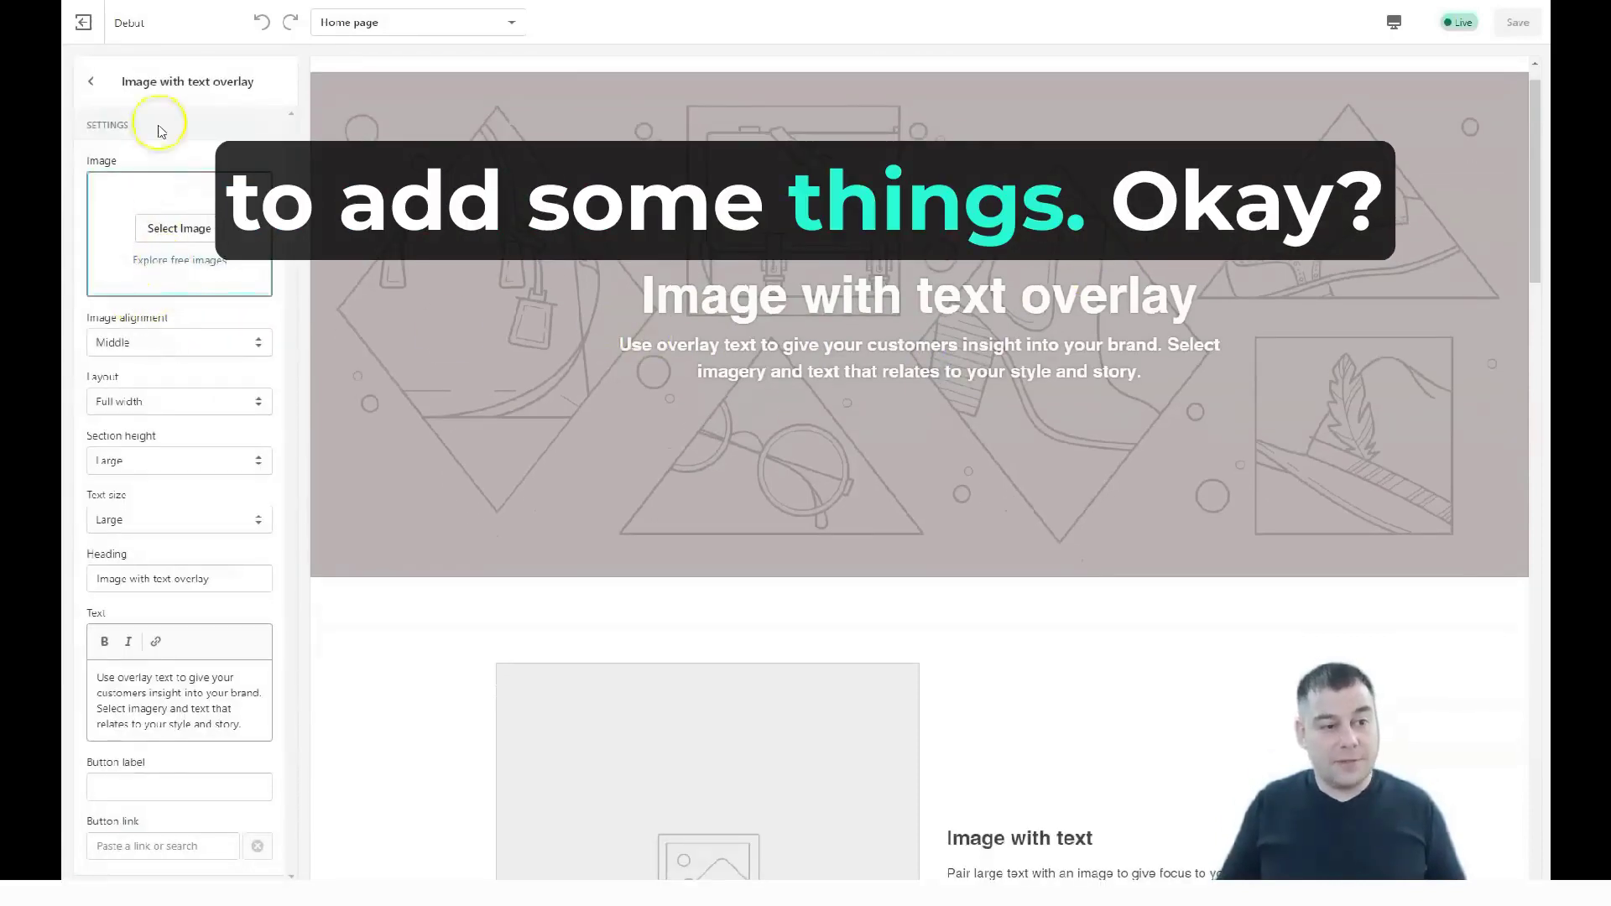
pyautogui.click(91, 82)
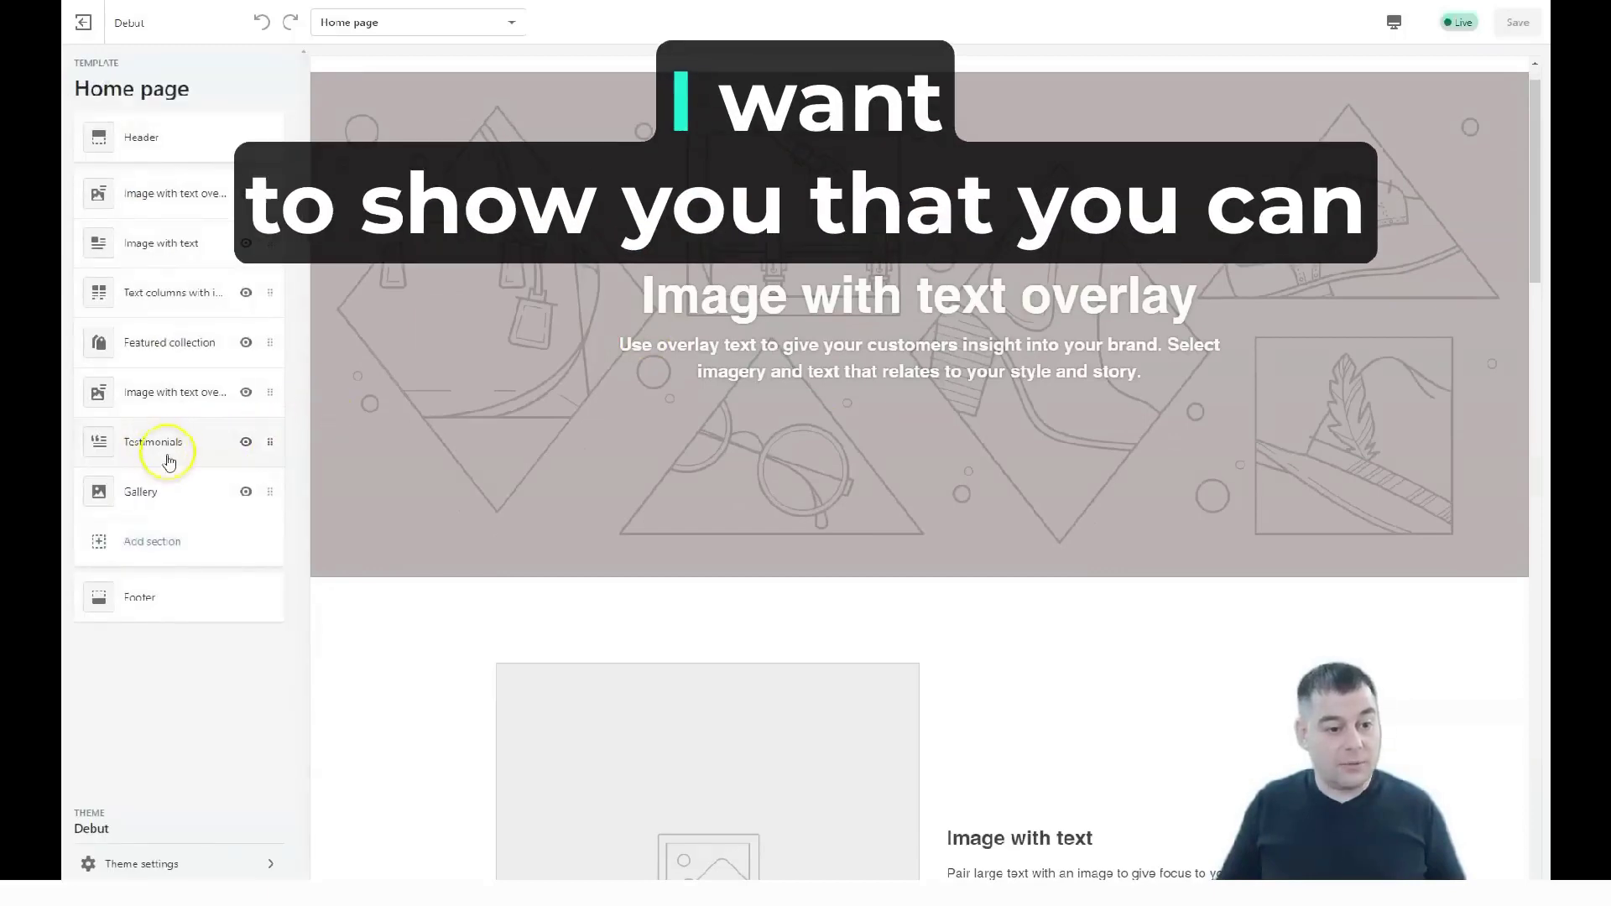
pyautogui.moveTo(259, 415)
pyautogui.mouseDown()
pyautogui.moveTo(269, 259)
pyautogui.moveTo(275, 442)
pyautogui.mouseUp()
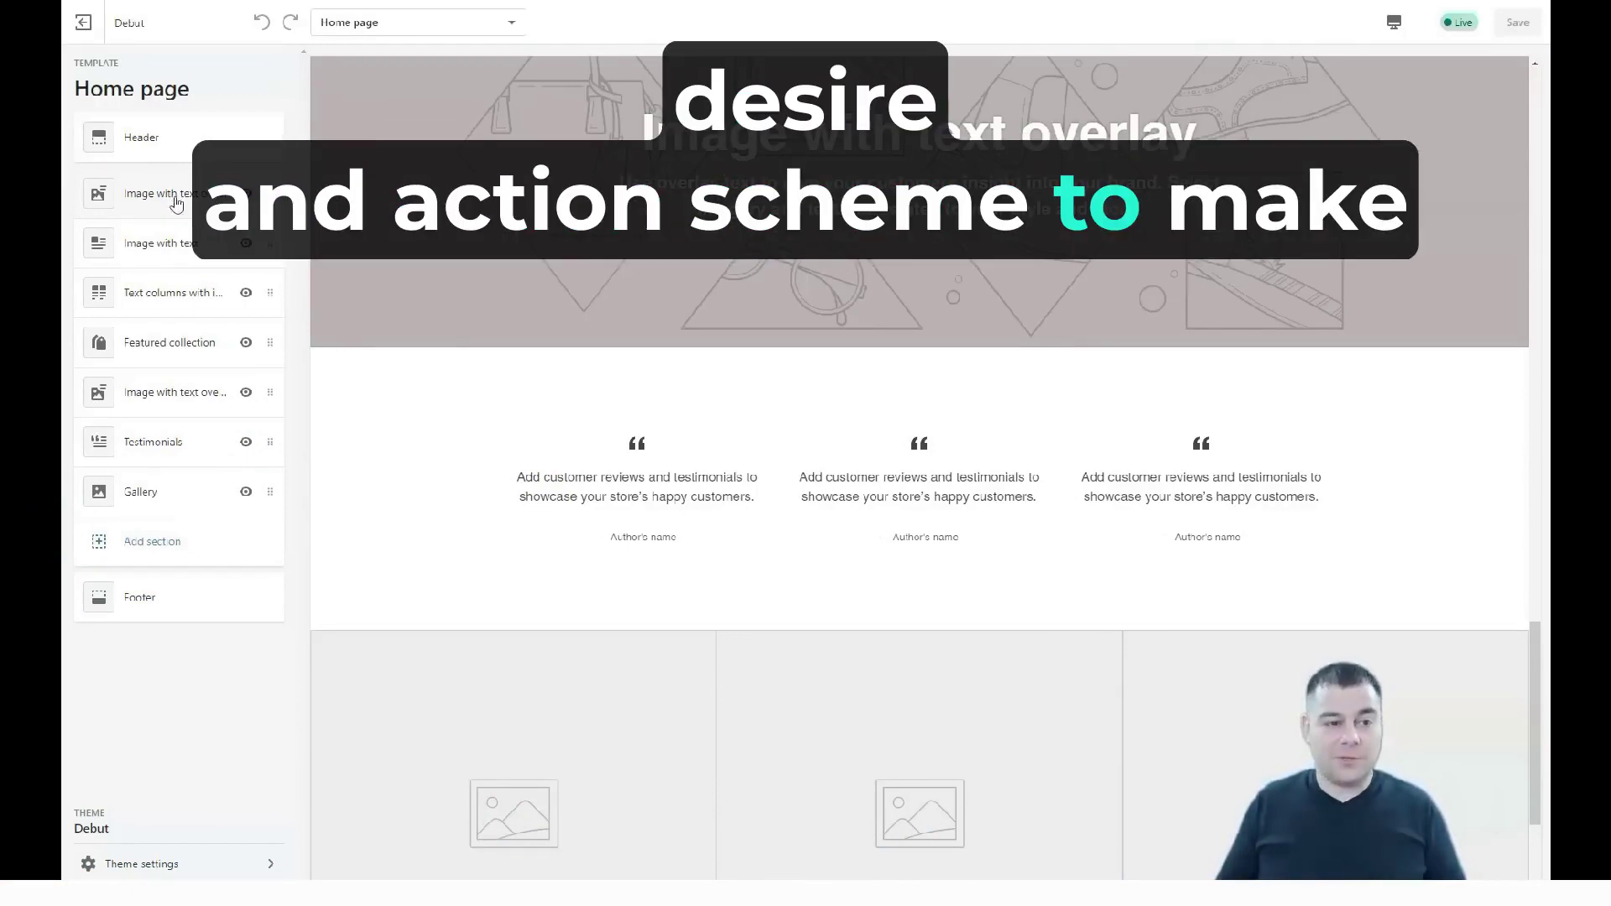
pyautogui.click(552, 436)
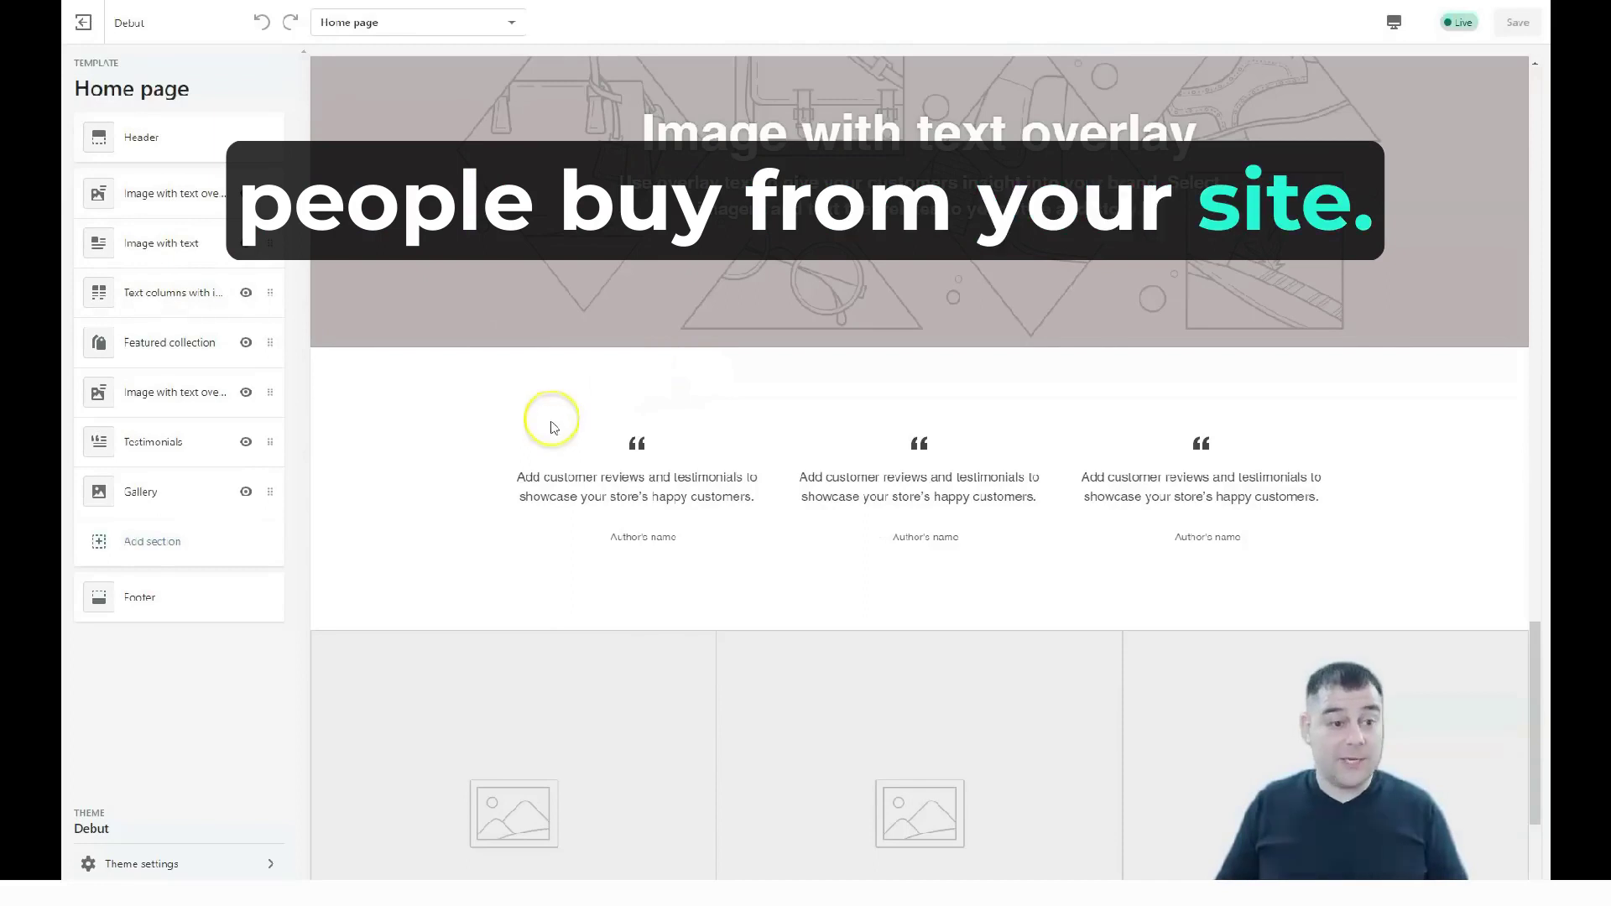
pyautogui.click(155, 195)
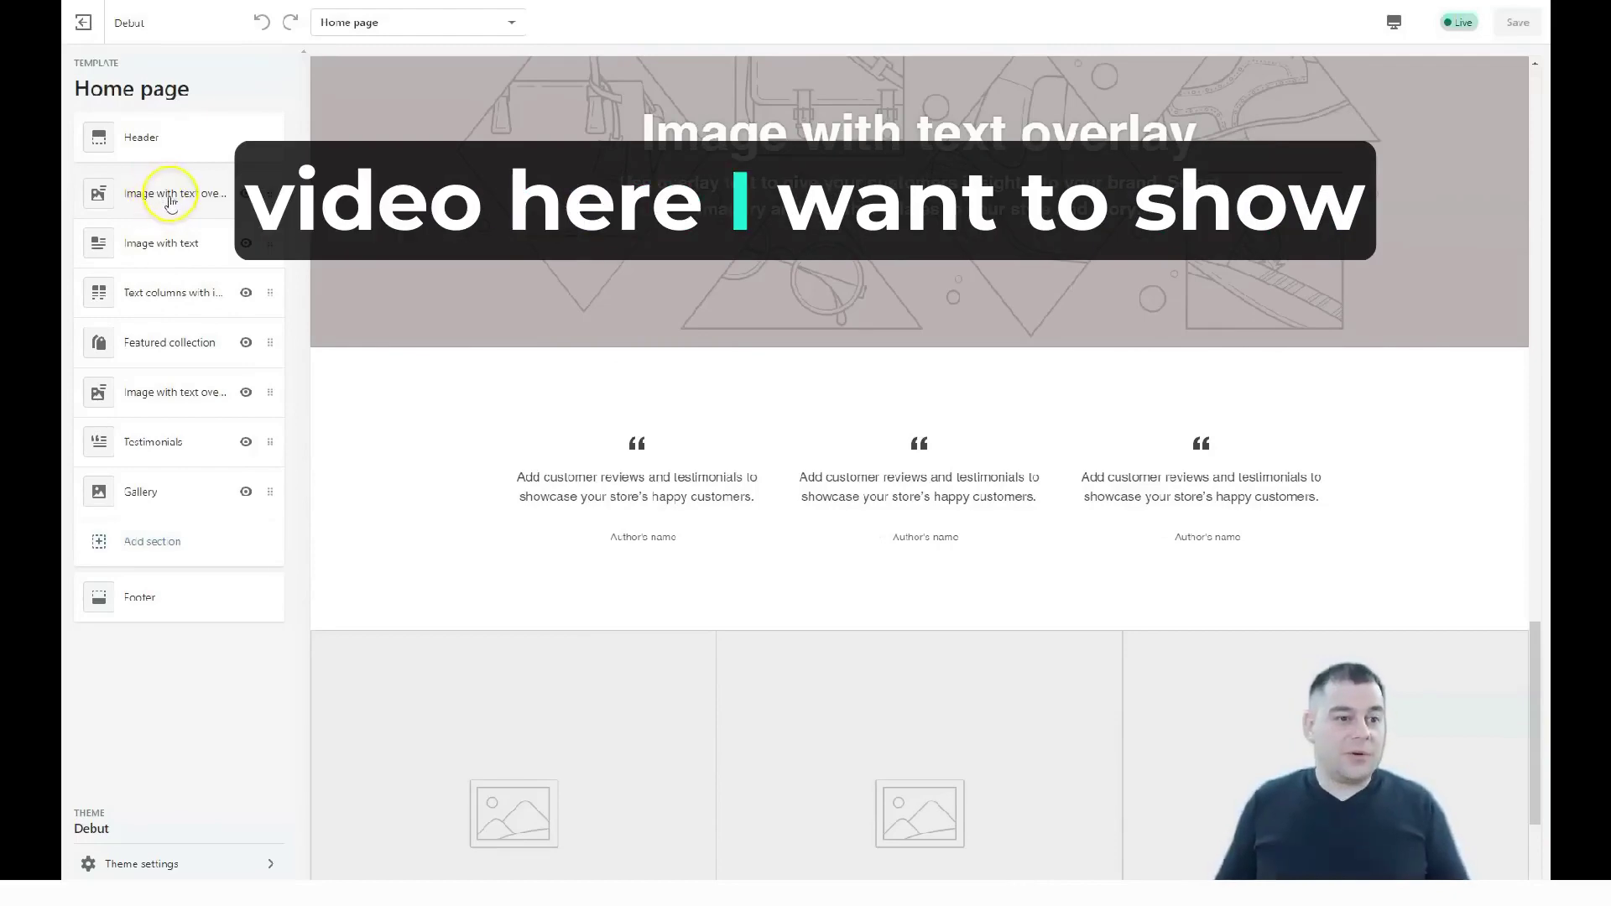
# Step: Change the hero section heading from 'Image with text overlay' to 'Image with text'
pyautogui.click(162, 191)
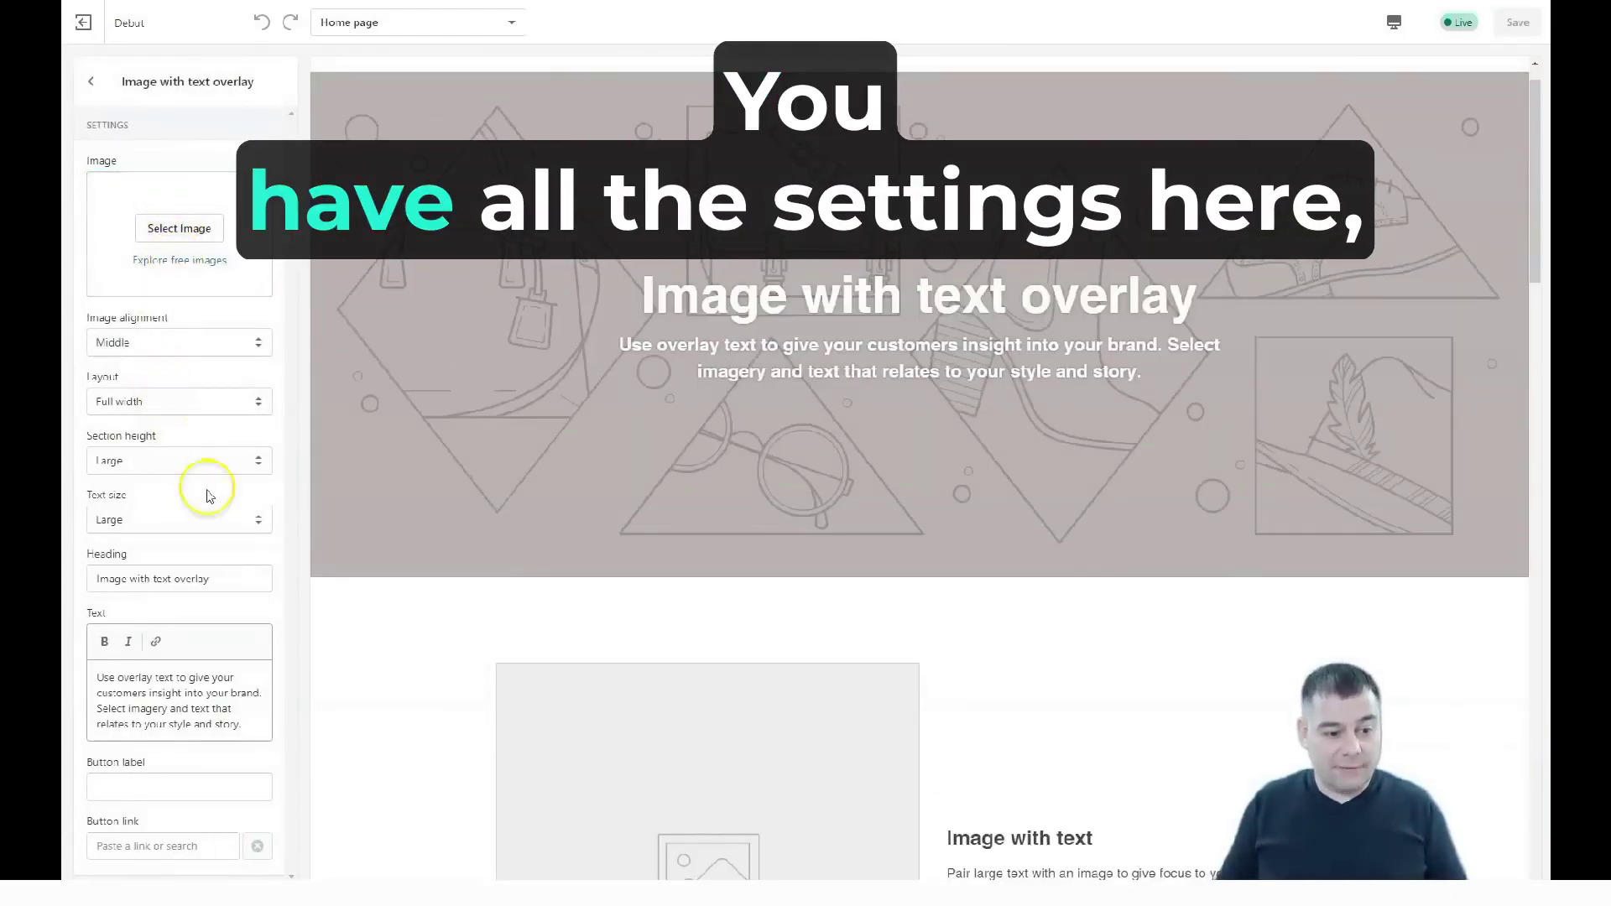
pyautogui.doubleClick(186, 579)
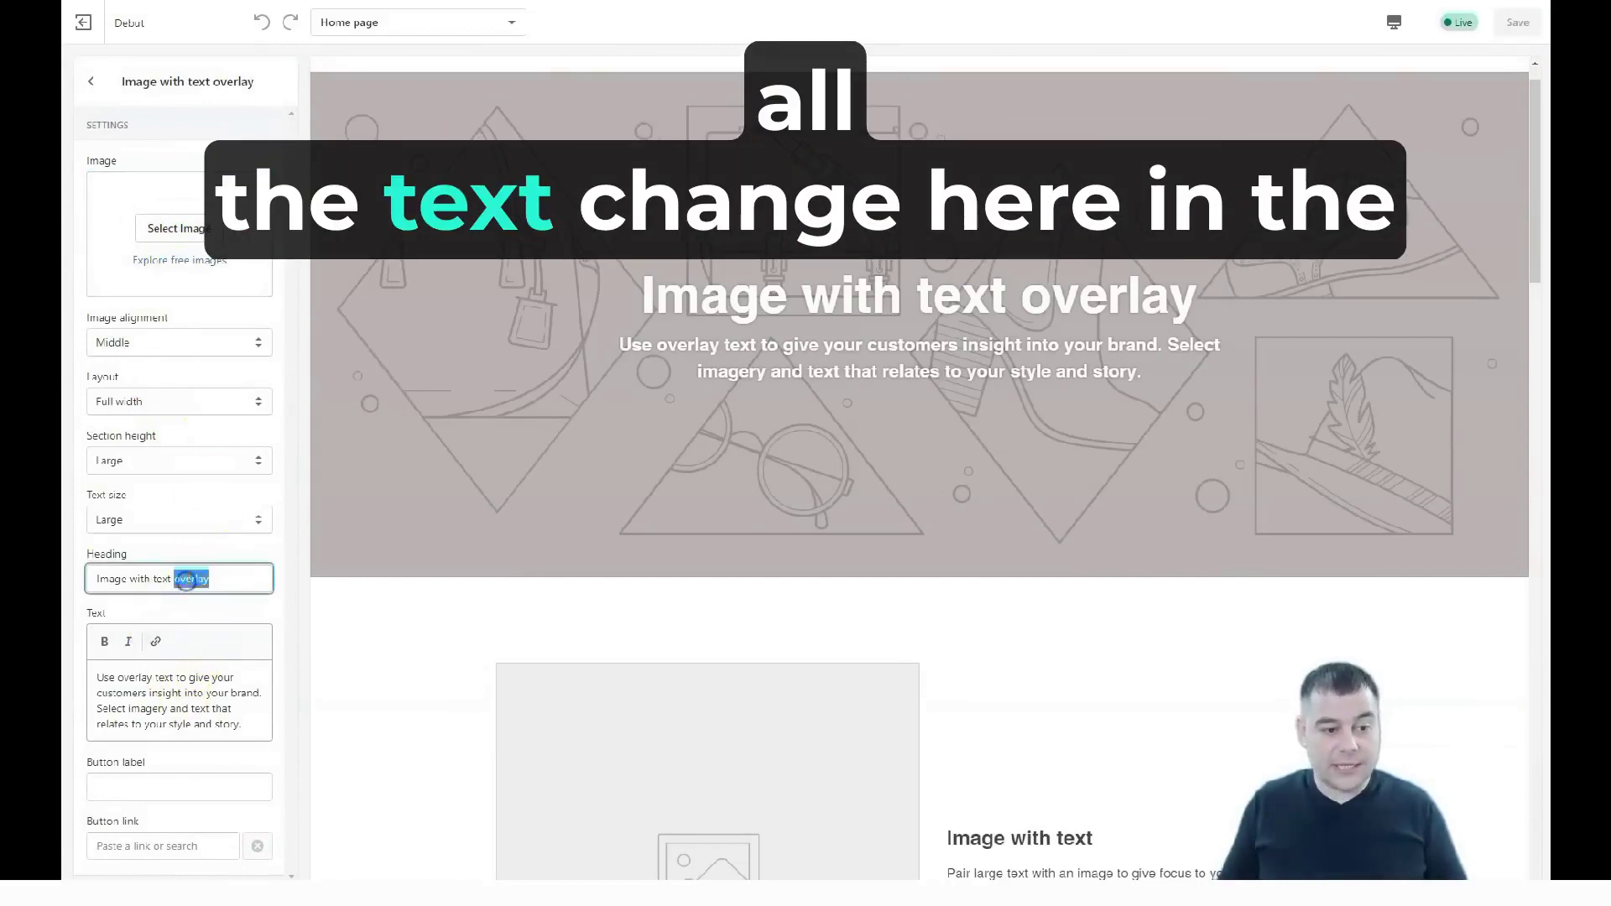
pyautogui.press('BackSpace')
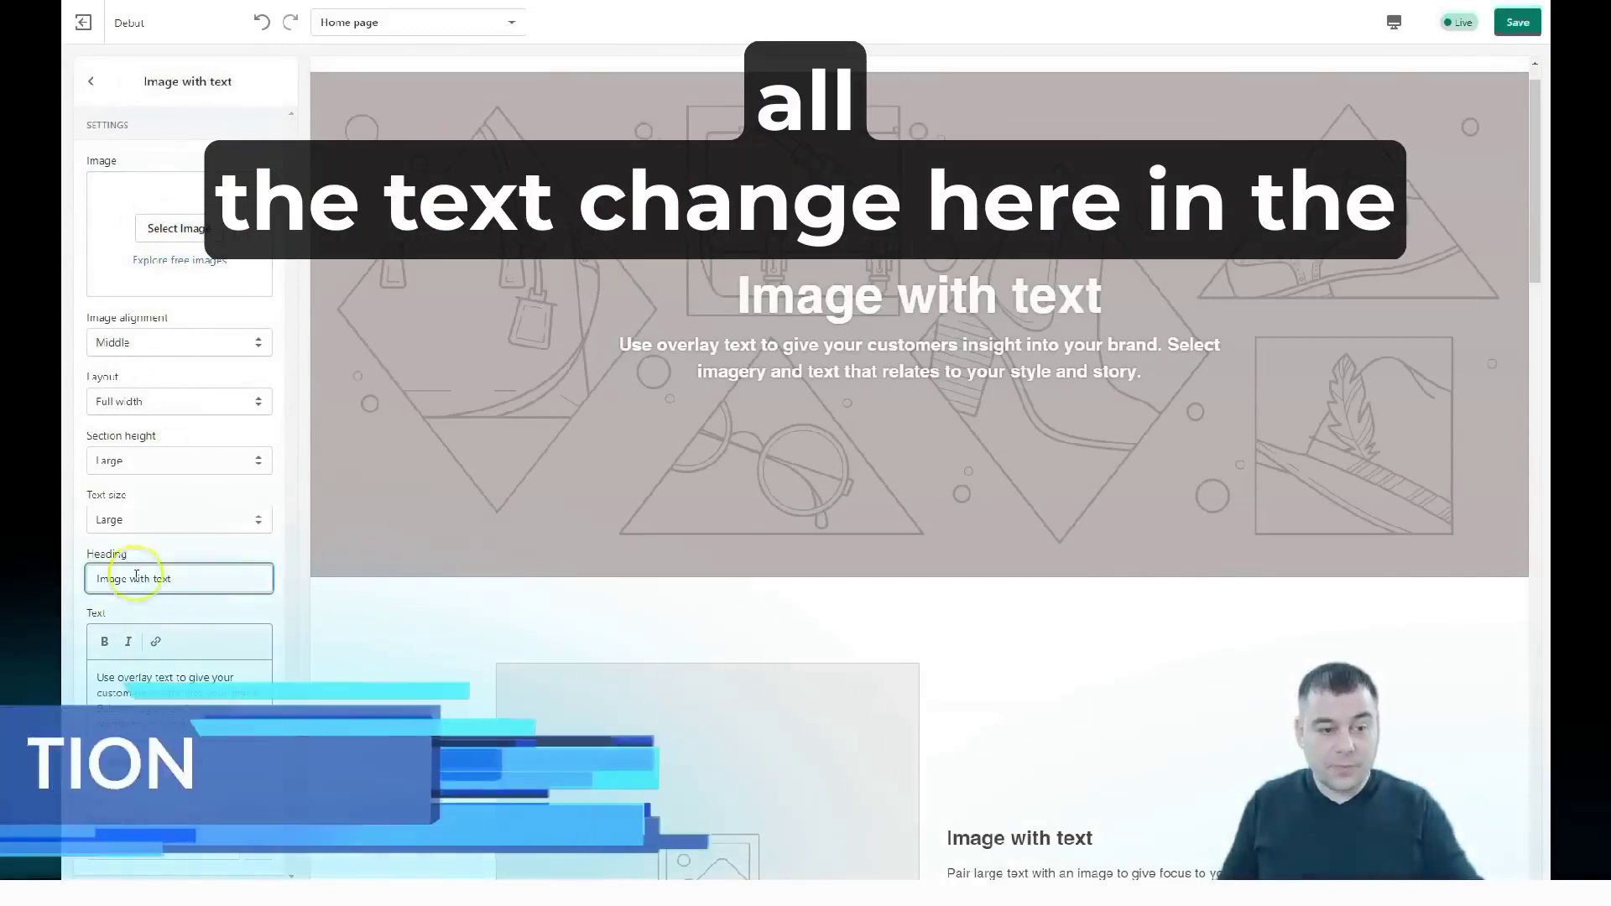
# Step: Review text size, alignment and layout, set Section height to Extra large, and browse free images
pyautogui.click(259, 520)
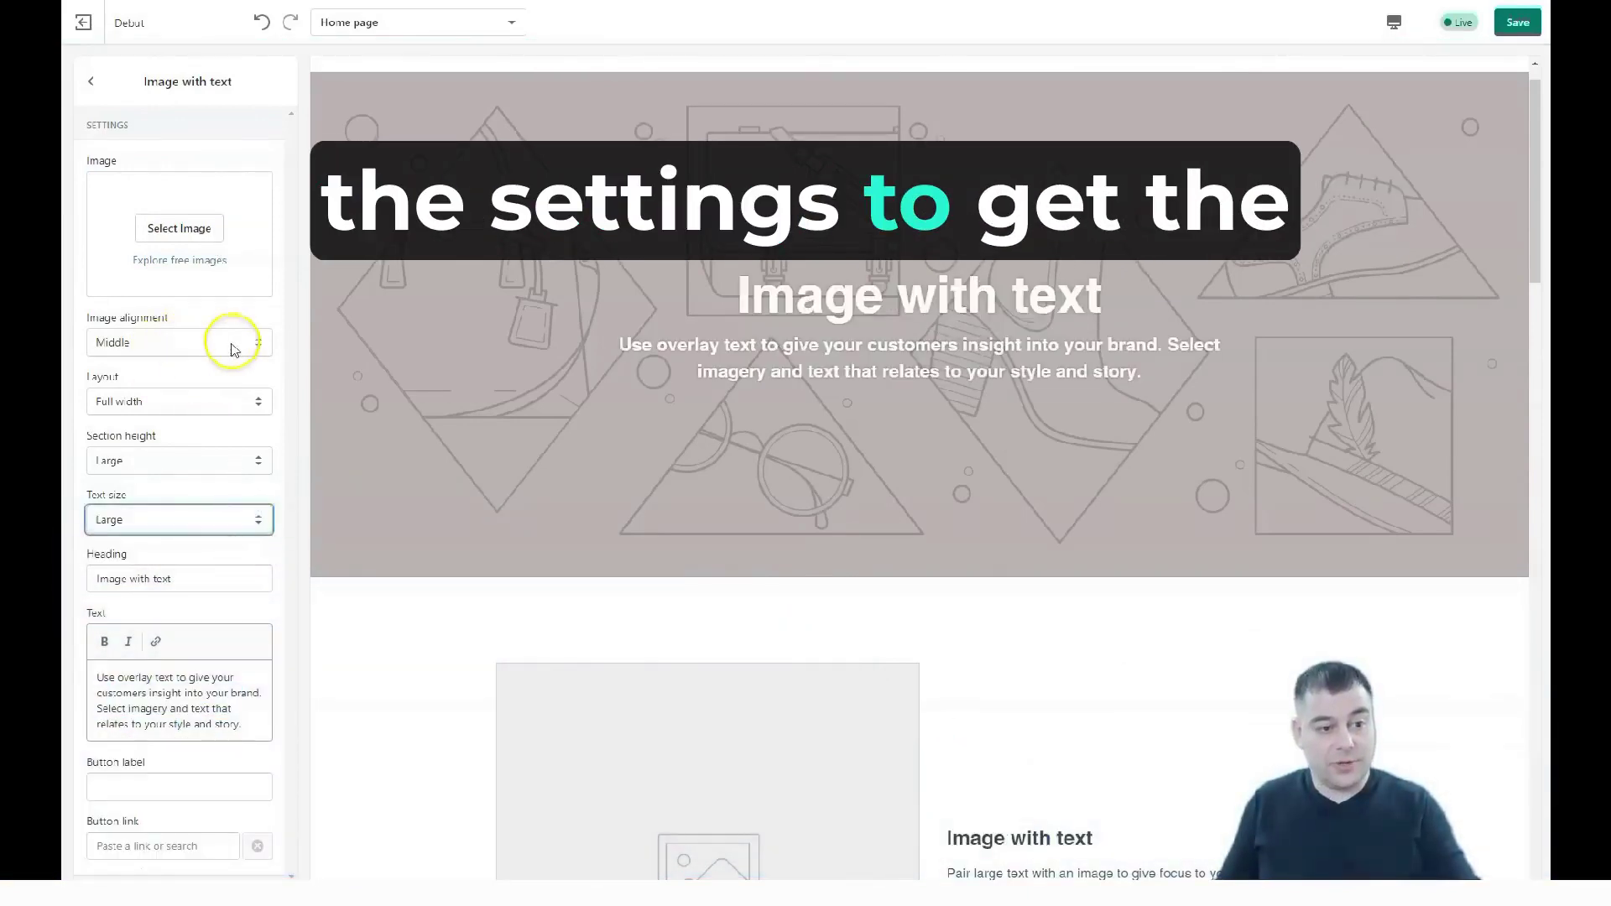
pyautogui.click(257, 347)
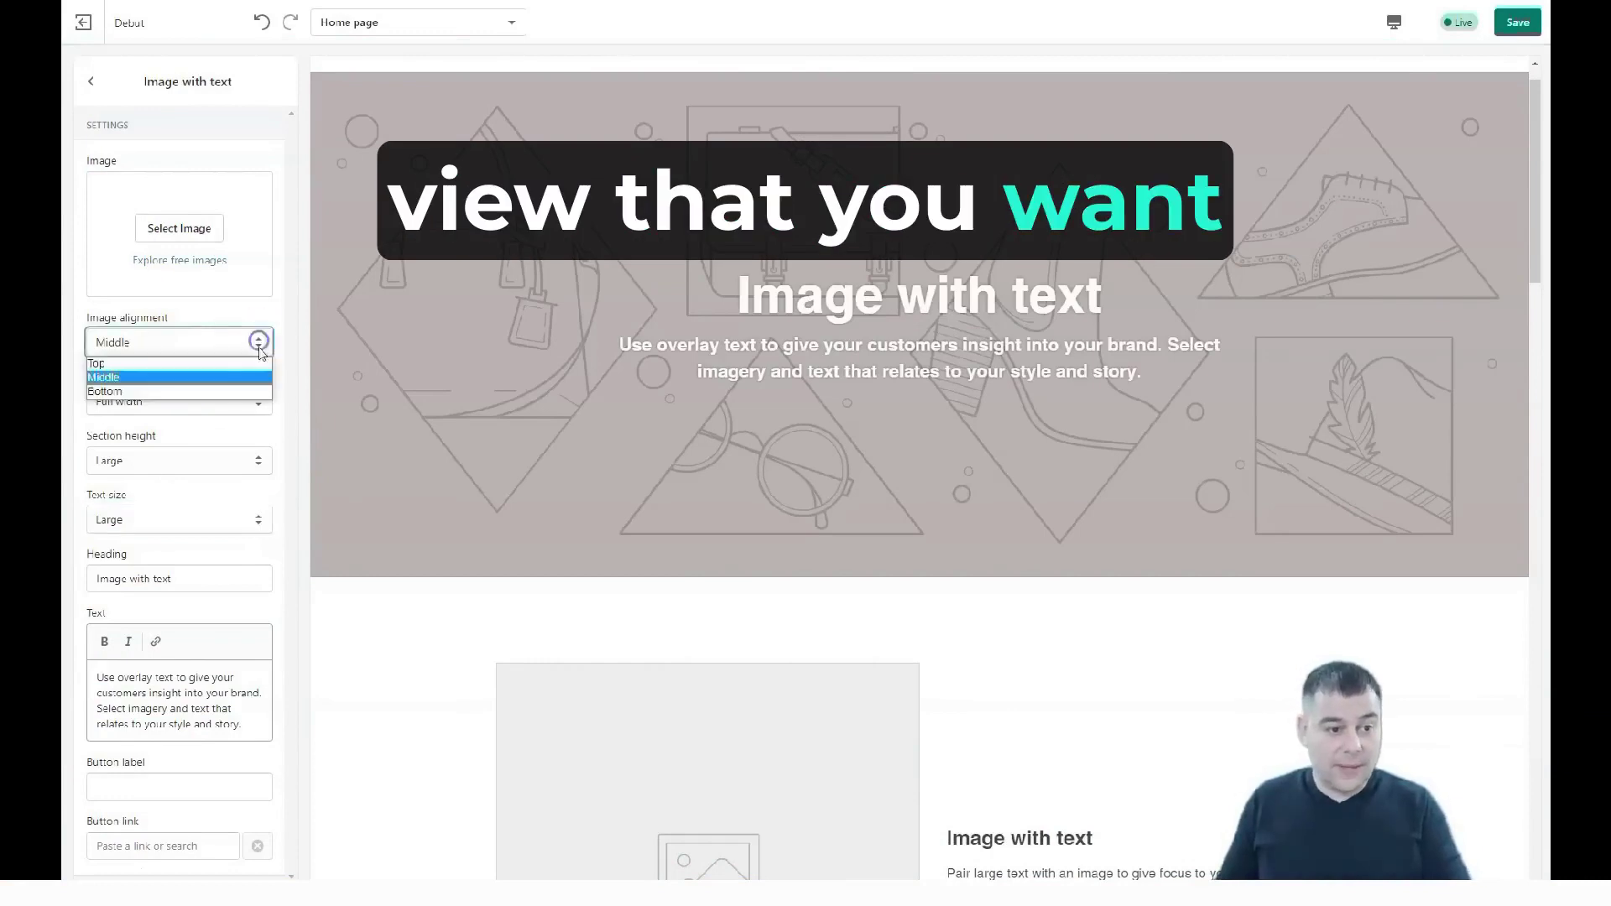
pyautogui.click(256, 402)
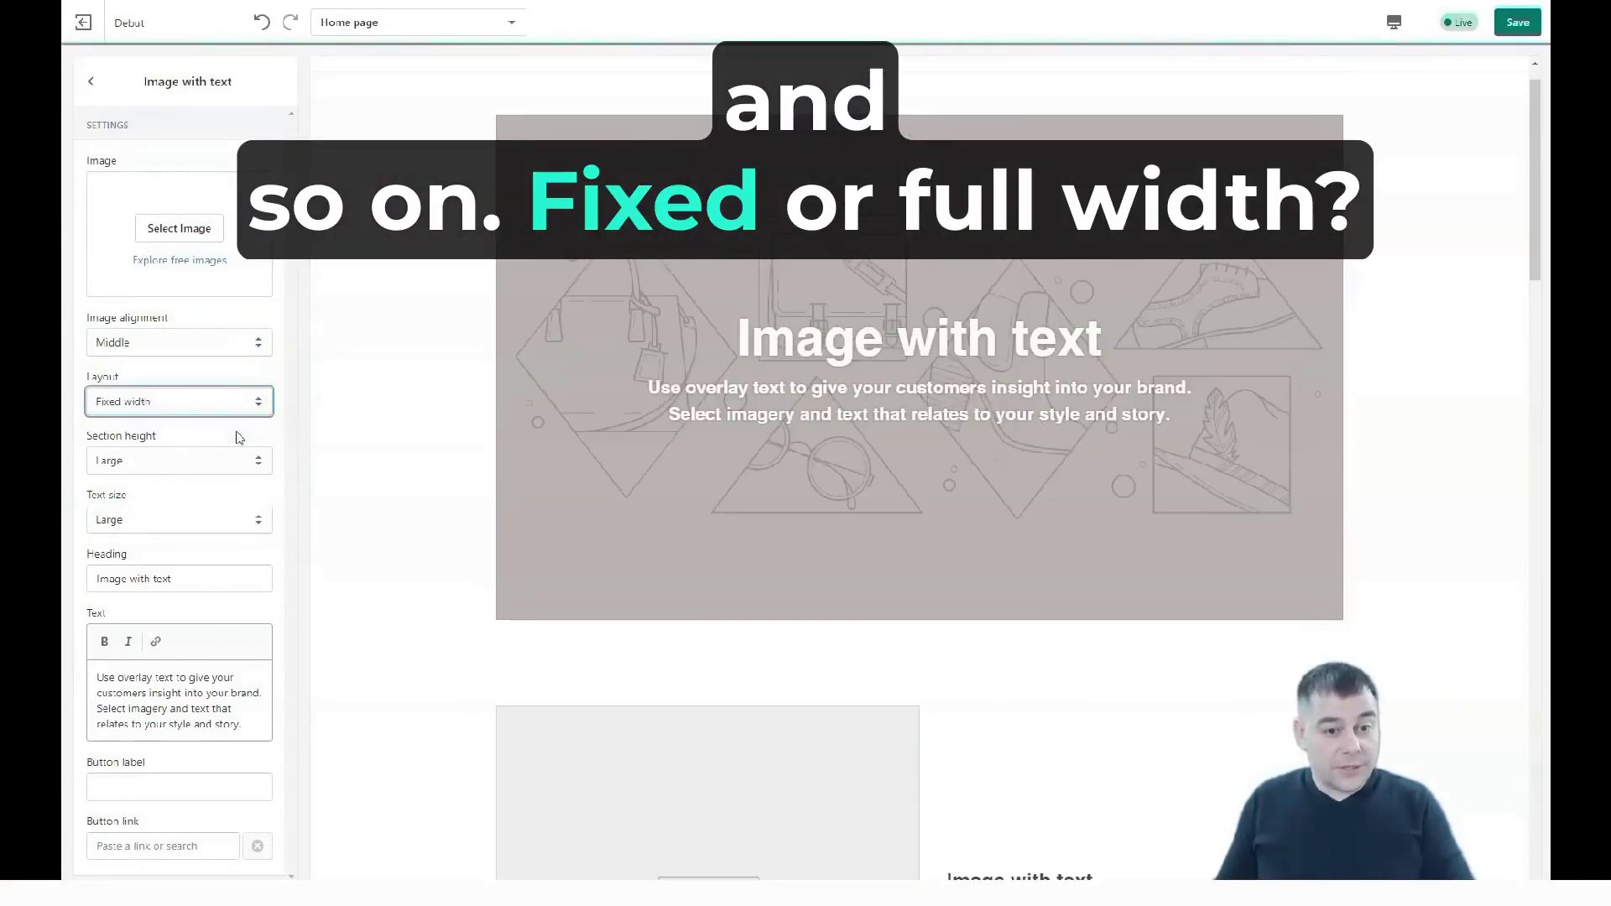
pyautogui.click(257, 472)
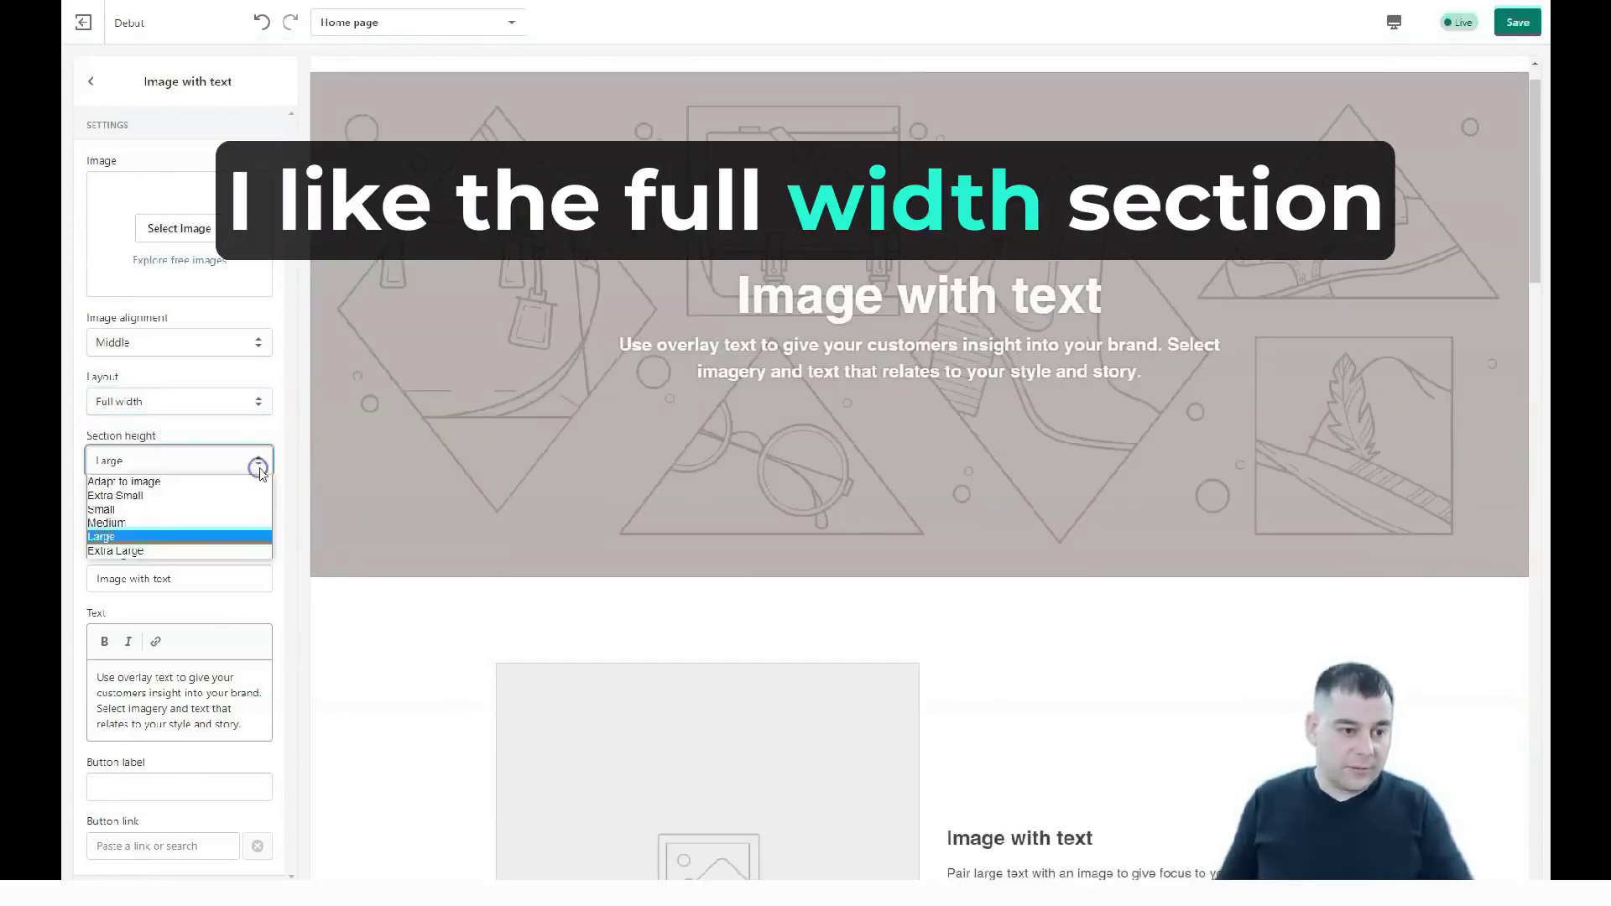
pyautogui.click(177, 550)
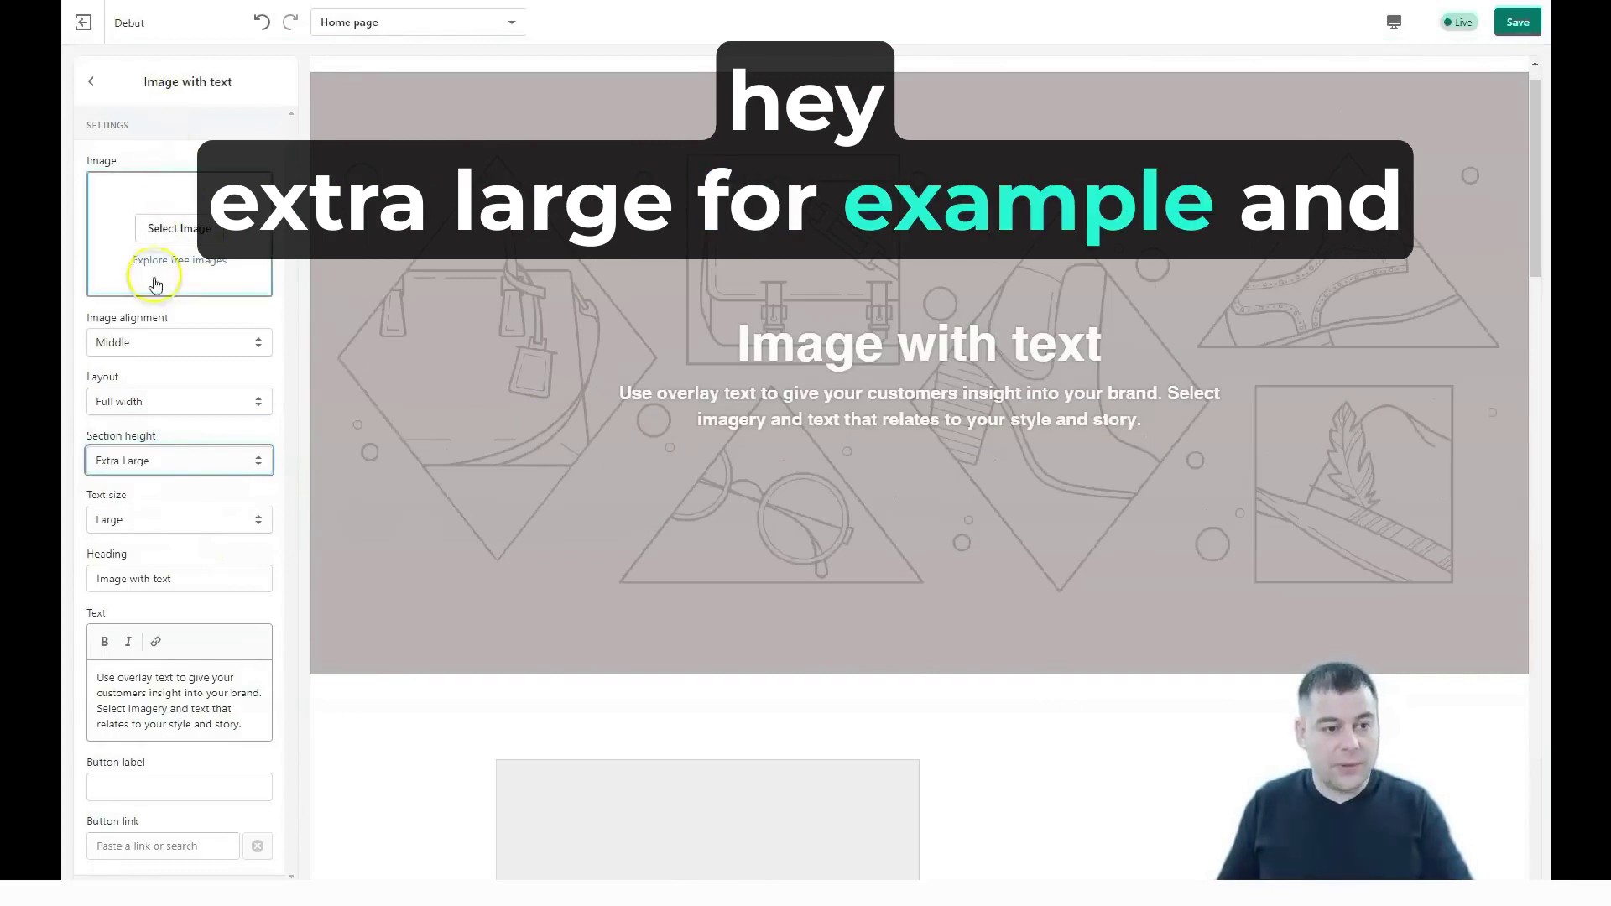
pyautogui.click(156, 260)
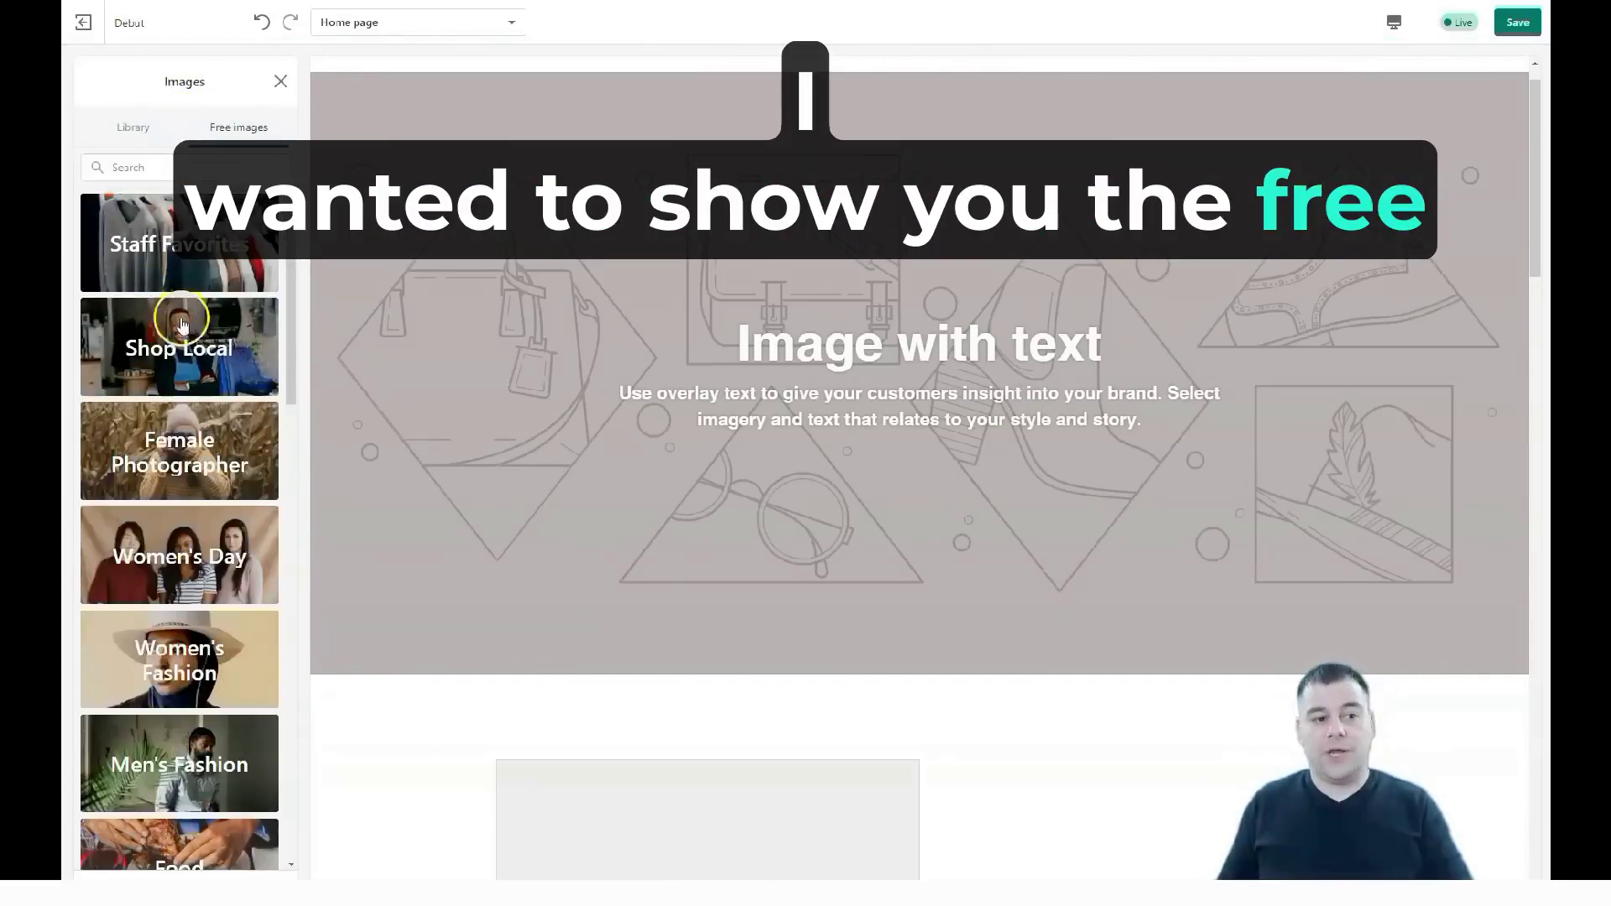
pyautogui.click(202, 345)
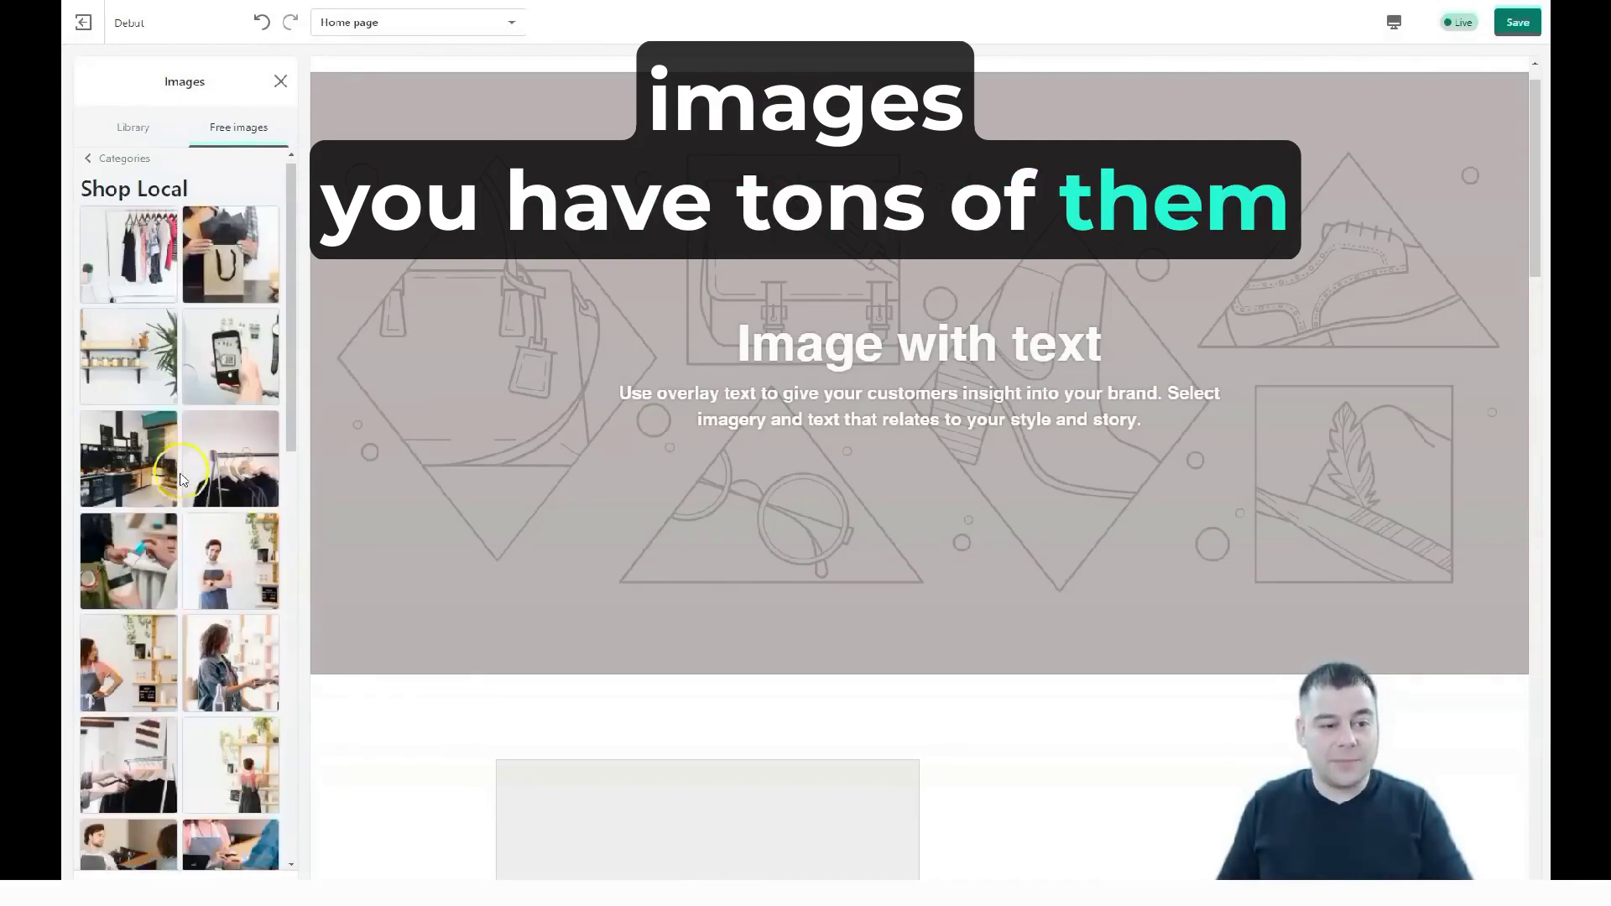
pyautogui.scroll(-10, 177, 474)
pyautogui.scroll(-2, 173, 476)
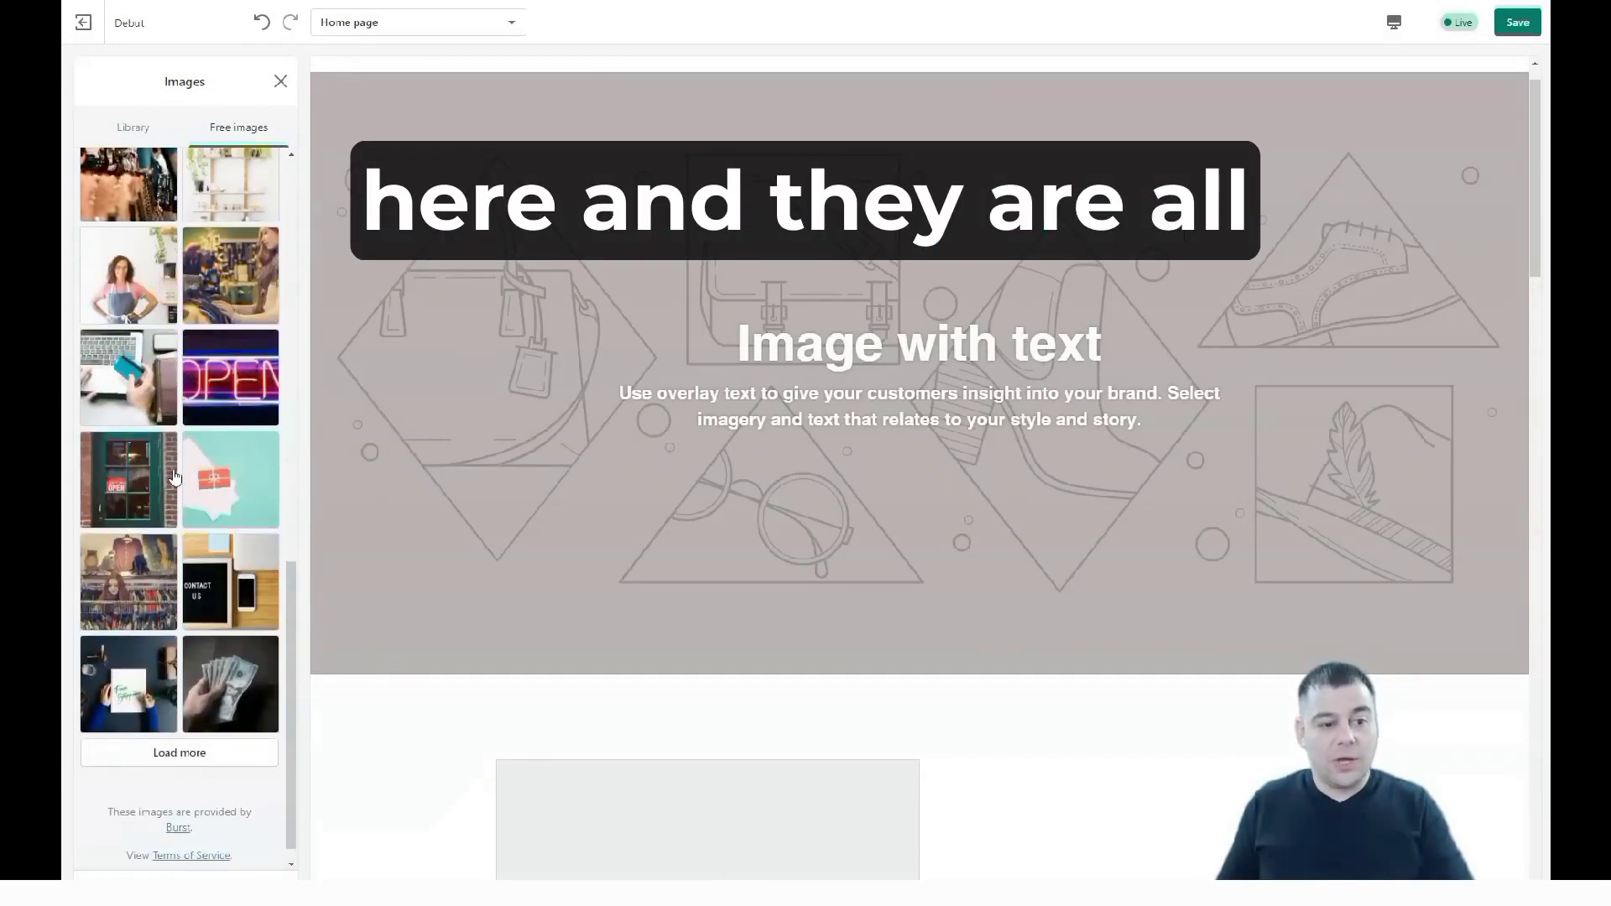
pyautogui.click(221, 392)
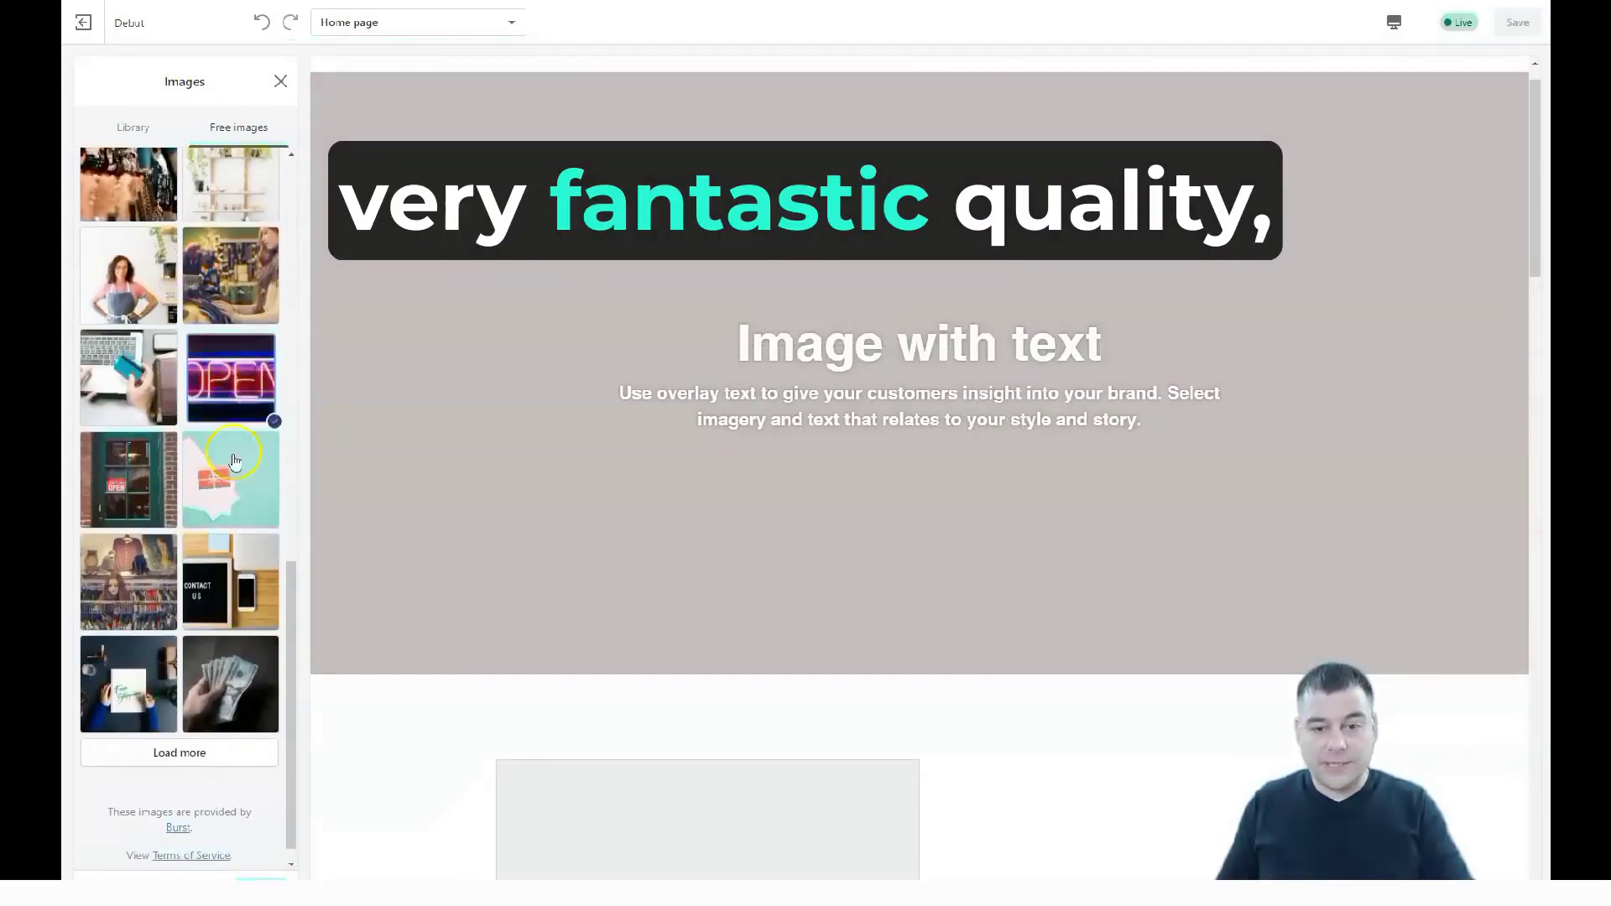
pyautogui.scroll(-1, 185, 588)
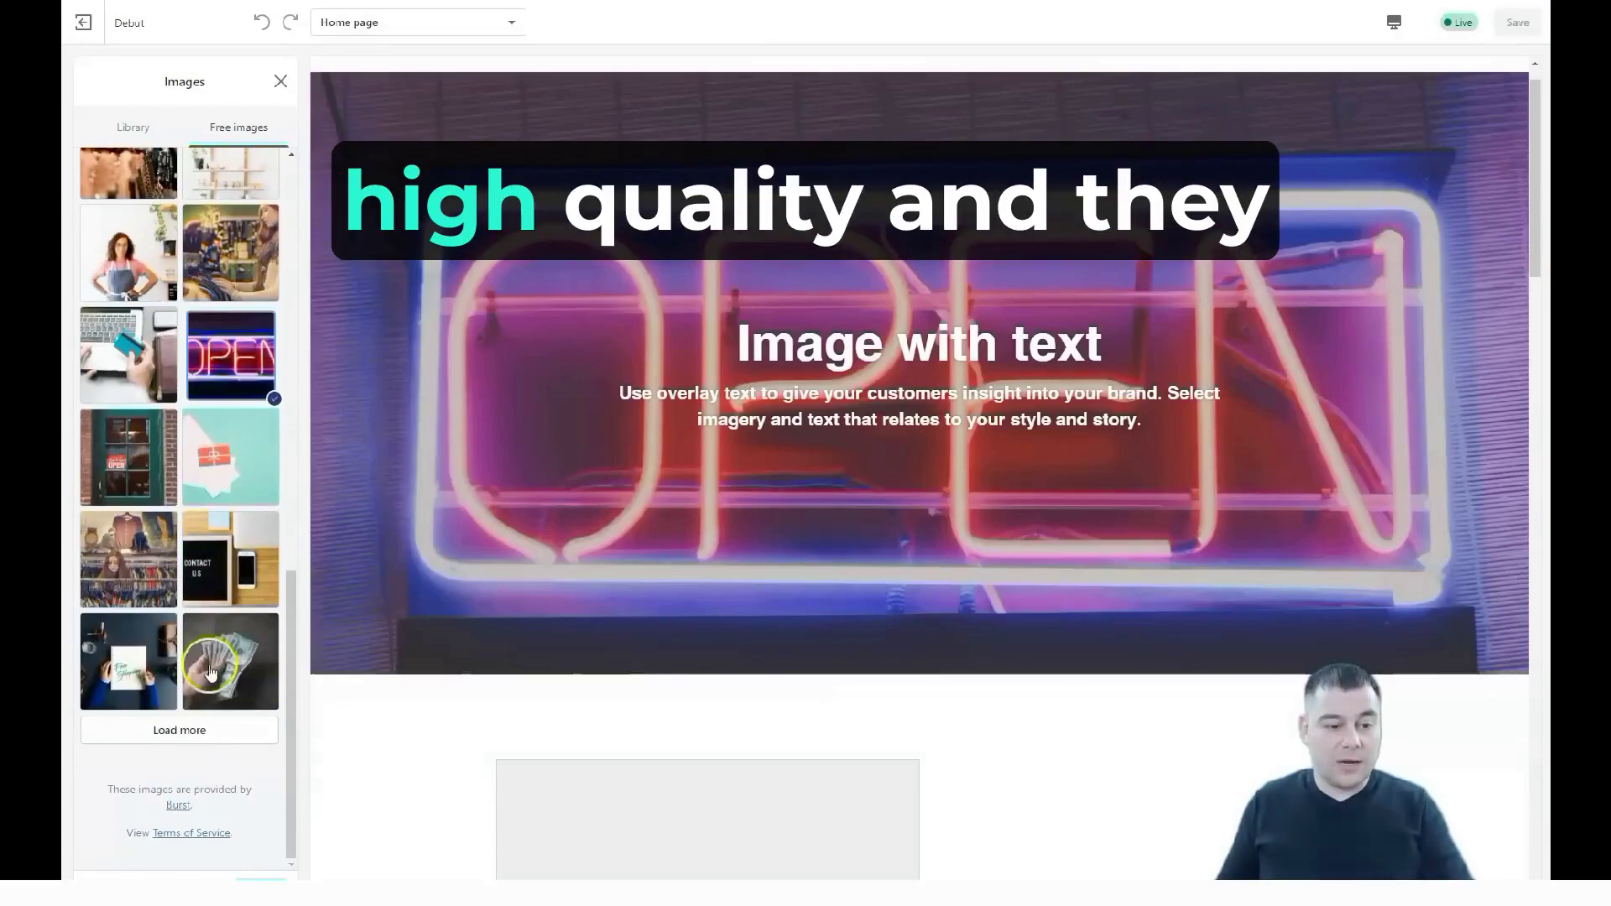
pyautogui.click(190, 736)
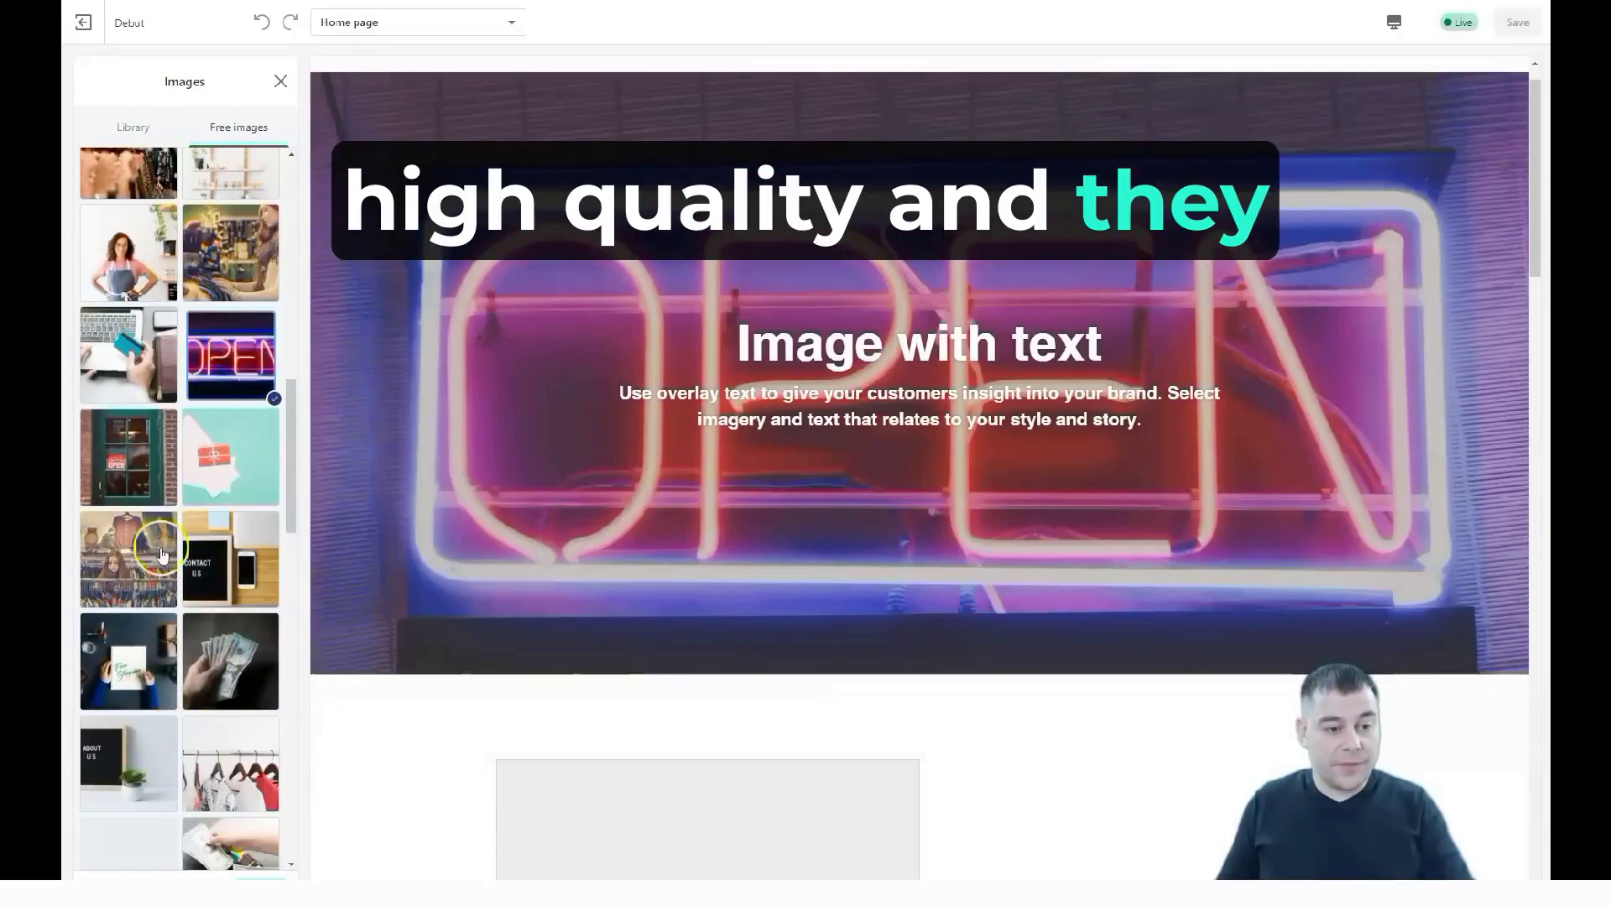
pyautogui.scroll(-5, 193, 604)
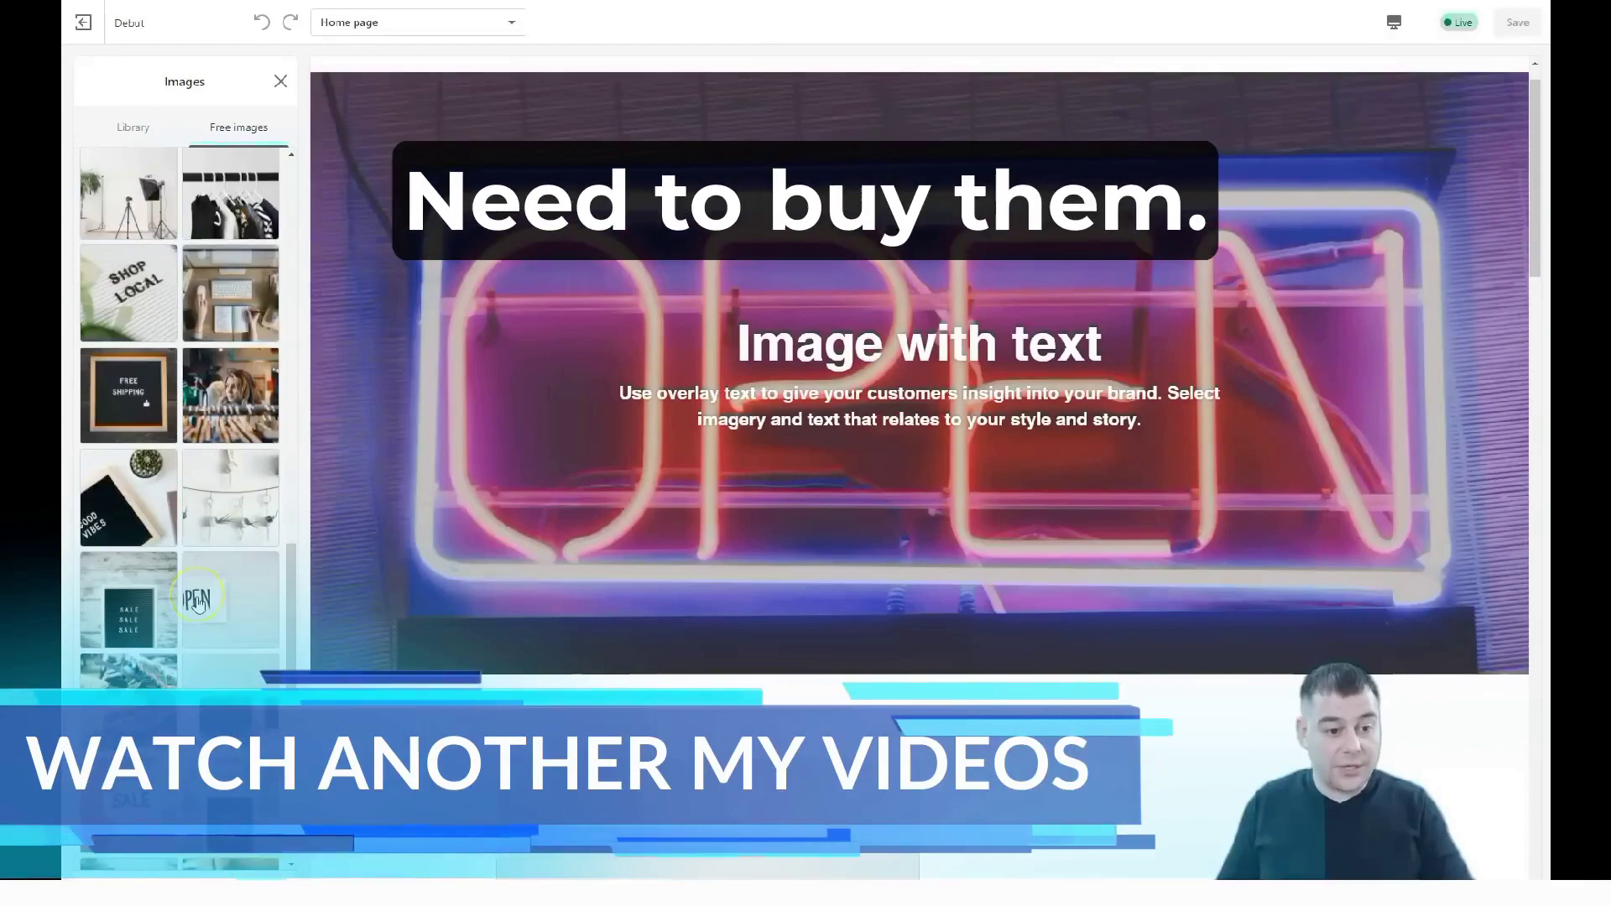
pyautogui.scroll(-3, 213, 442)
pyautogui.click(227, 367)
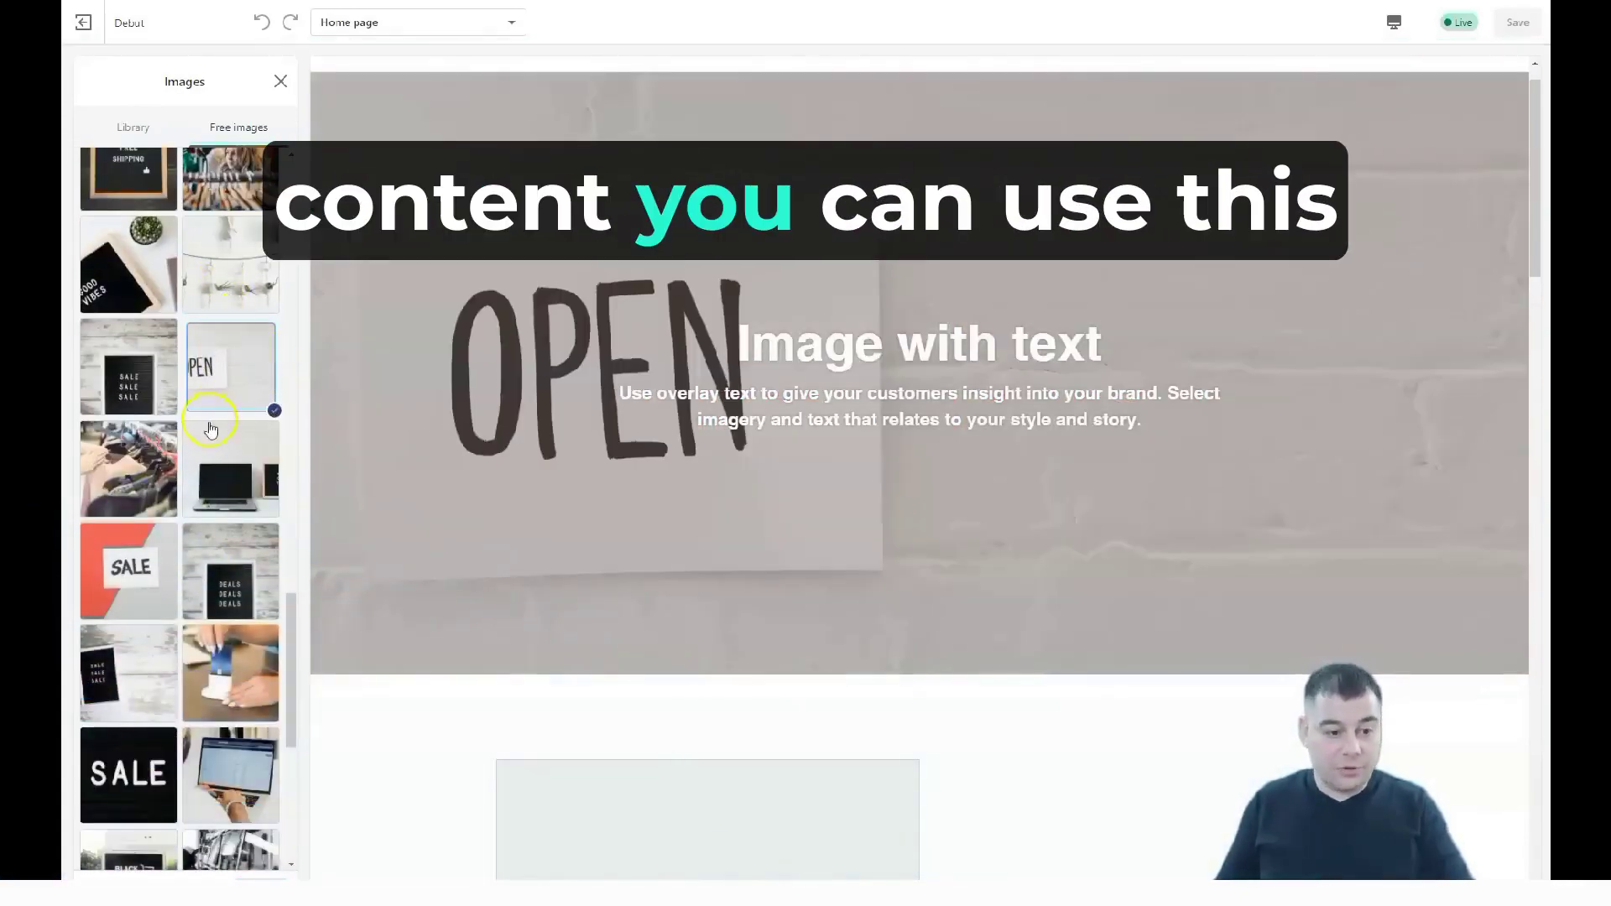
pyautogui.scroll(-5, 211, 430)
pyautogui.scroll(-2, 211, 434)
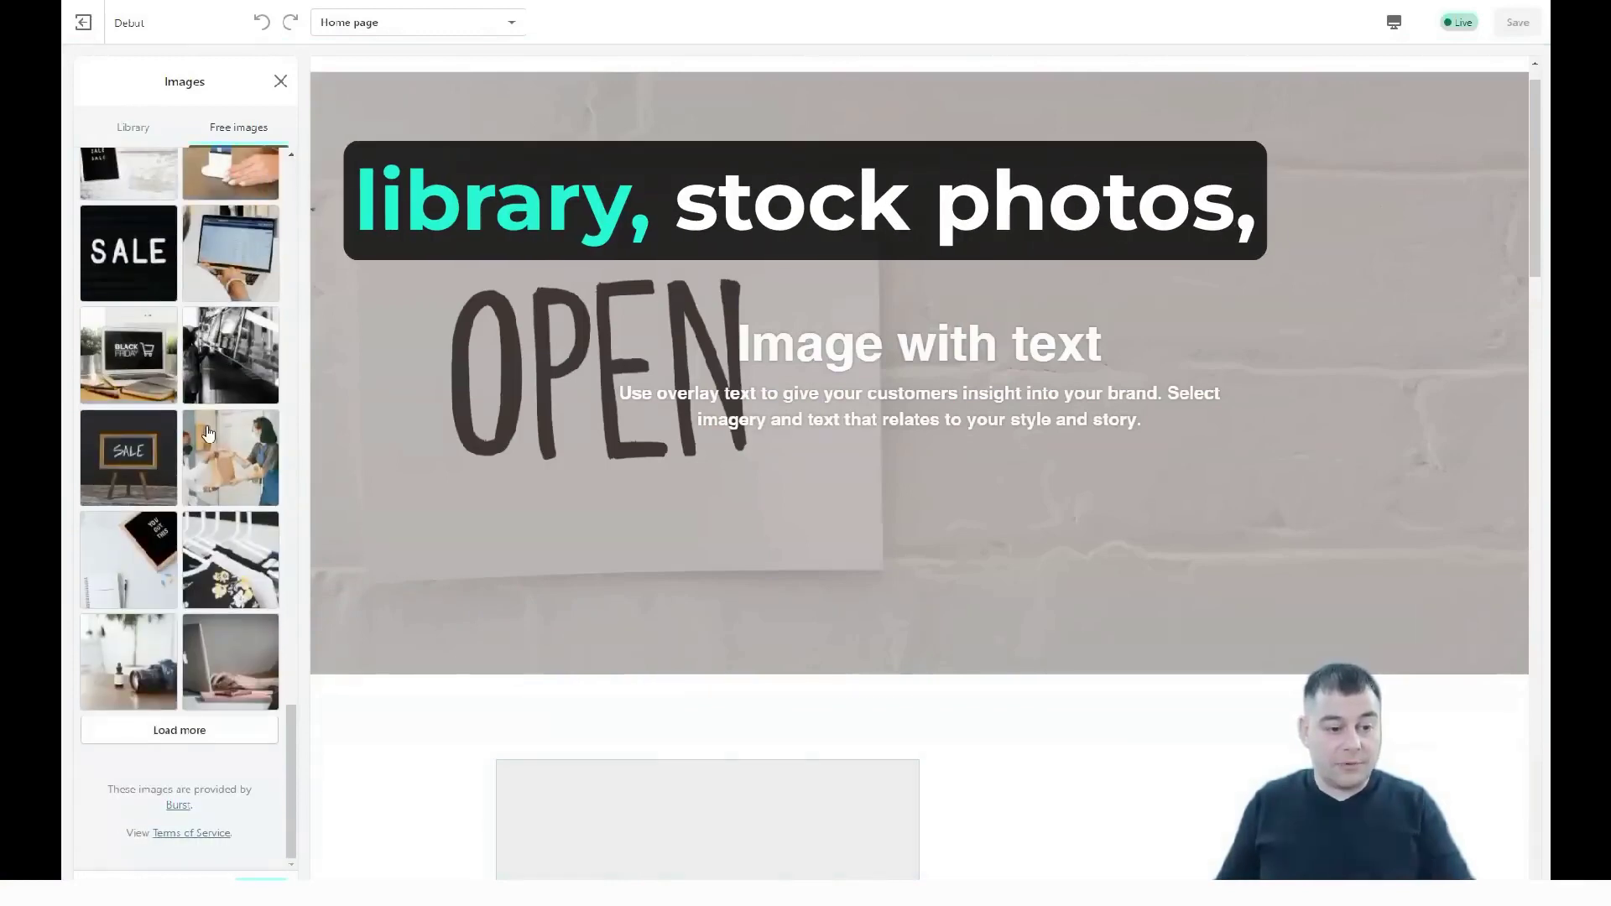
pyautogui.click(201, 730)
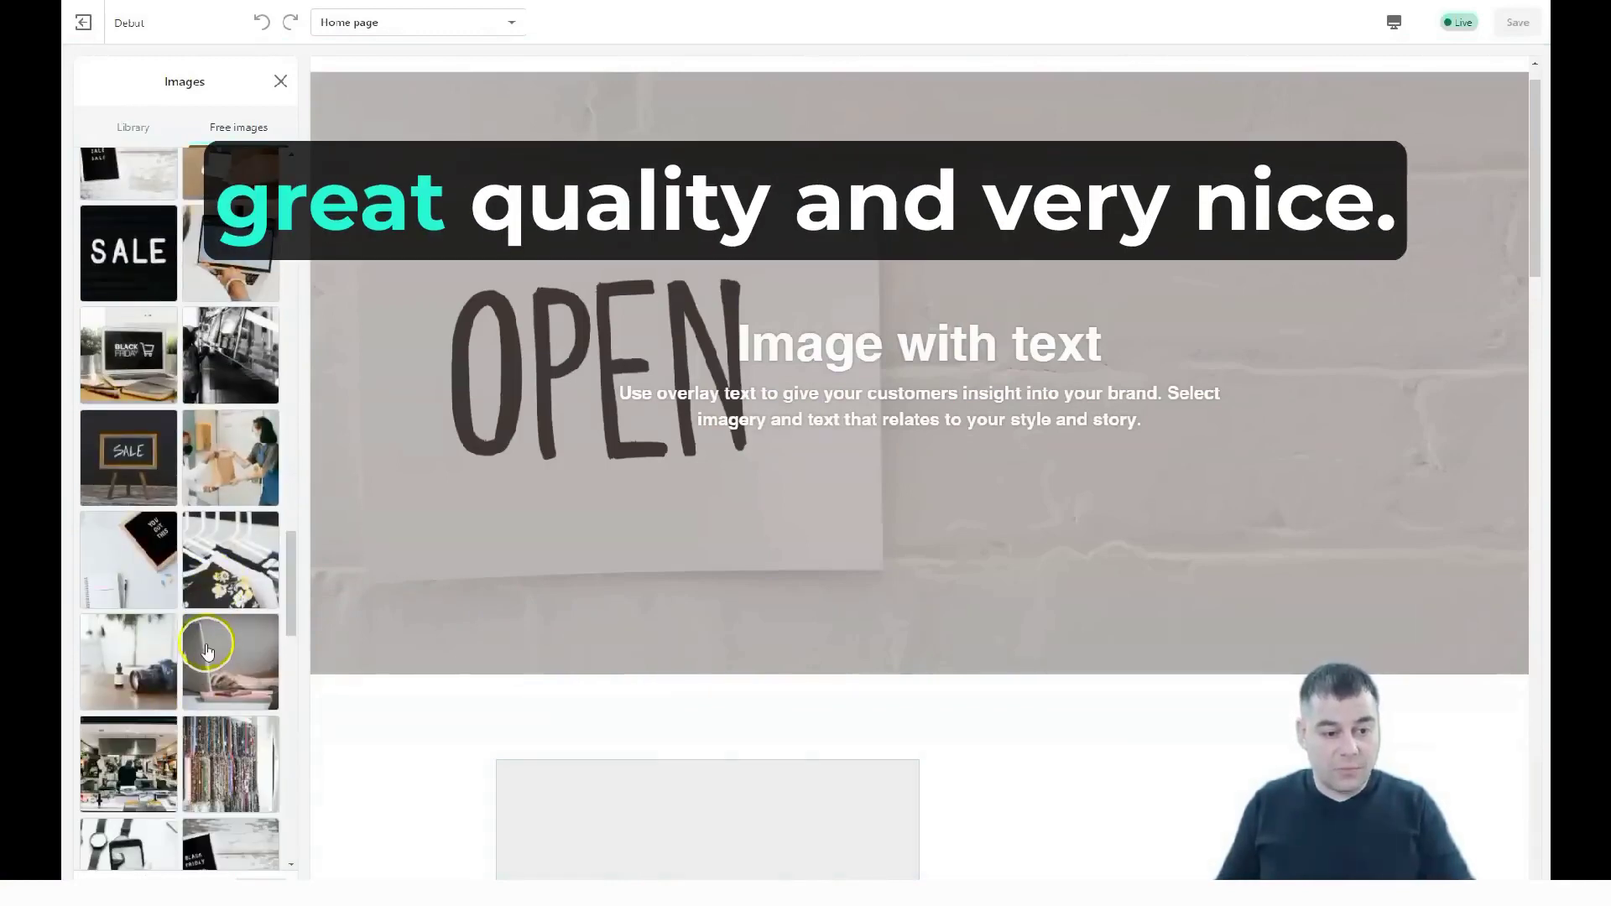
pyautogui.scroll(-5, 210, 648)
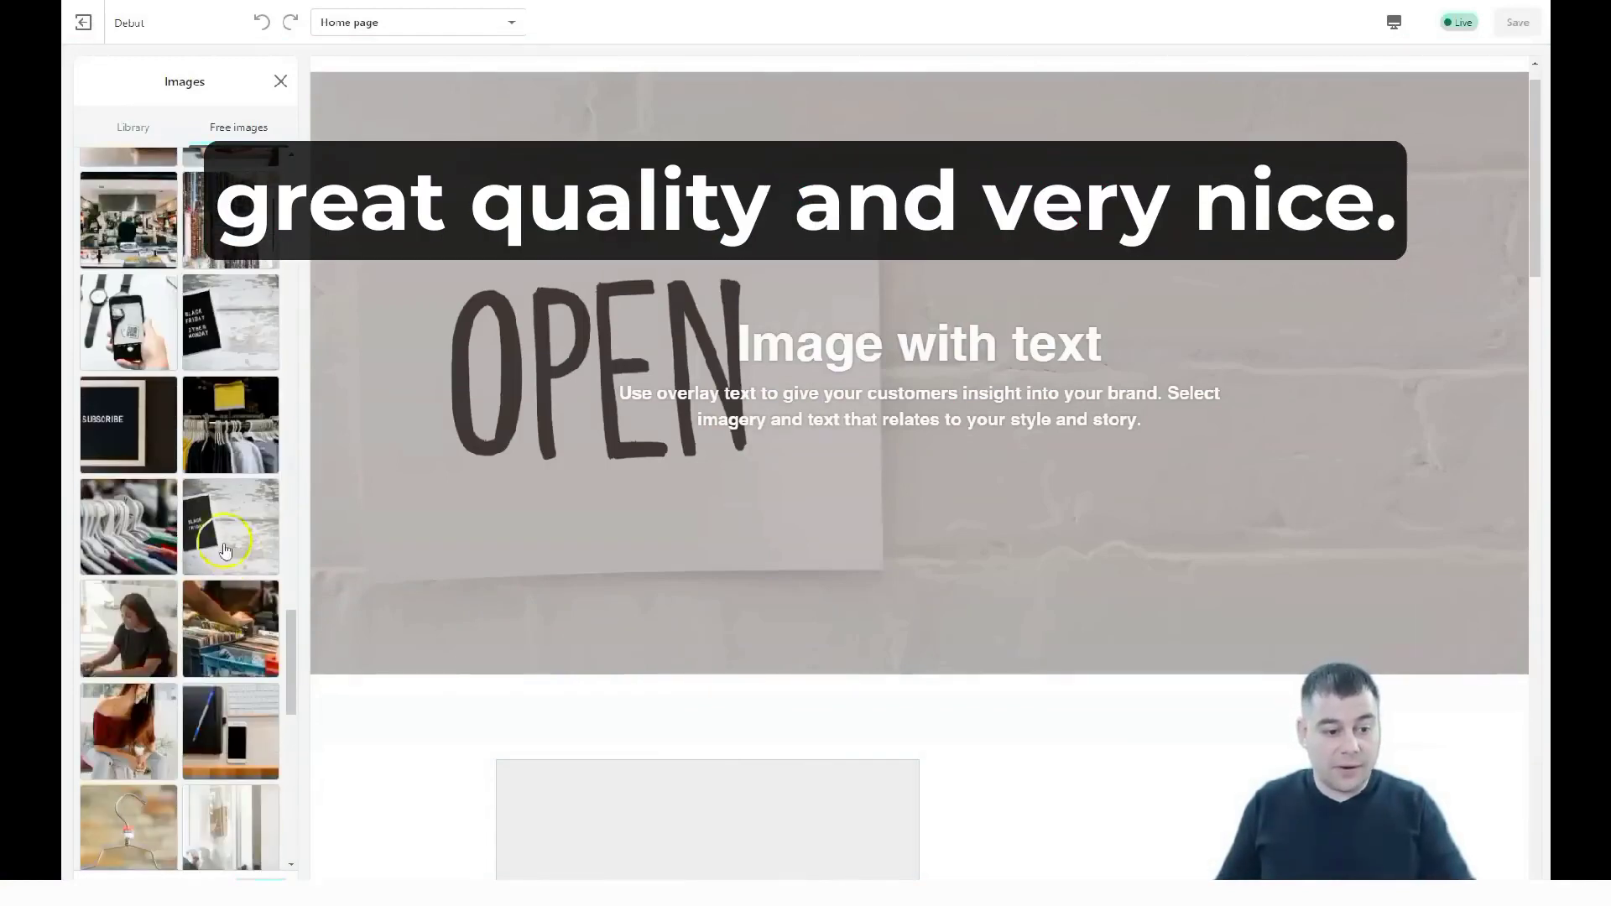
pyautogui.click(281, 80)
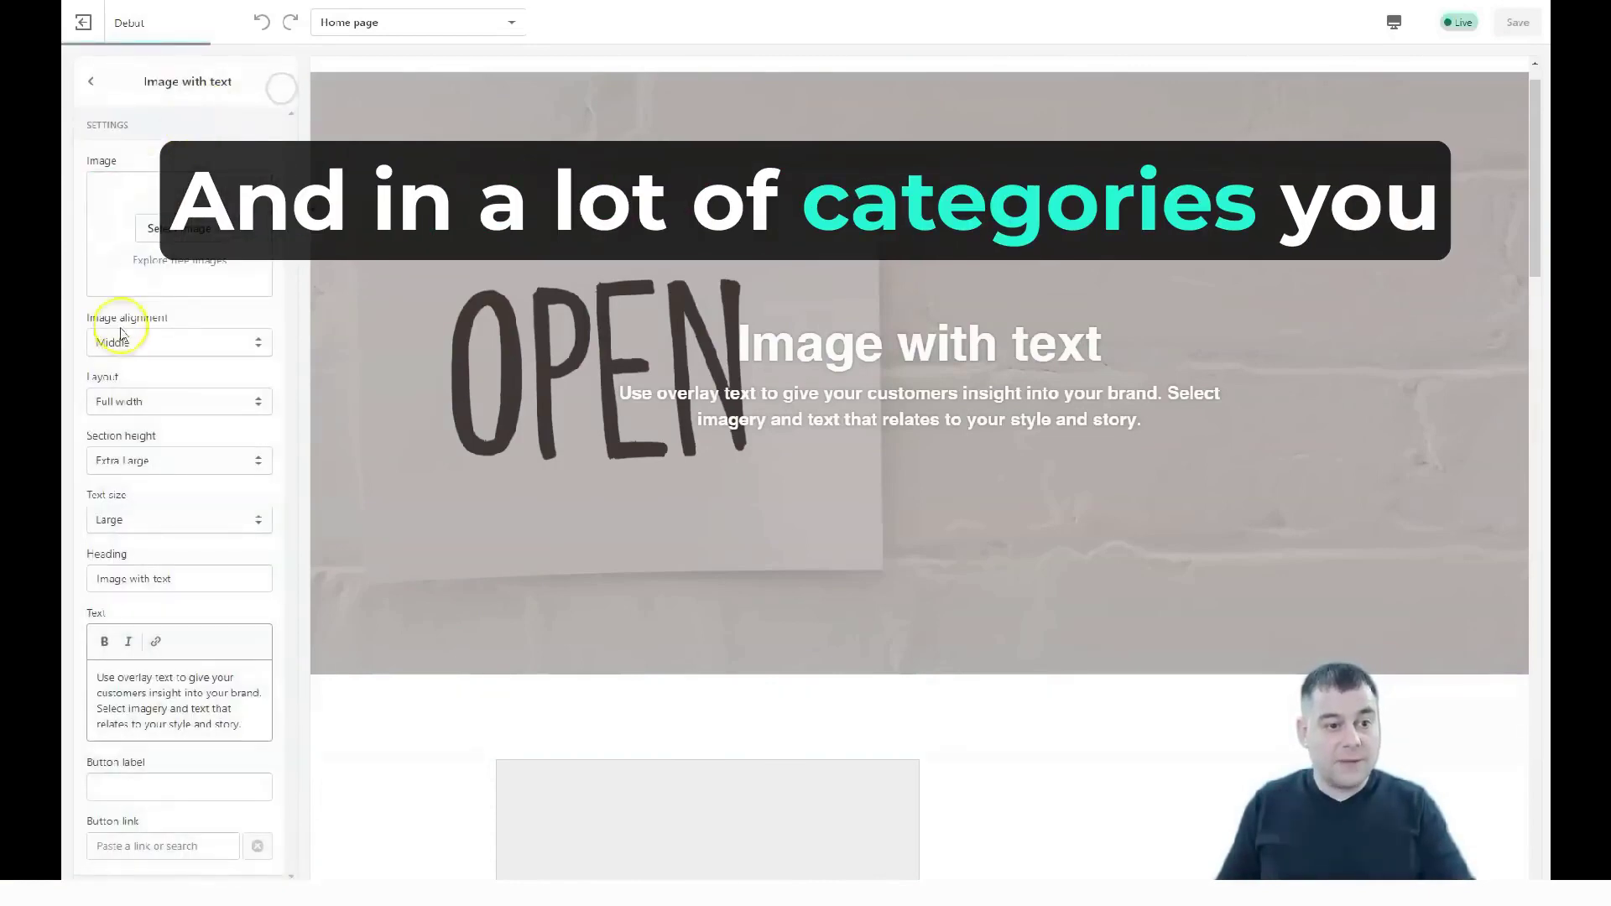
pyautogui.click(172, 261)
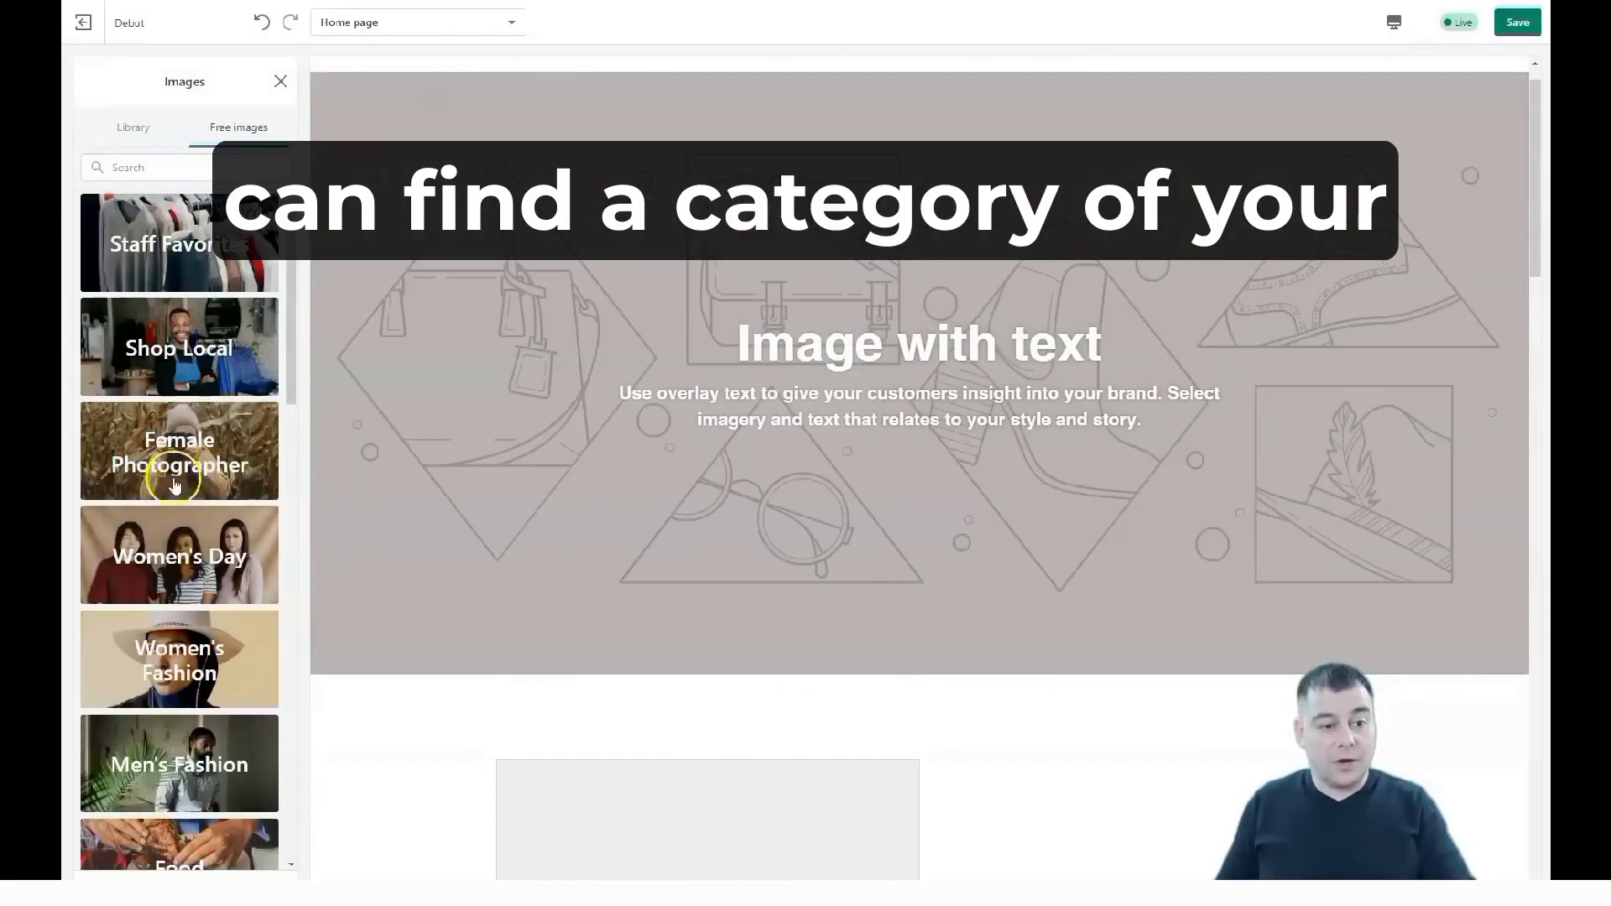
pyautogui.scroll(-10, 174, 485)
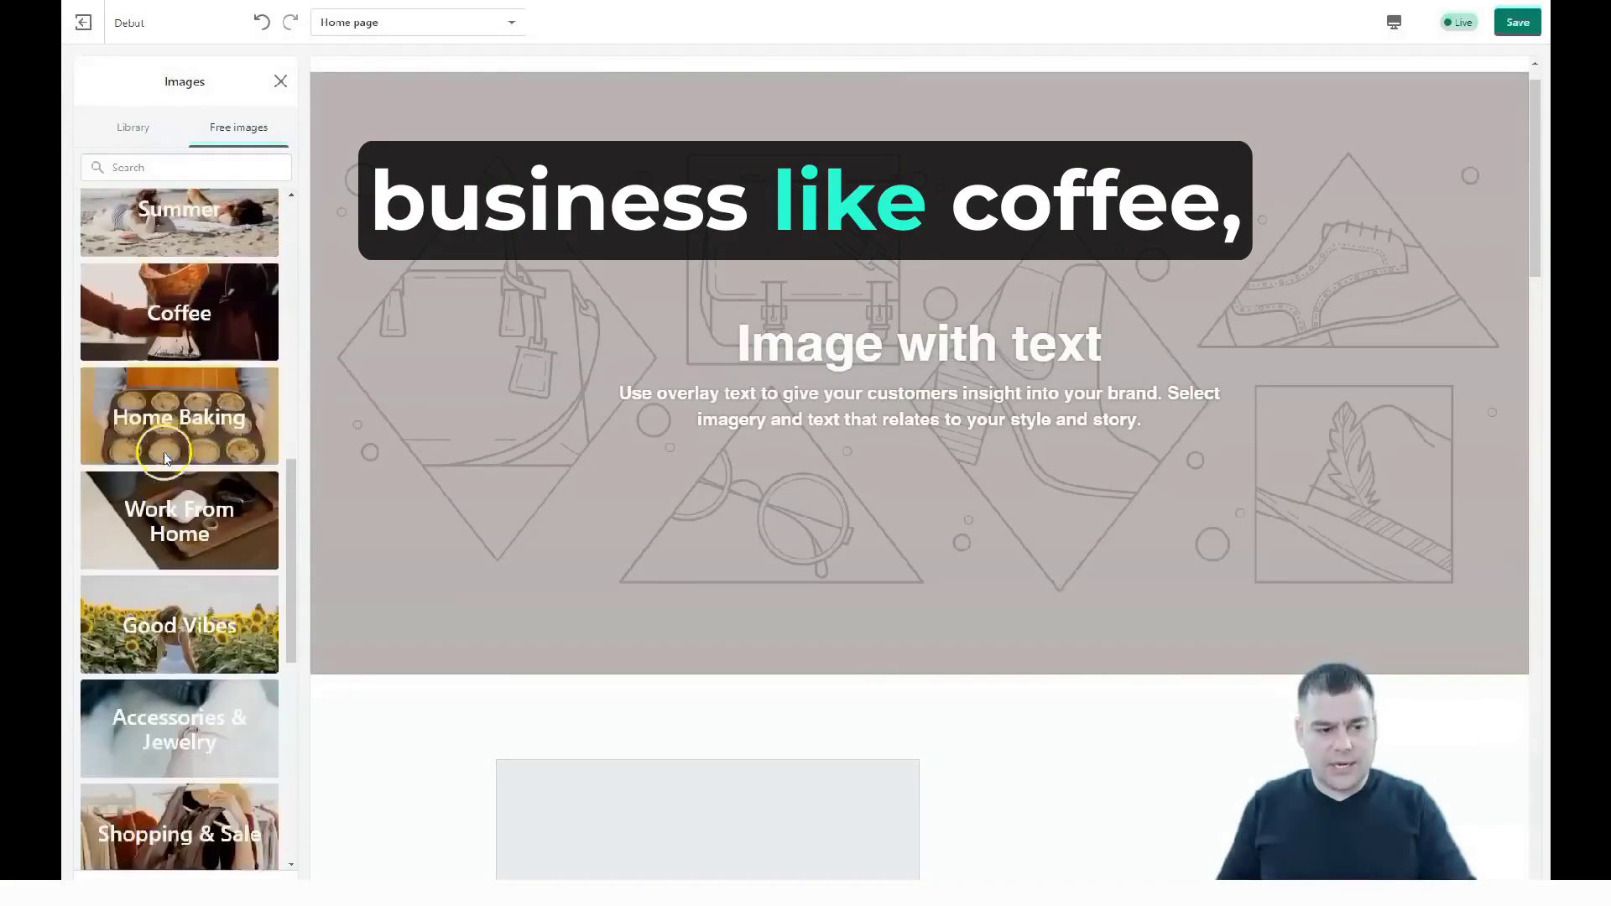
pyautogui.scroll(-8, 165, 458)
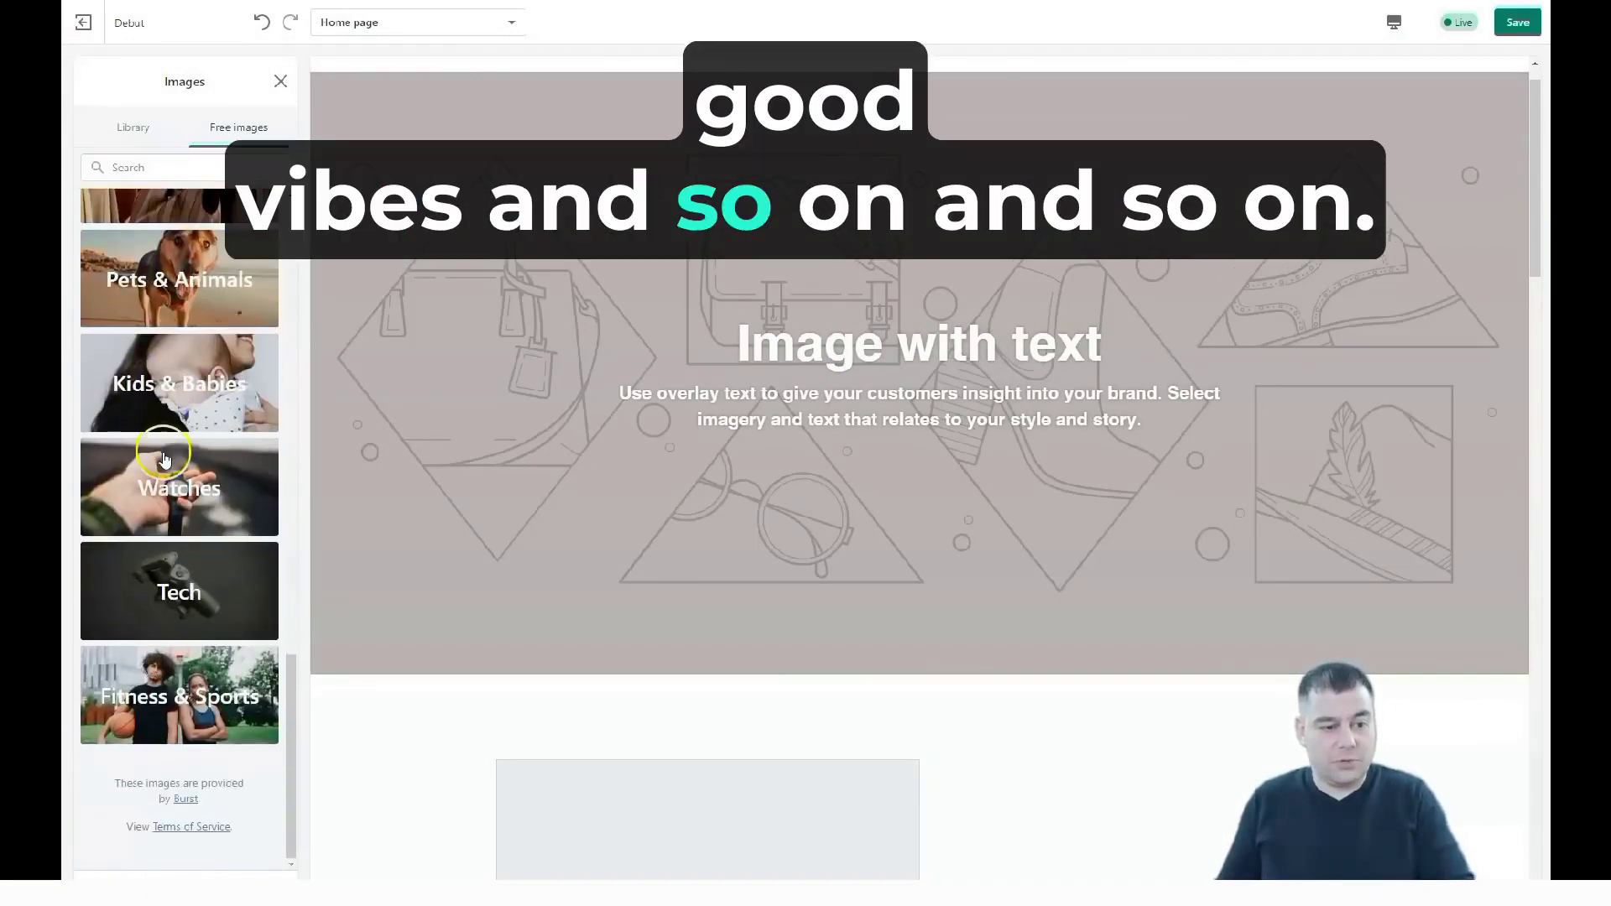
pyautogui.scroll(1, 192, 429)
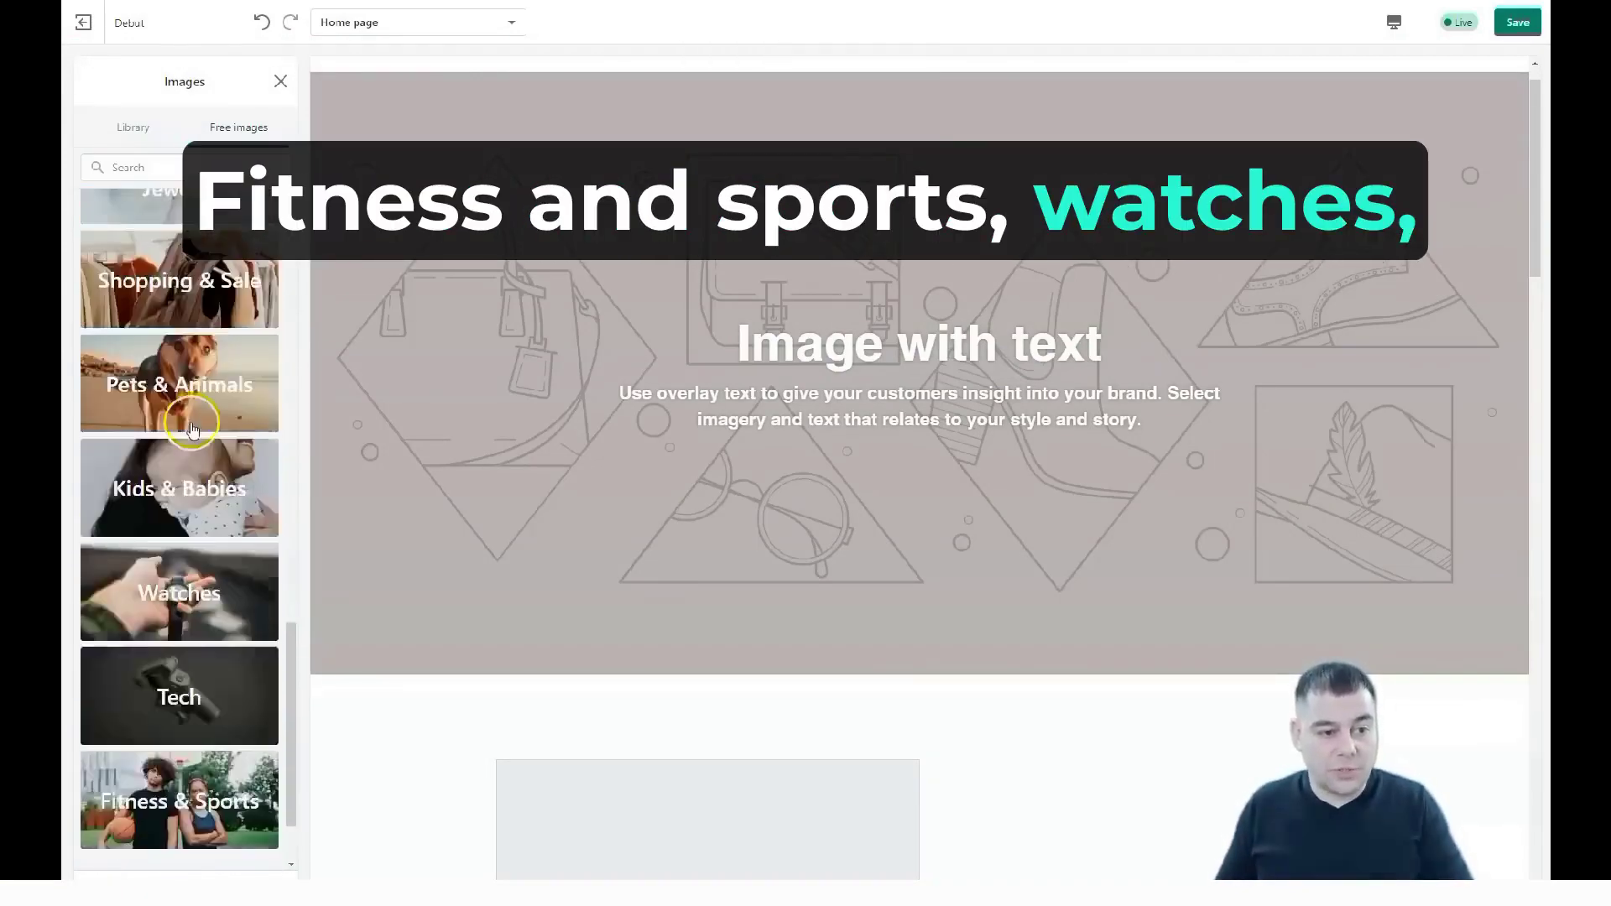
pyautogui.scroll(17, 192, 429)
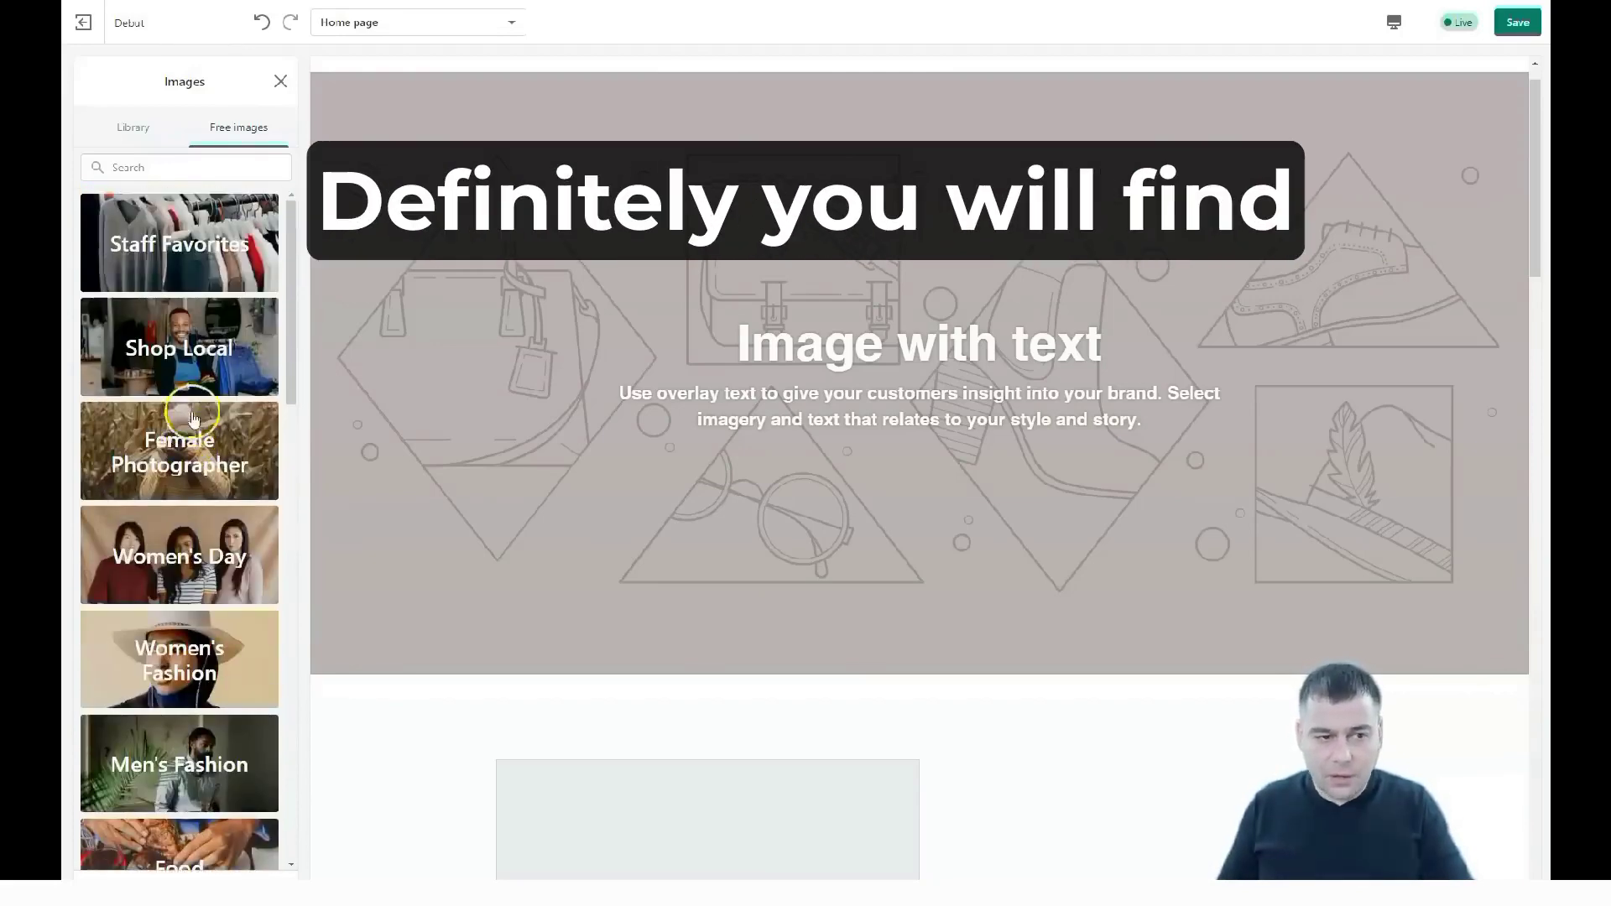
pyautogui.click(280, 82)
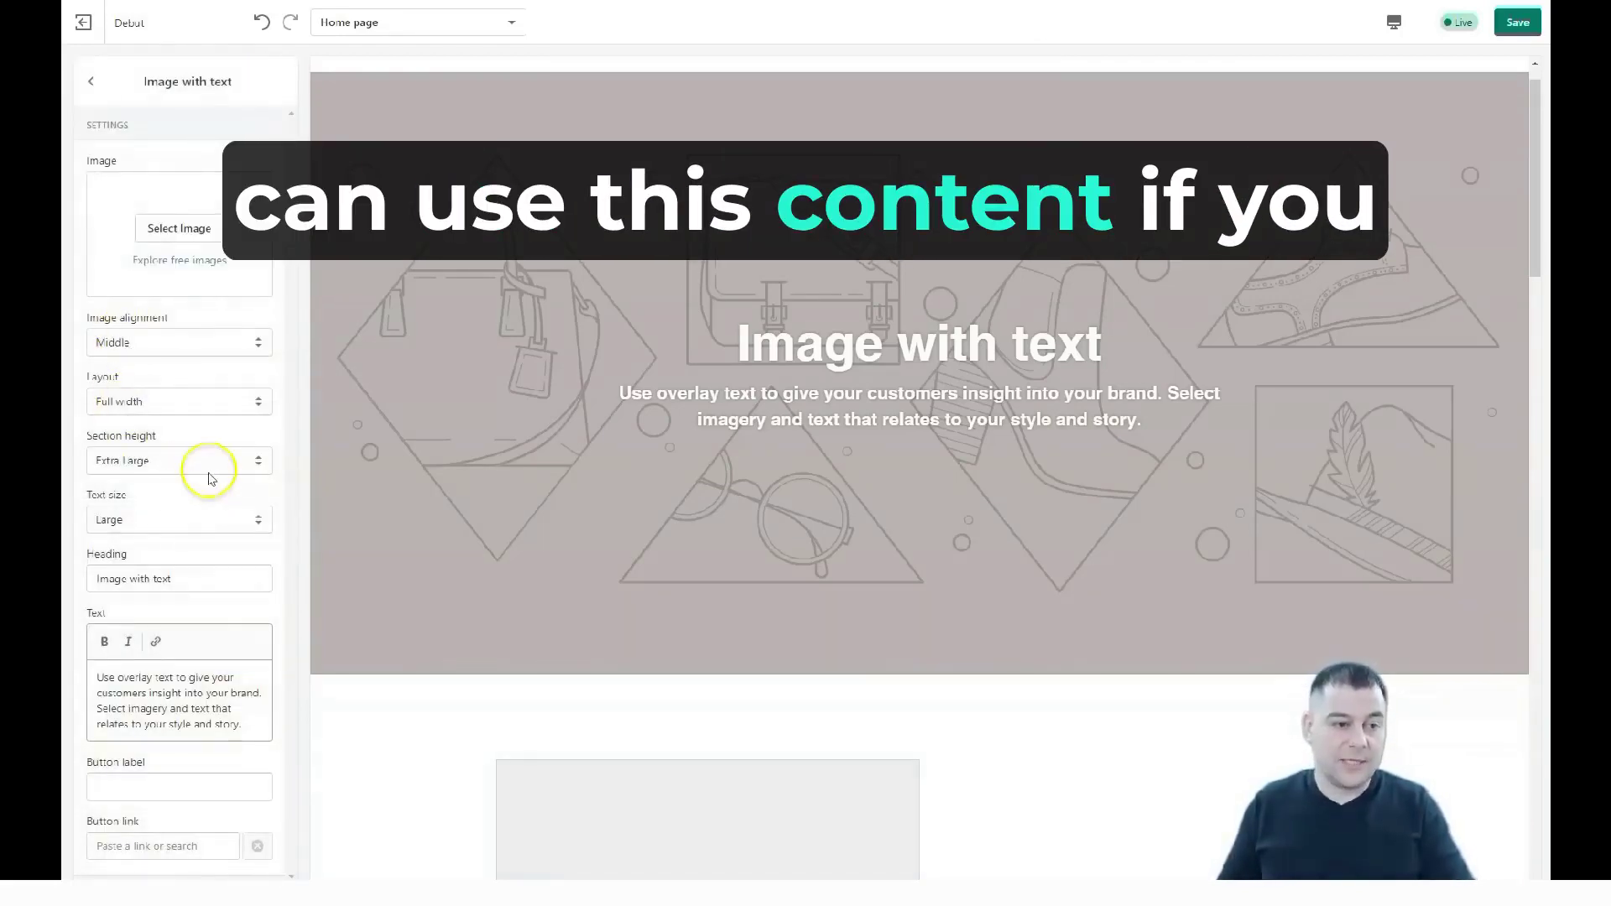
# Step: Delete the Testimonials section, leaving Gallery as the last home page section
pyautogui.click(92, 81)
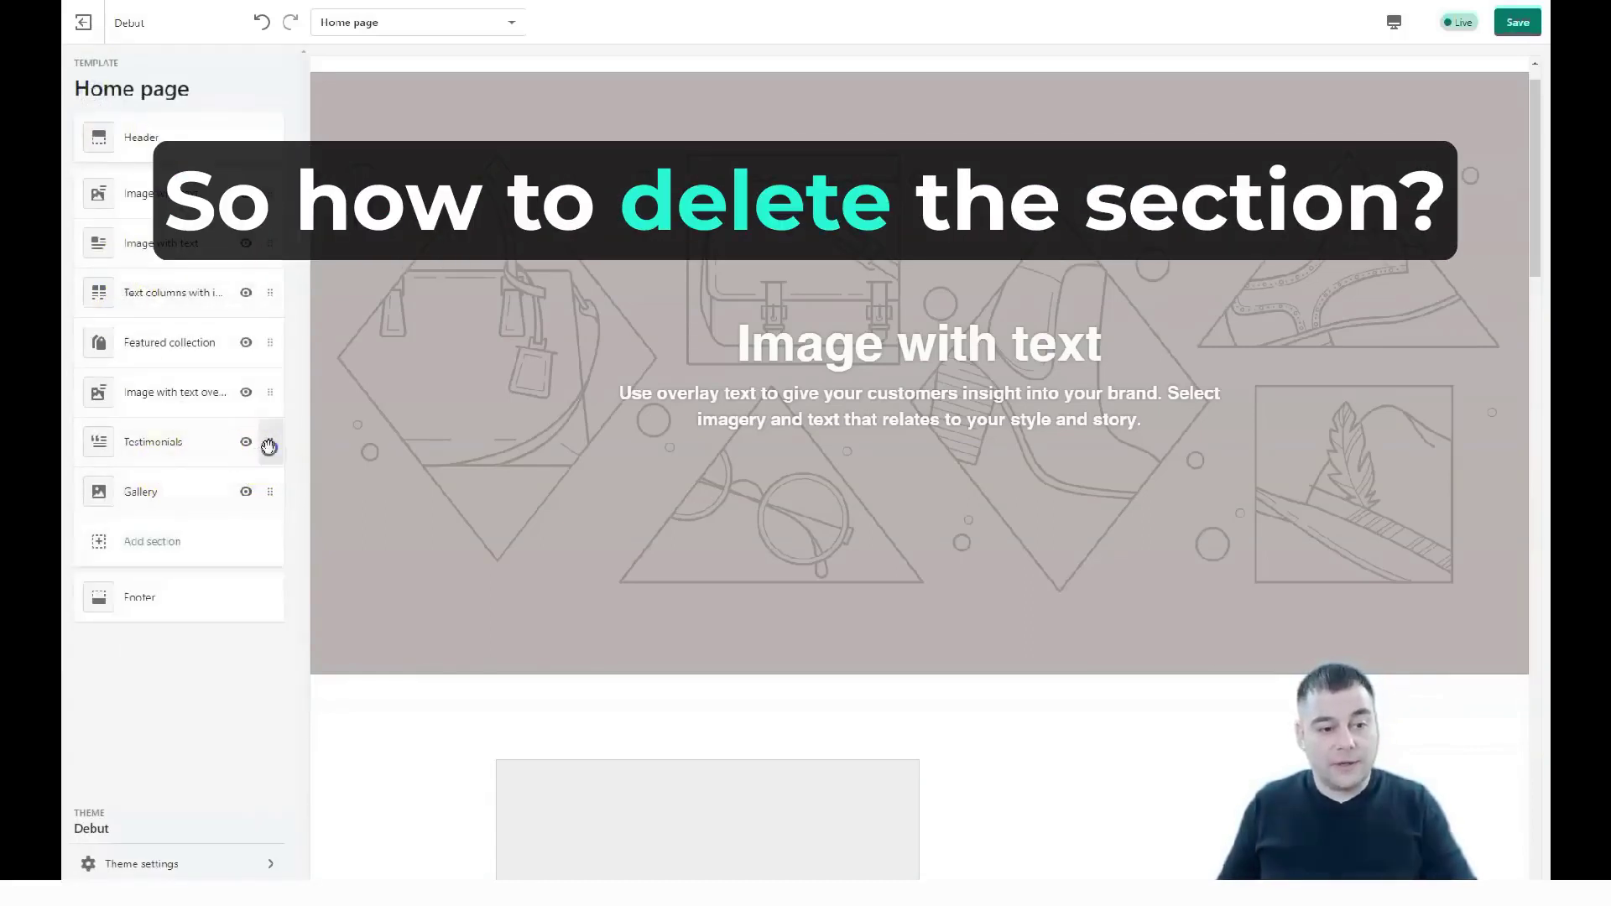
pyautogui.click(195, 442)
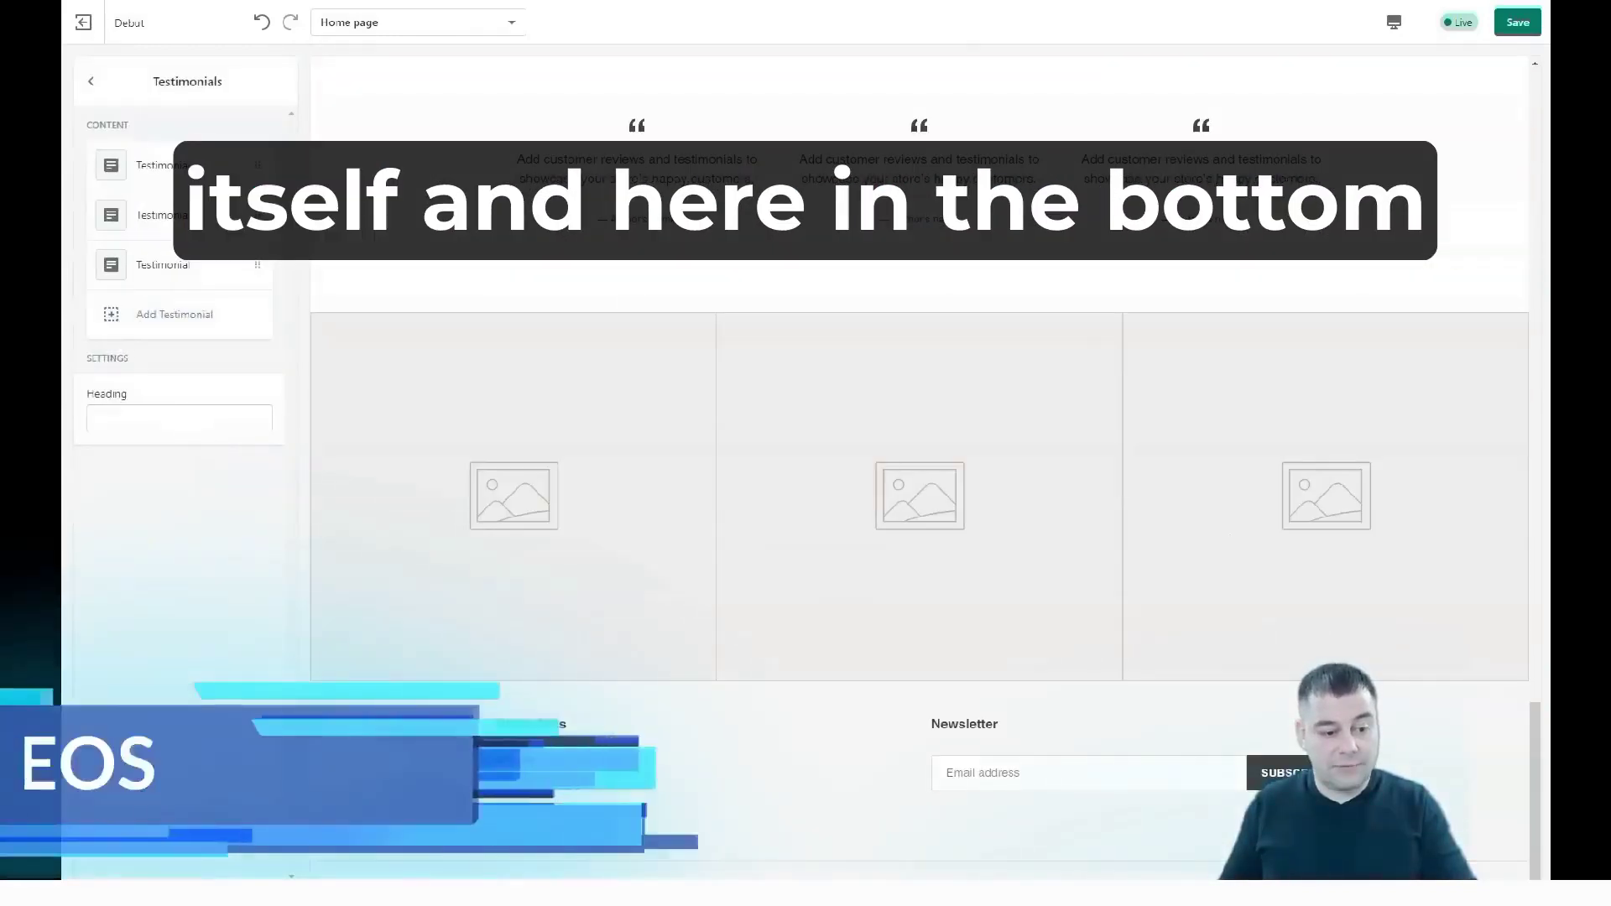
pyautogui.click(179, 865)
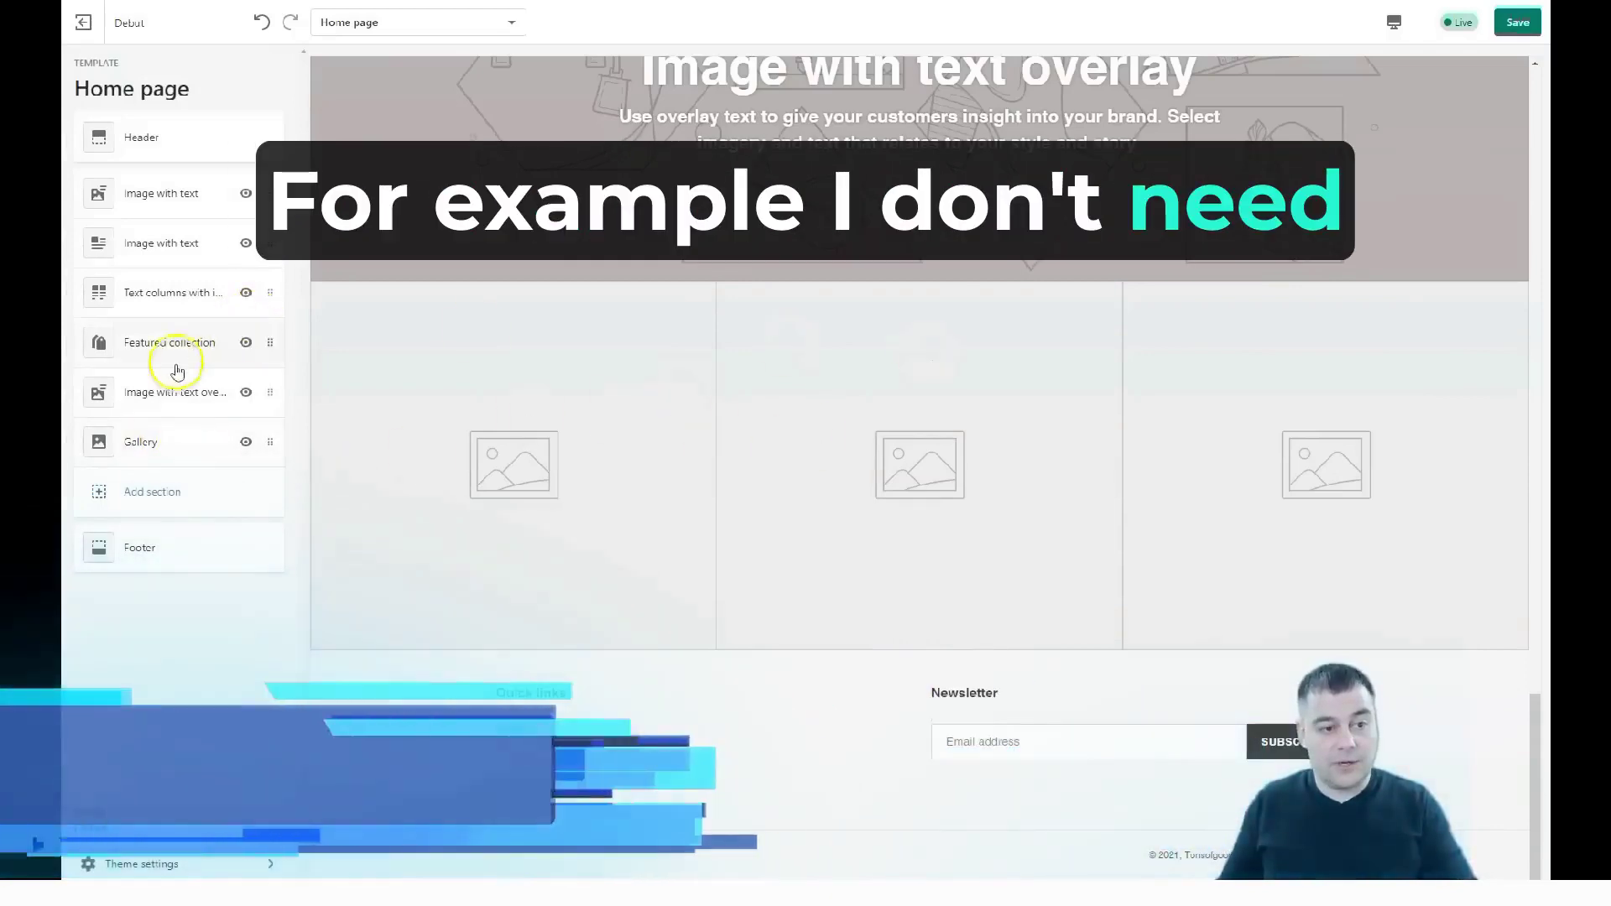
# Step: Scroll through the Add section list of section types, then exit the theme editor
pyautogui.click(134, 490)
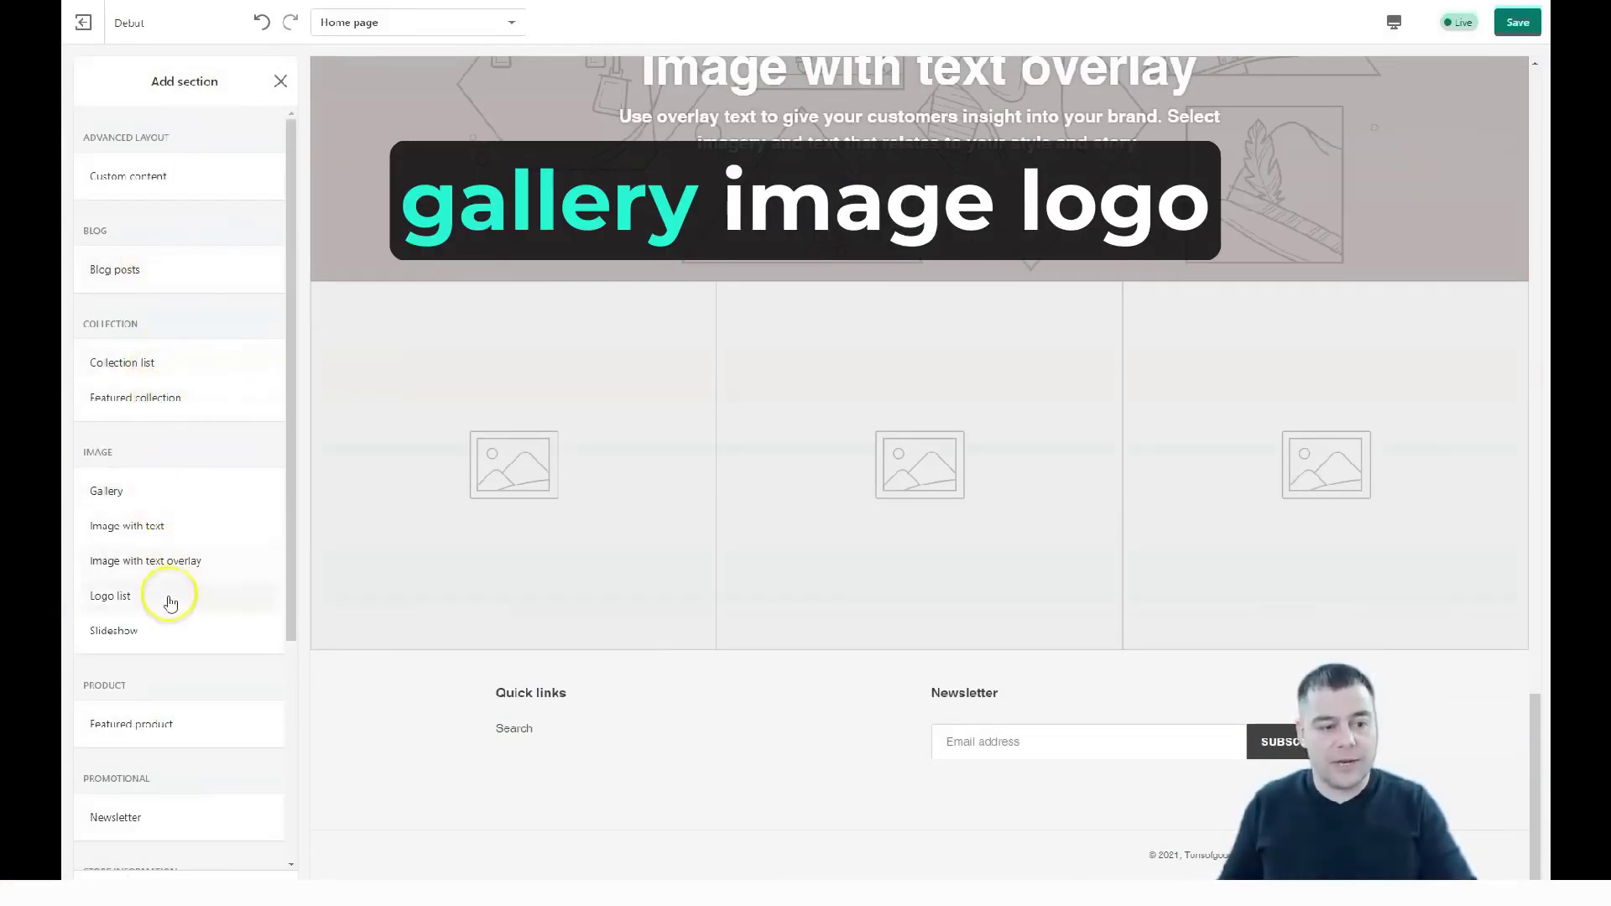
pyautogui.scroll(-4, 205, 651)
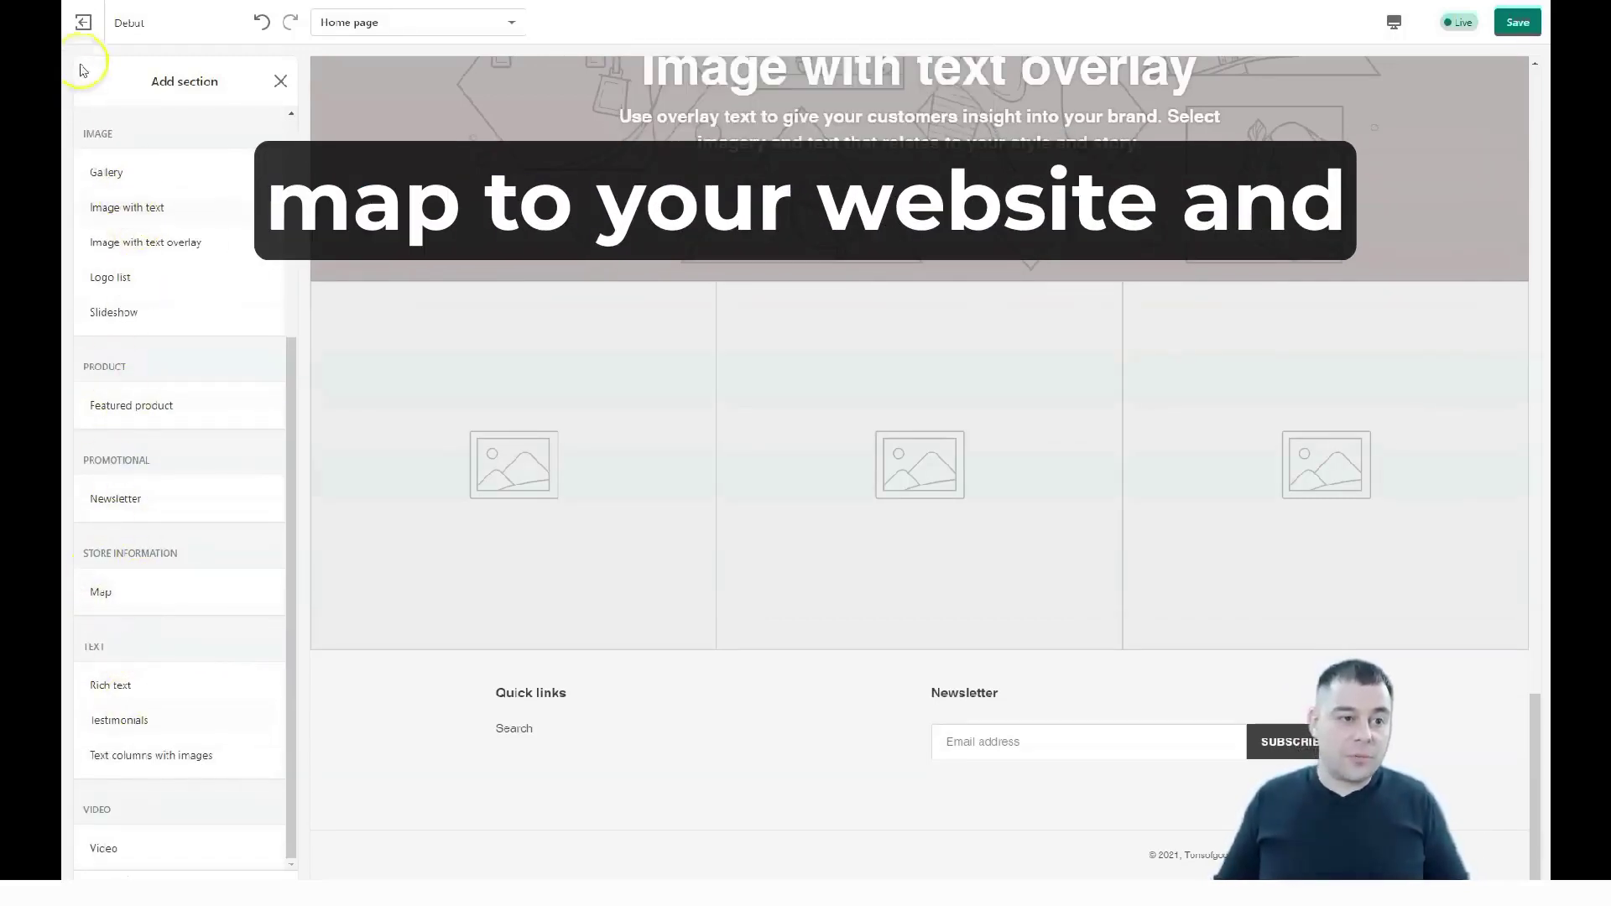
pyautogui.click(84, 23)
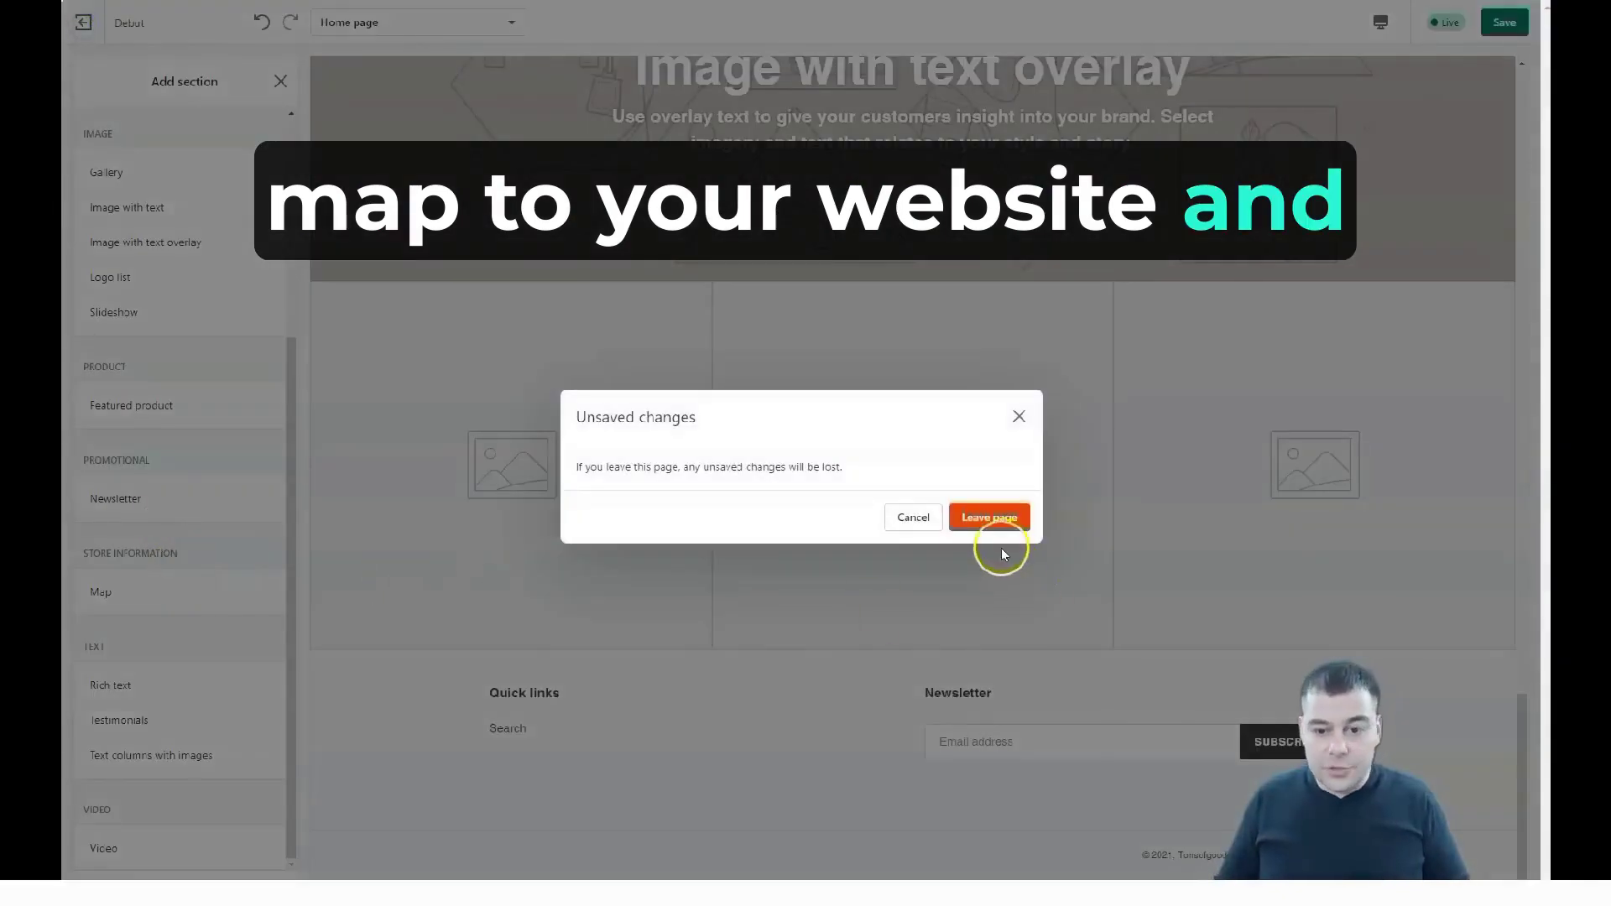
# Step: Leave the Debut editor without saving and go to the Products page
pyautogui.click(991, 516)
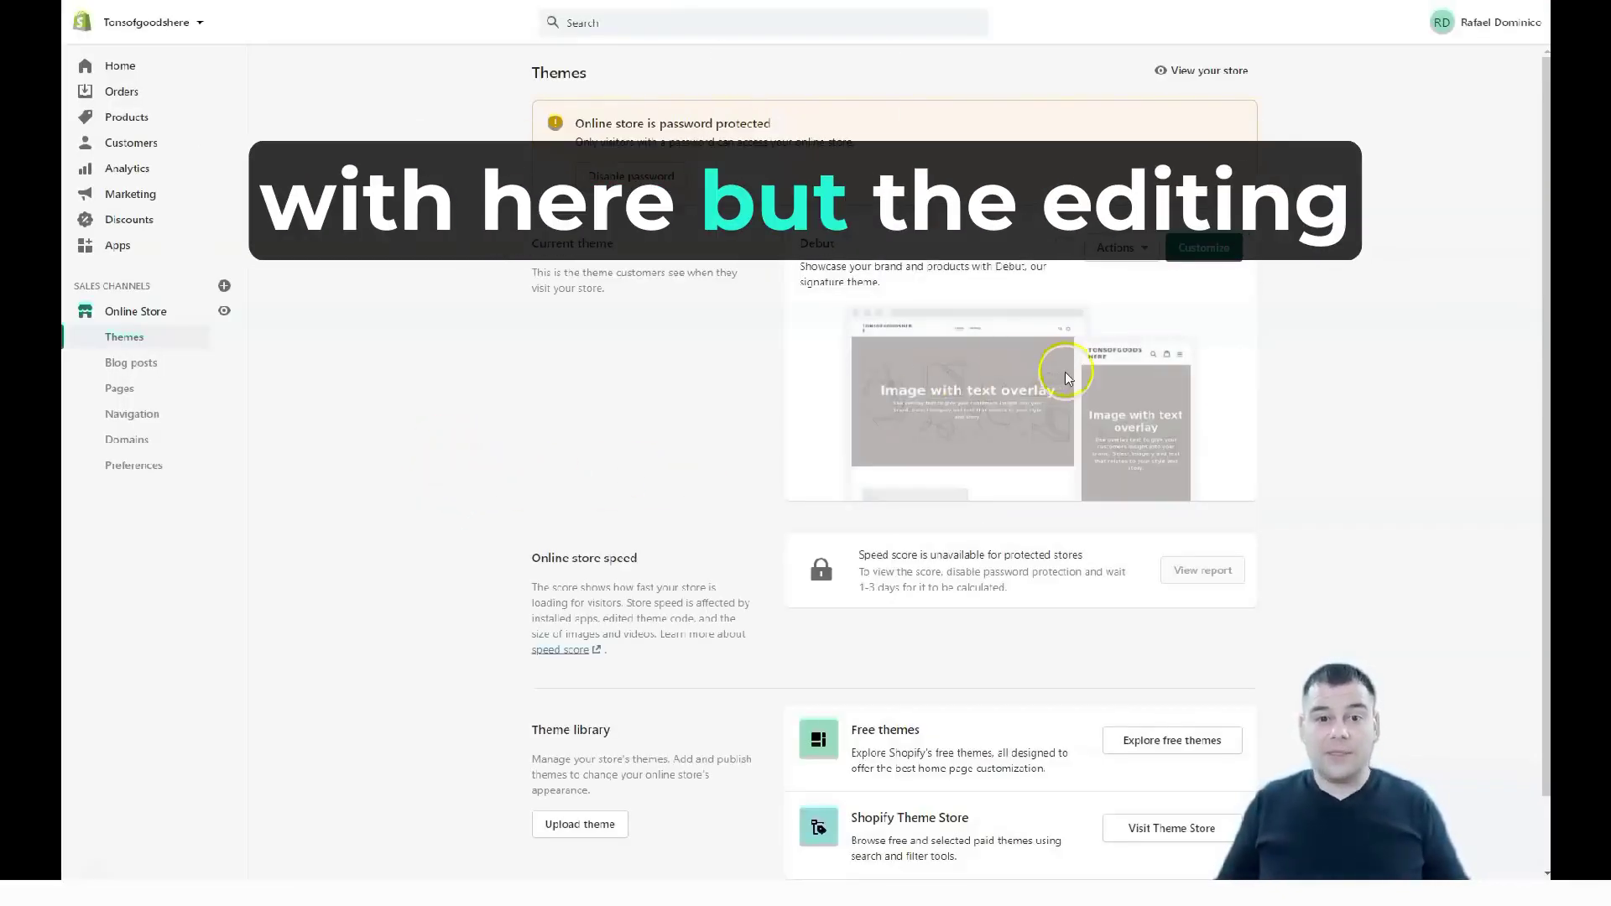
pyautogui.click(101, 118)
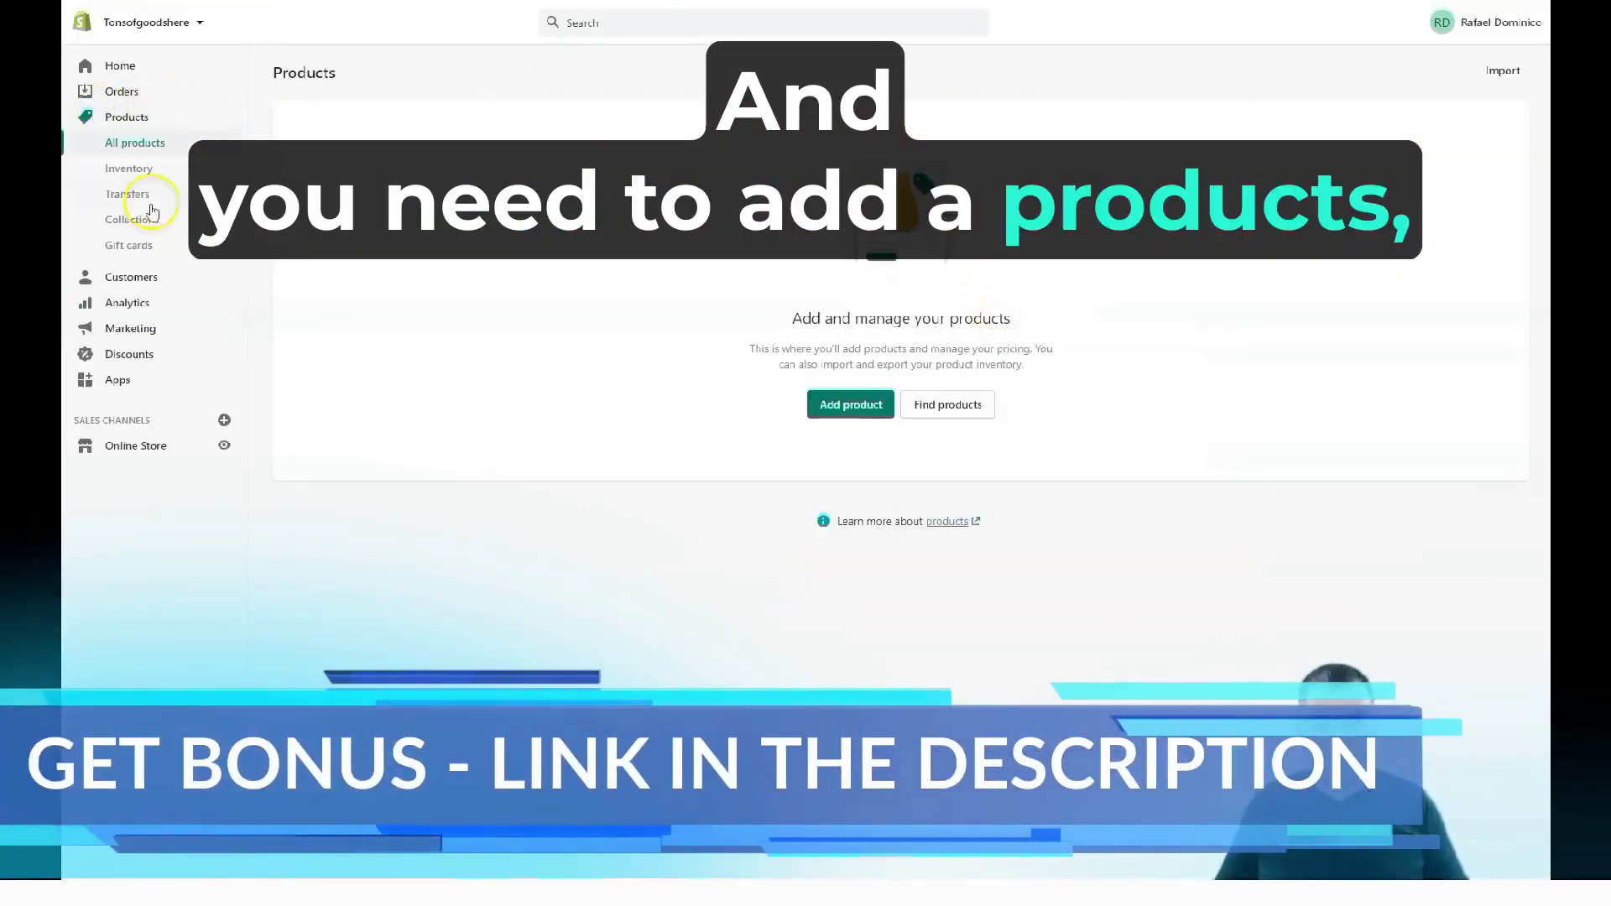
# Step: Start a new product and scroll its empty form down to the Pricing section
pyautogui.click(838, 411)
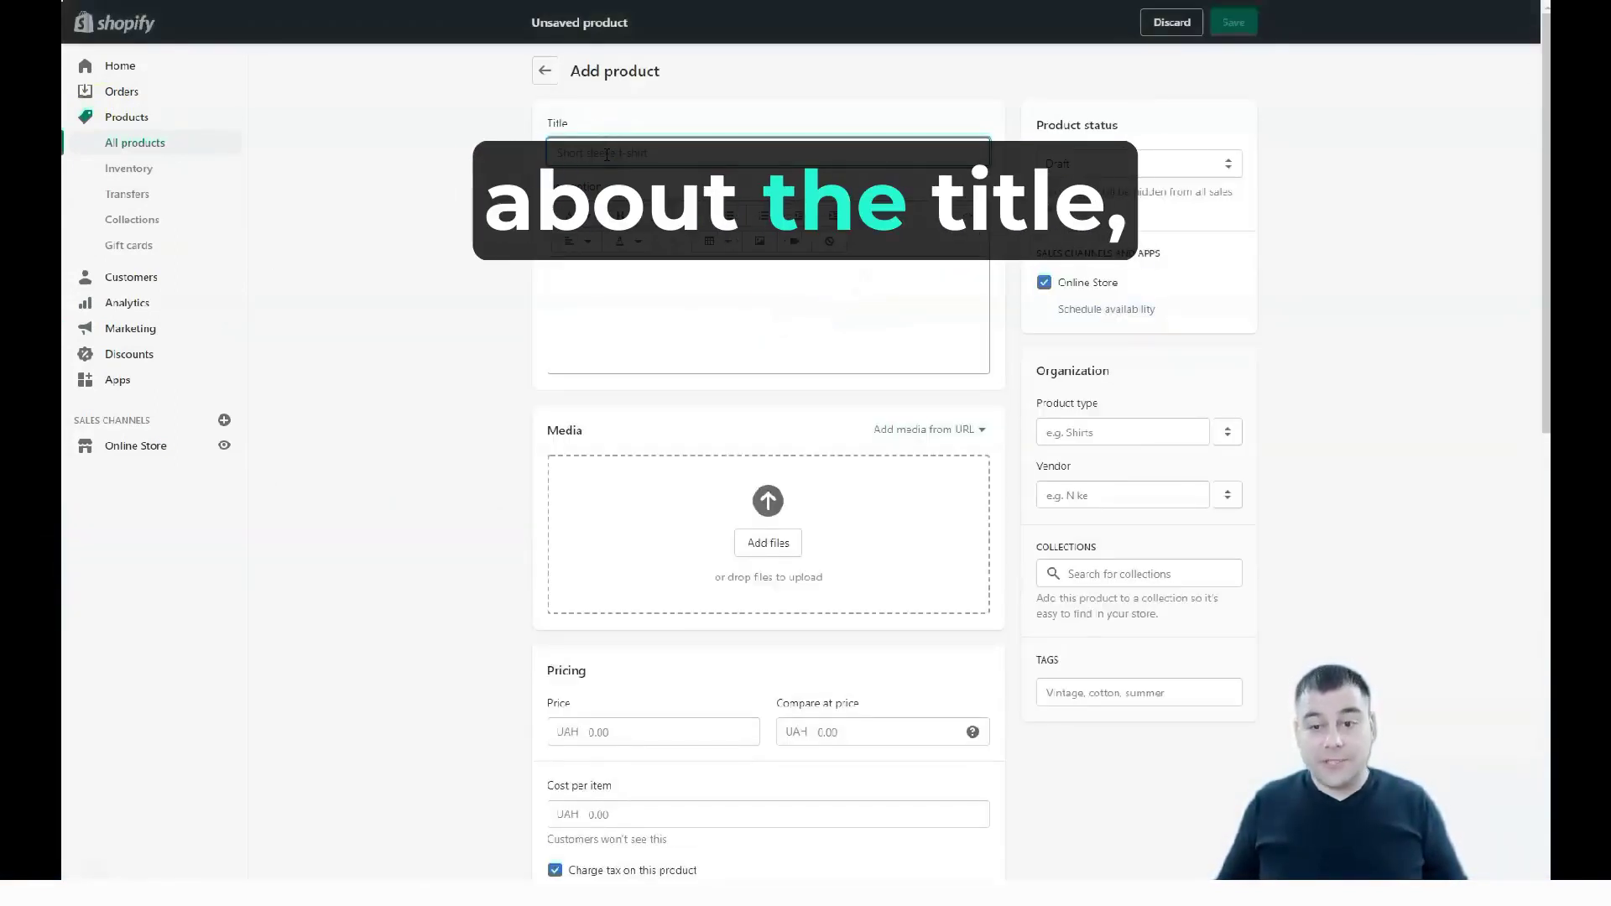
pyautogui.click(643, 302)
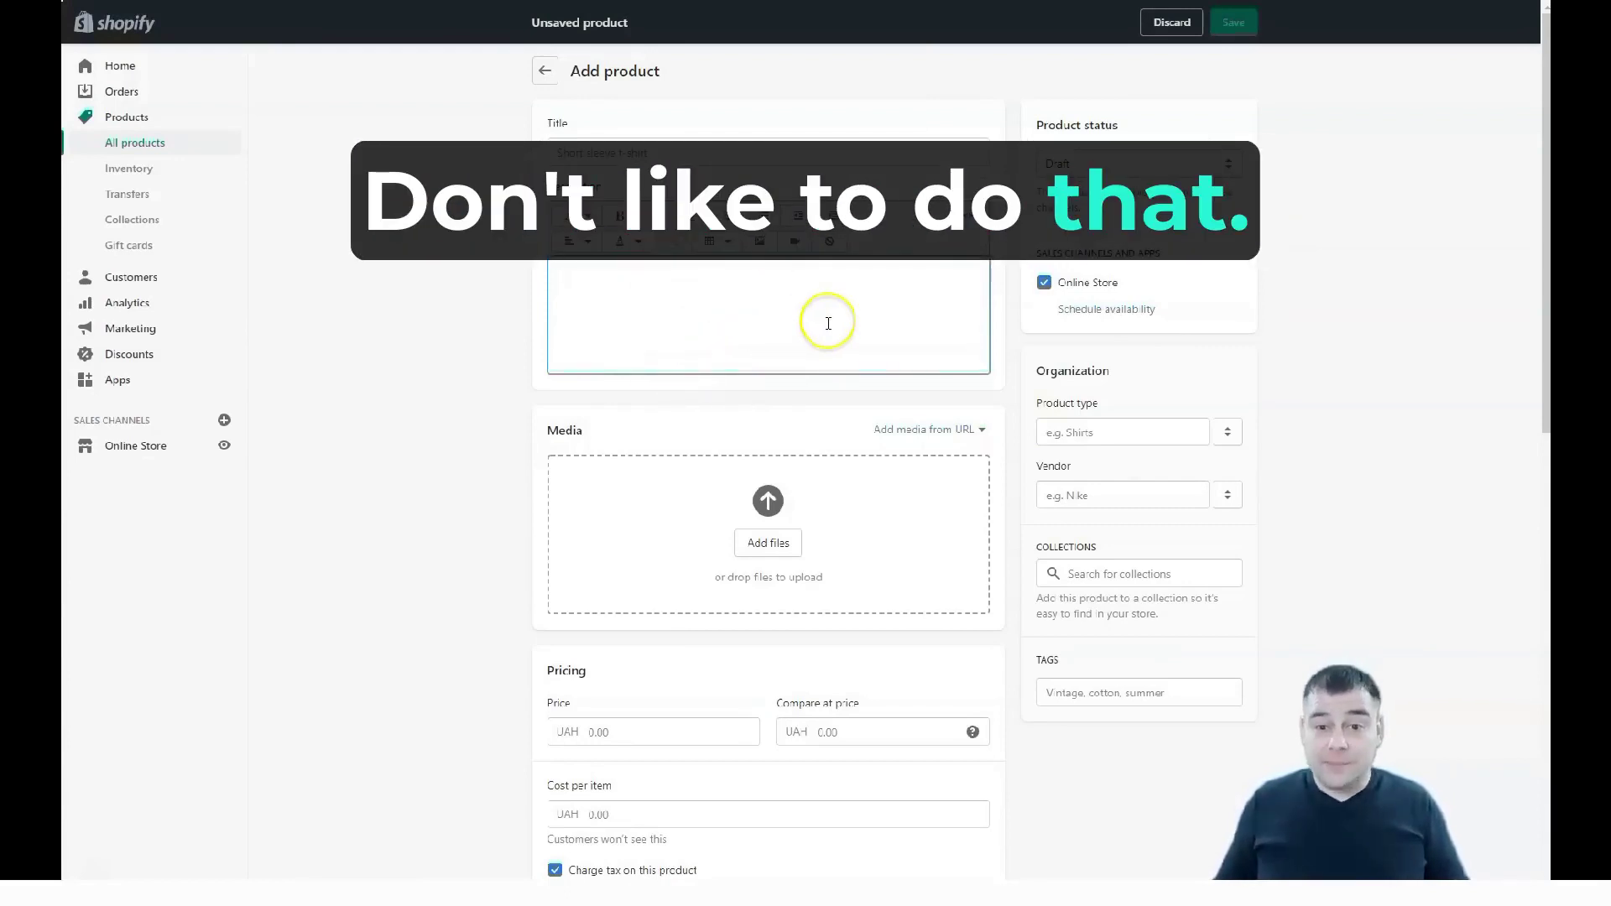
pyautogui.scroll(-4, 803, 489)
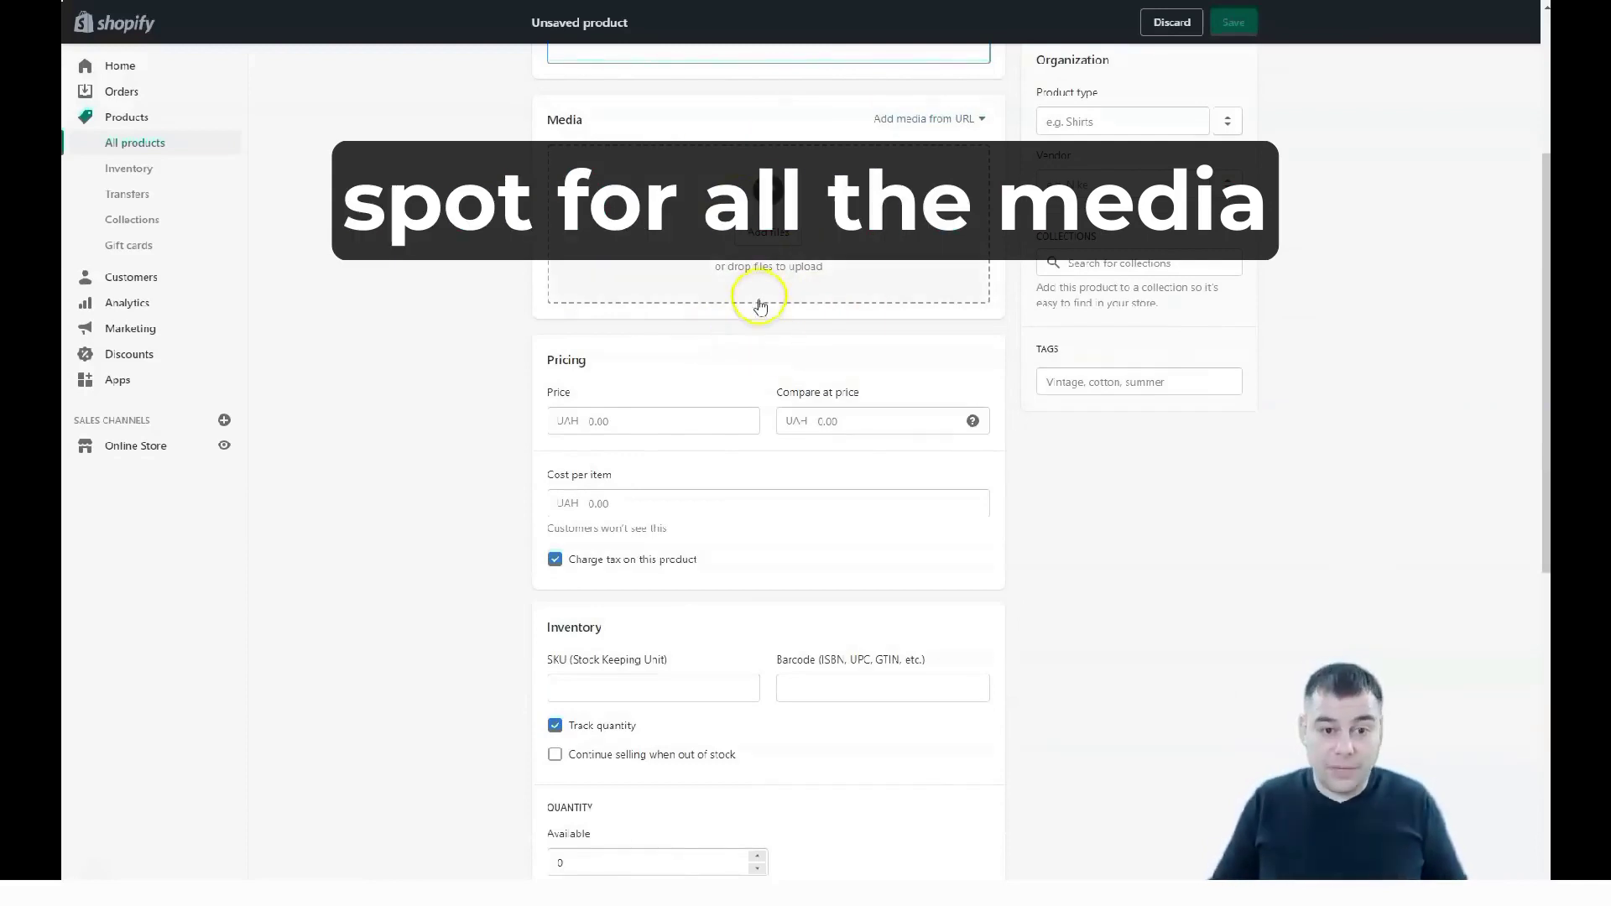
pyautogui.scroll(-3, 647, 385)
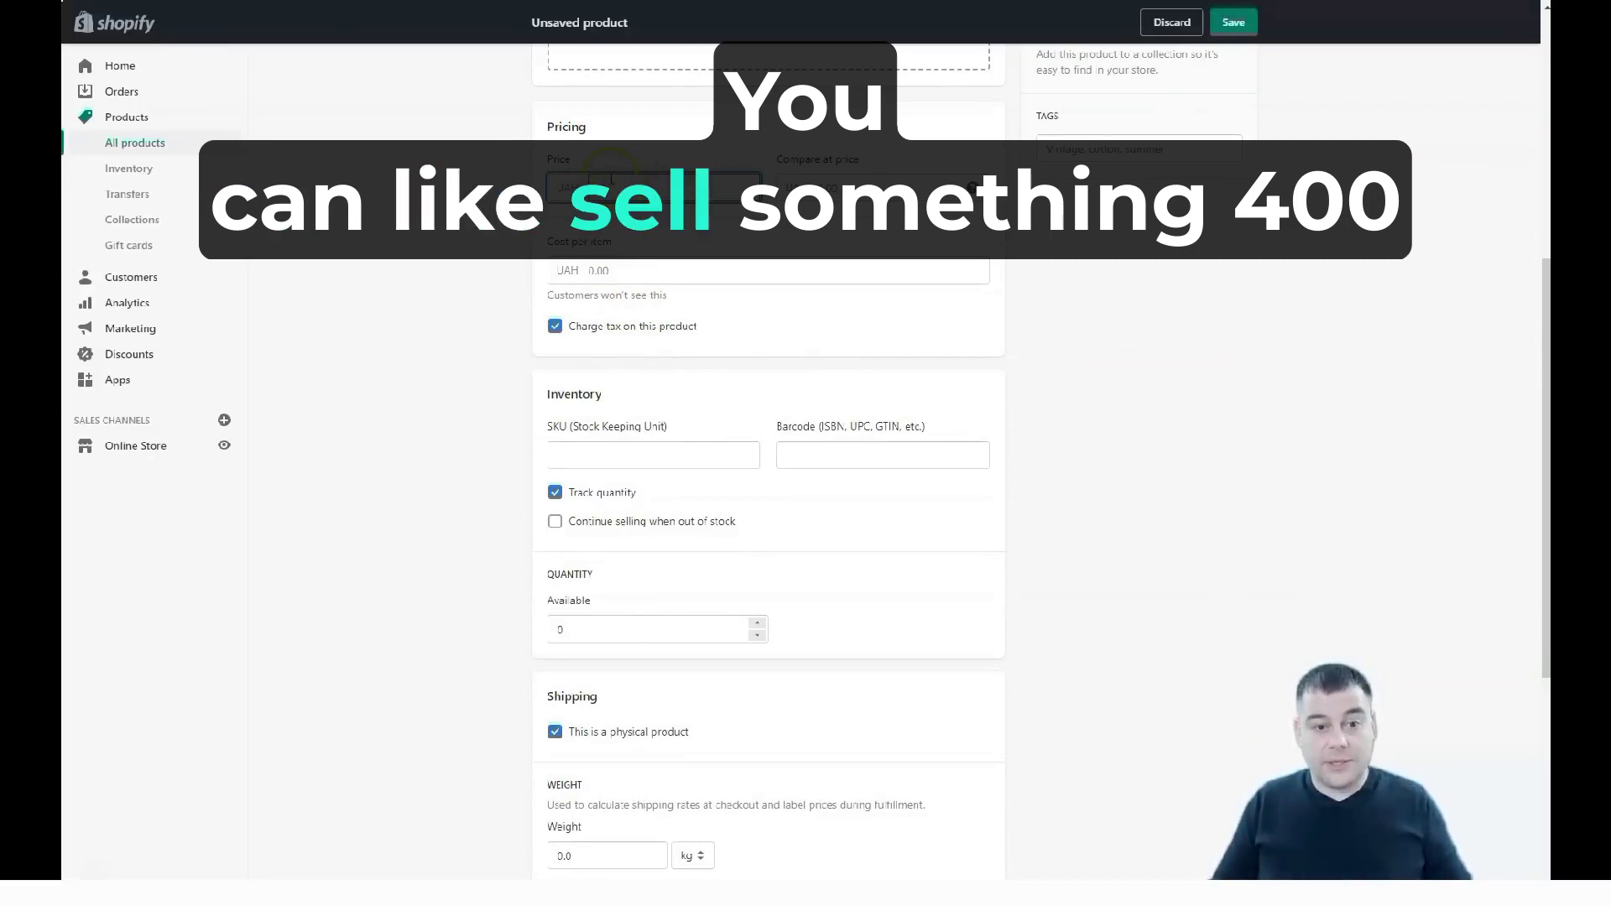
# Step: Enter 400 in the pricing fields and a 25 cost per item, showing 75% margin and 75.00 profit
pyautogui.write('400')
pyautogui.click(837, 186)
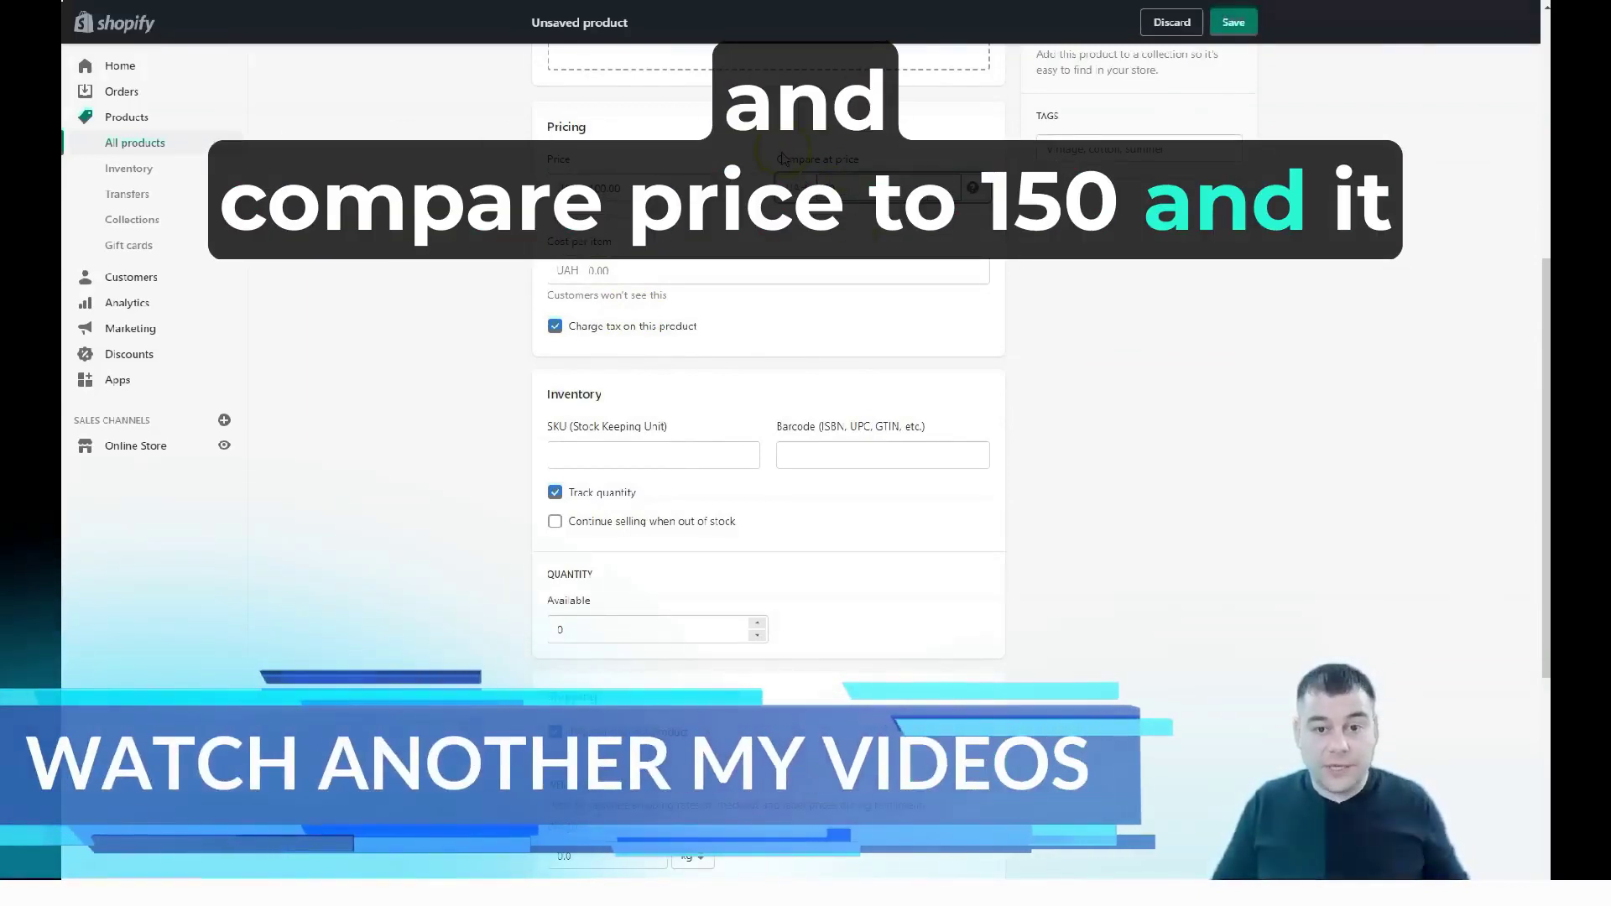
pyautogui.click(645, 268)
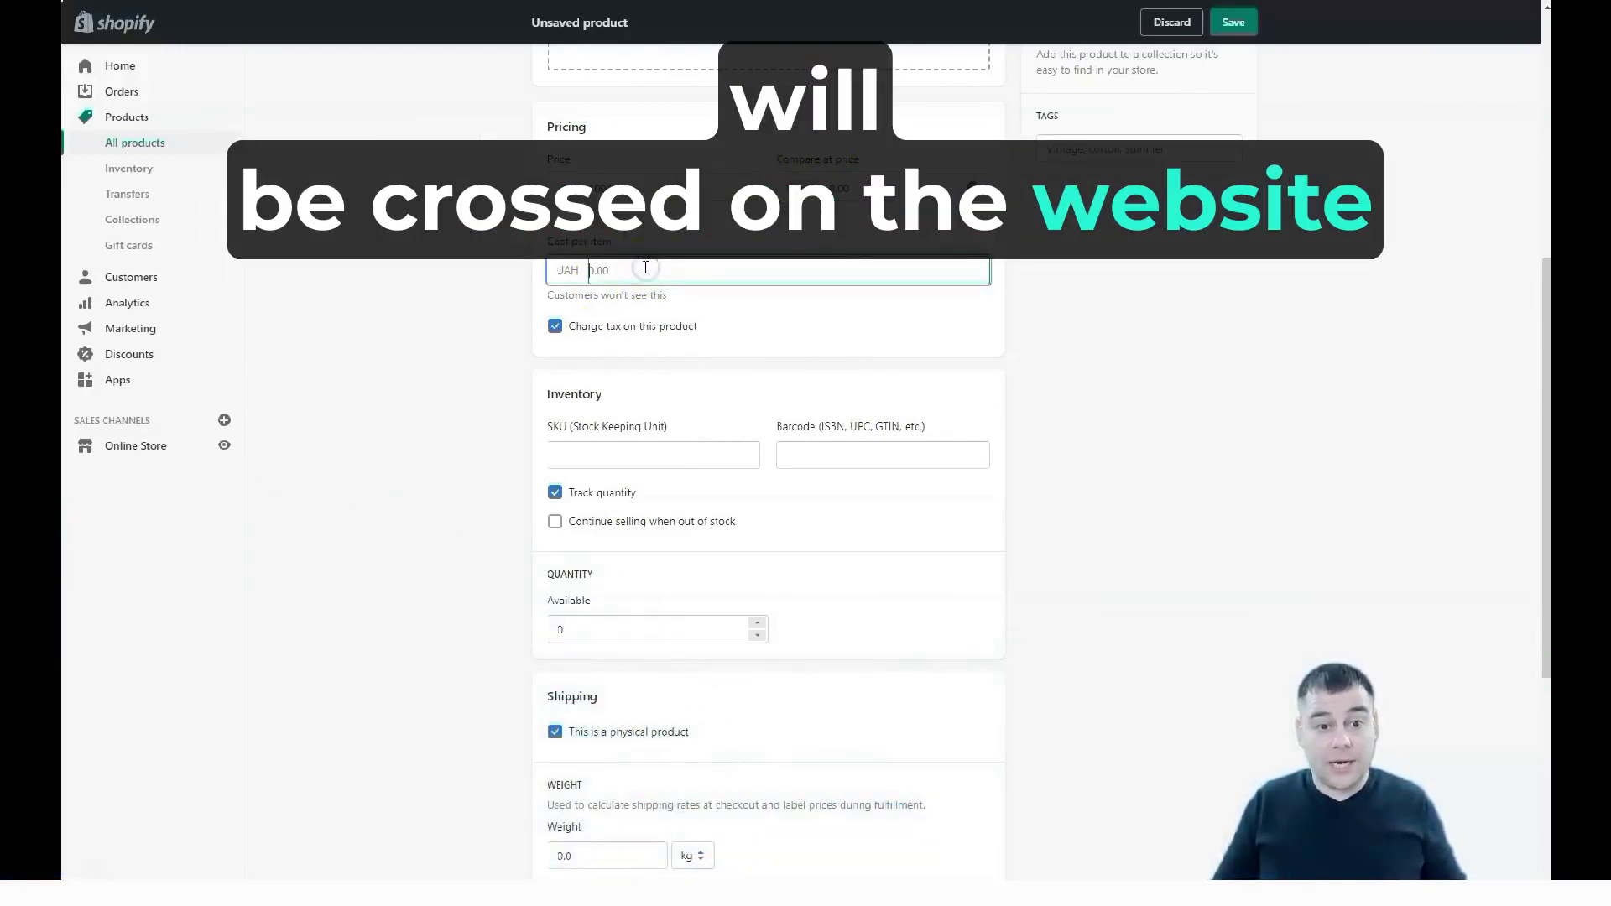
pyautogui.click(619, 278)
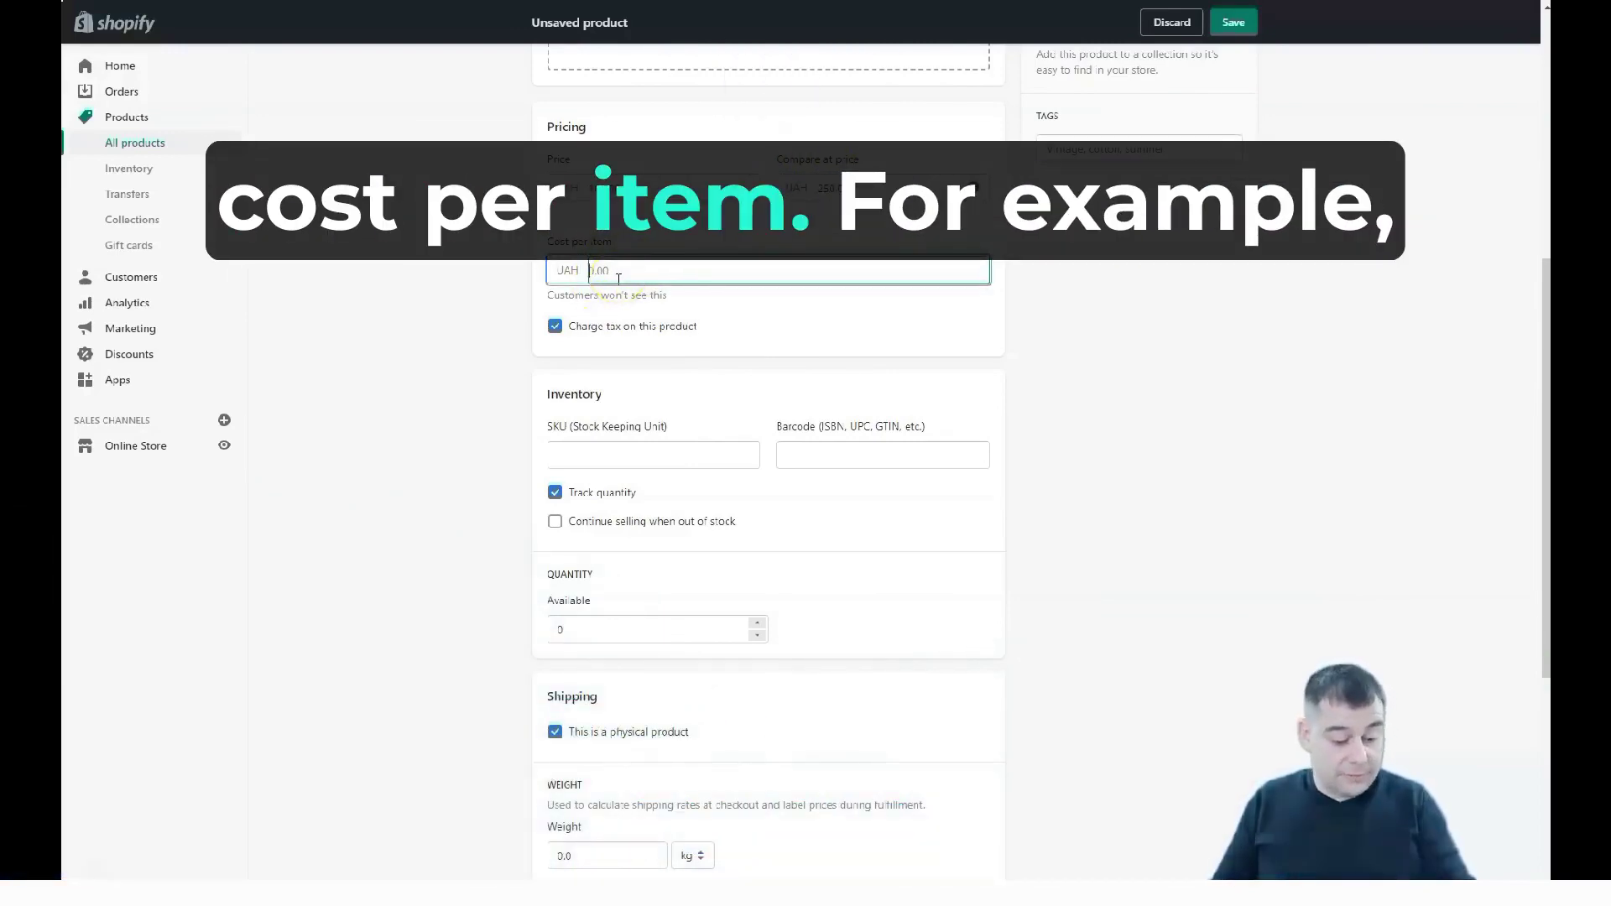
pyautogui.write('25')
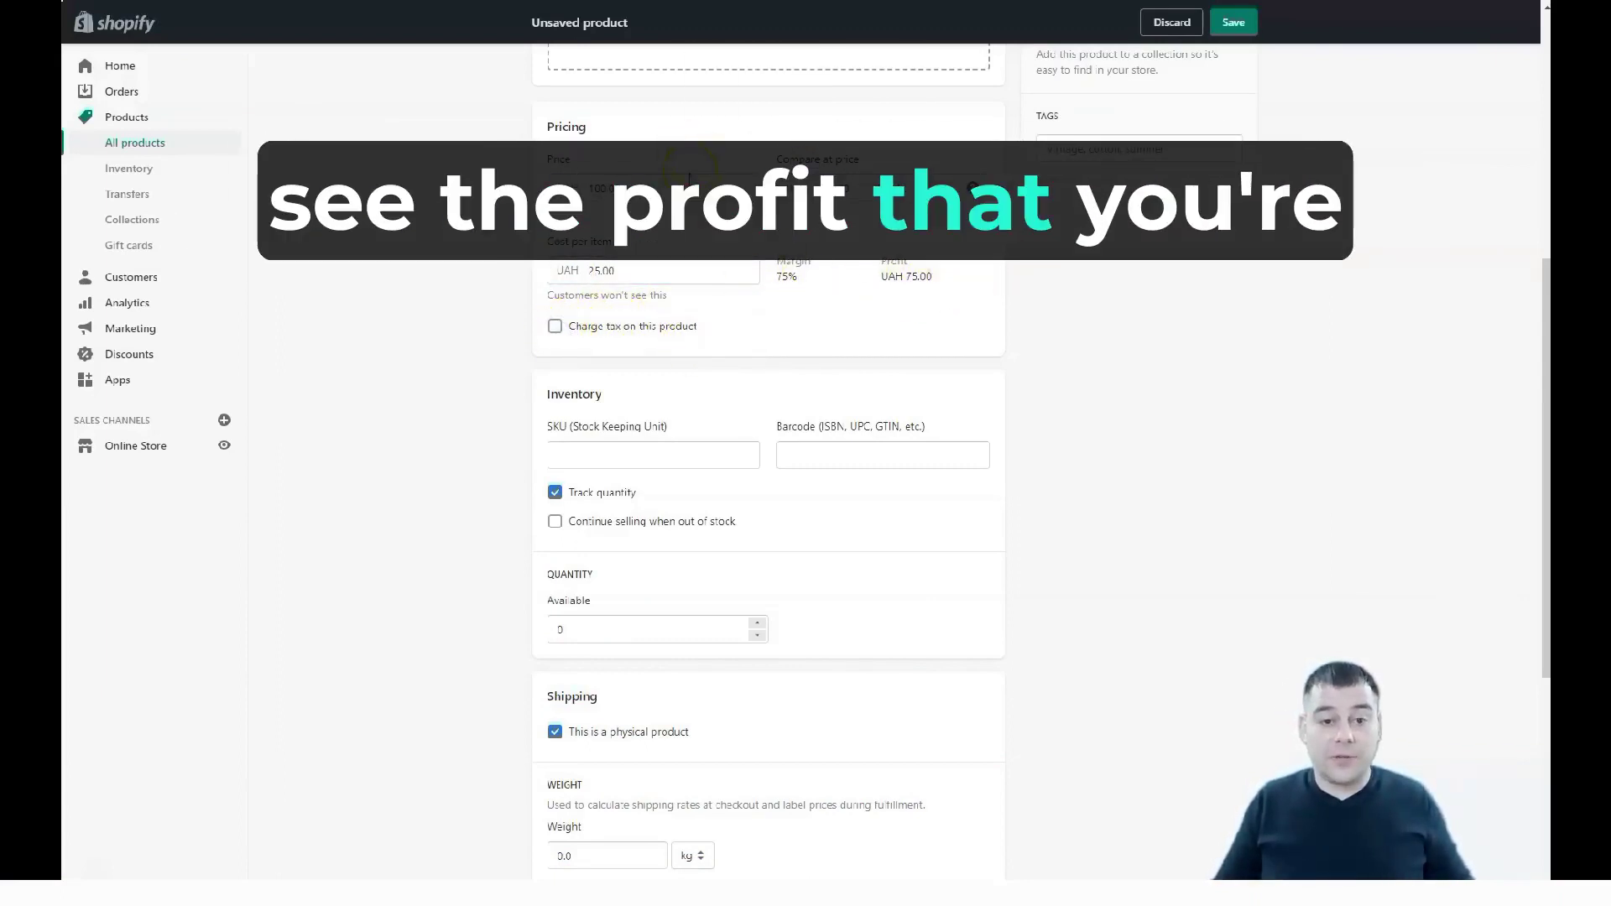
pyautogui.scroll(-2, 722, 315)
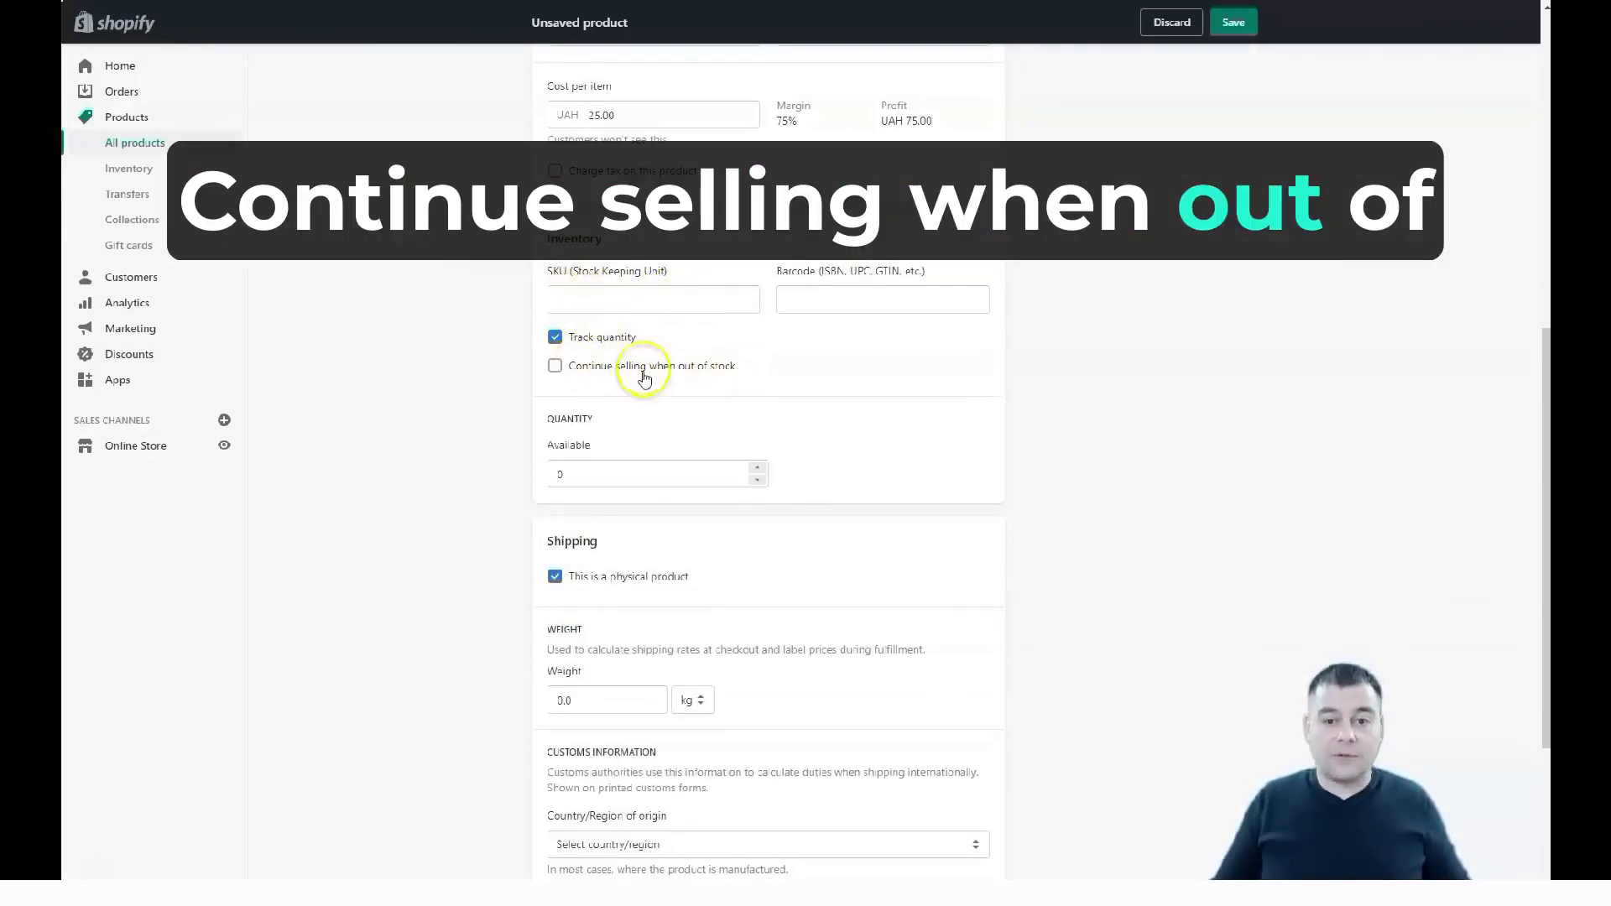
pyautogui.scroll(-3, 747, 424)
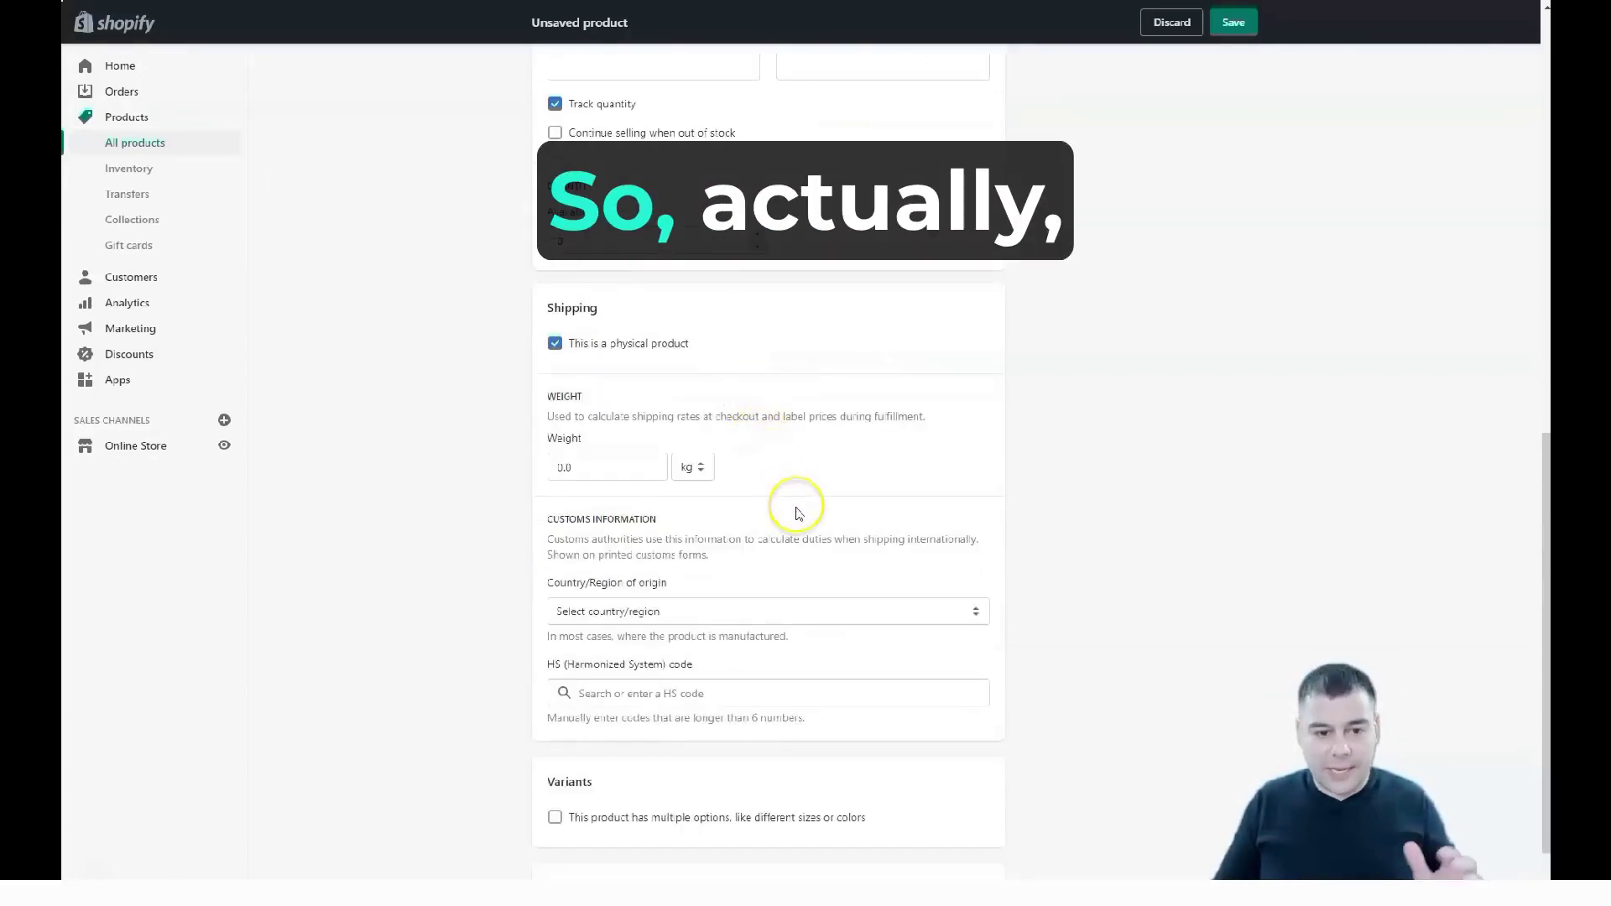
pyautogui.scroll(-2, 797, 514)
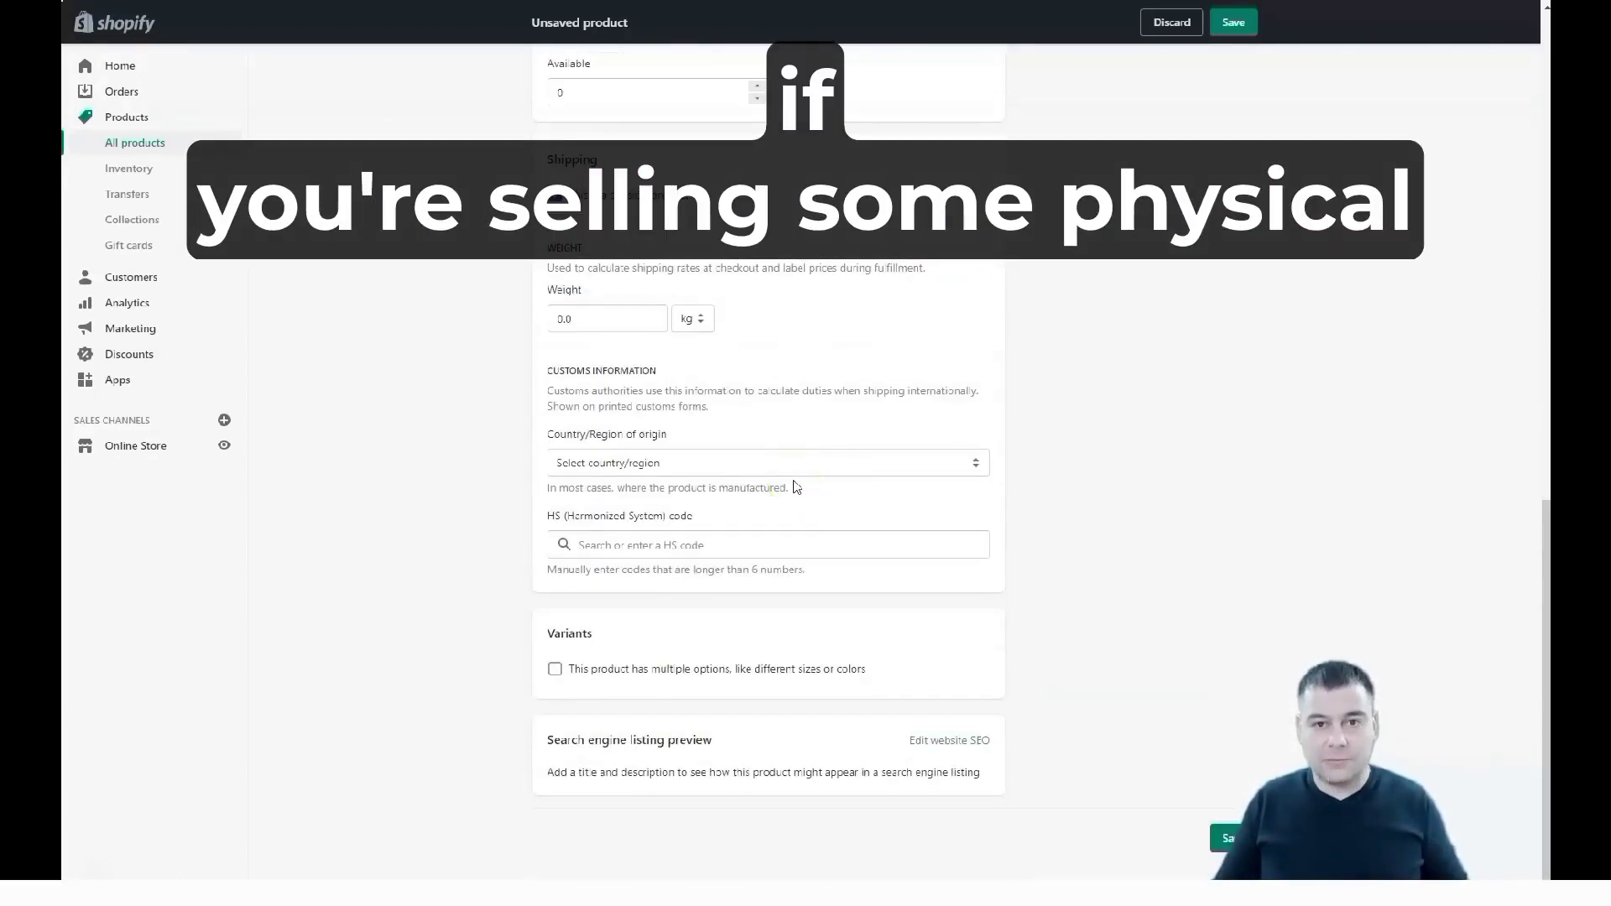
pyautogui.scroll(14, 796, 487)
pyautogui.click(807, 490)
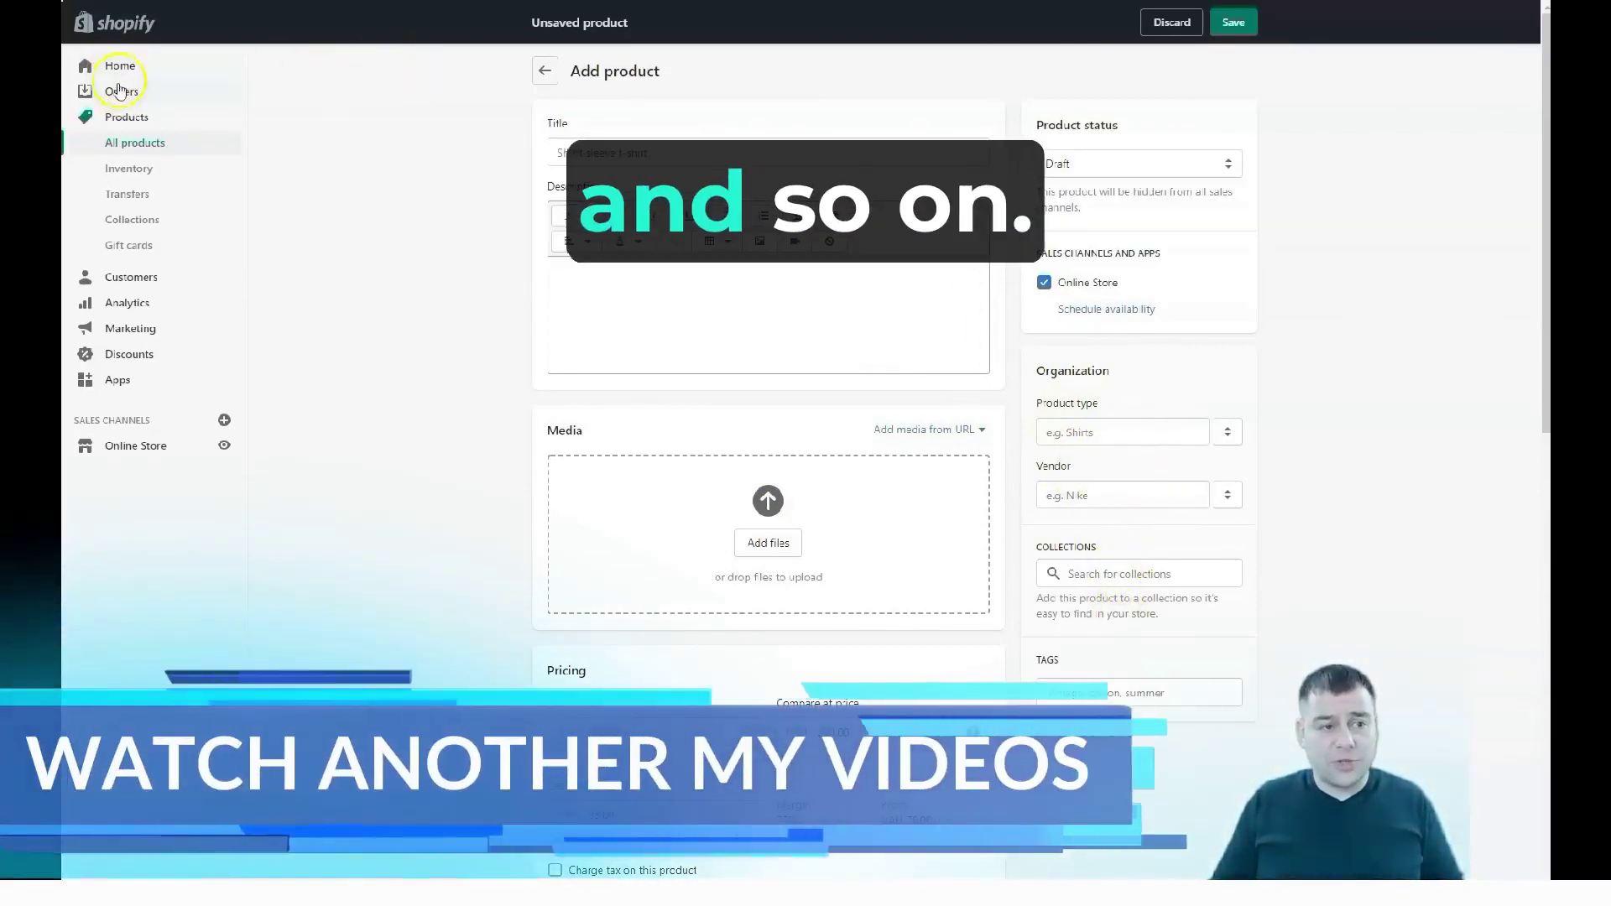
# Step: Return to the Home dashboard, discarding the unsaved product draft
pyautogui.click(107, 66)
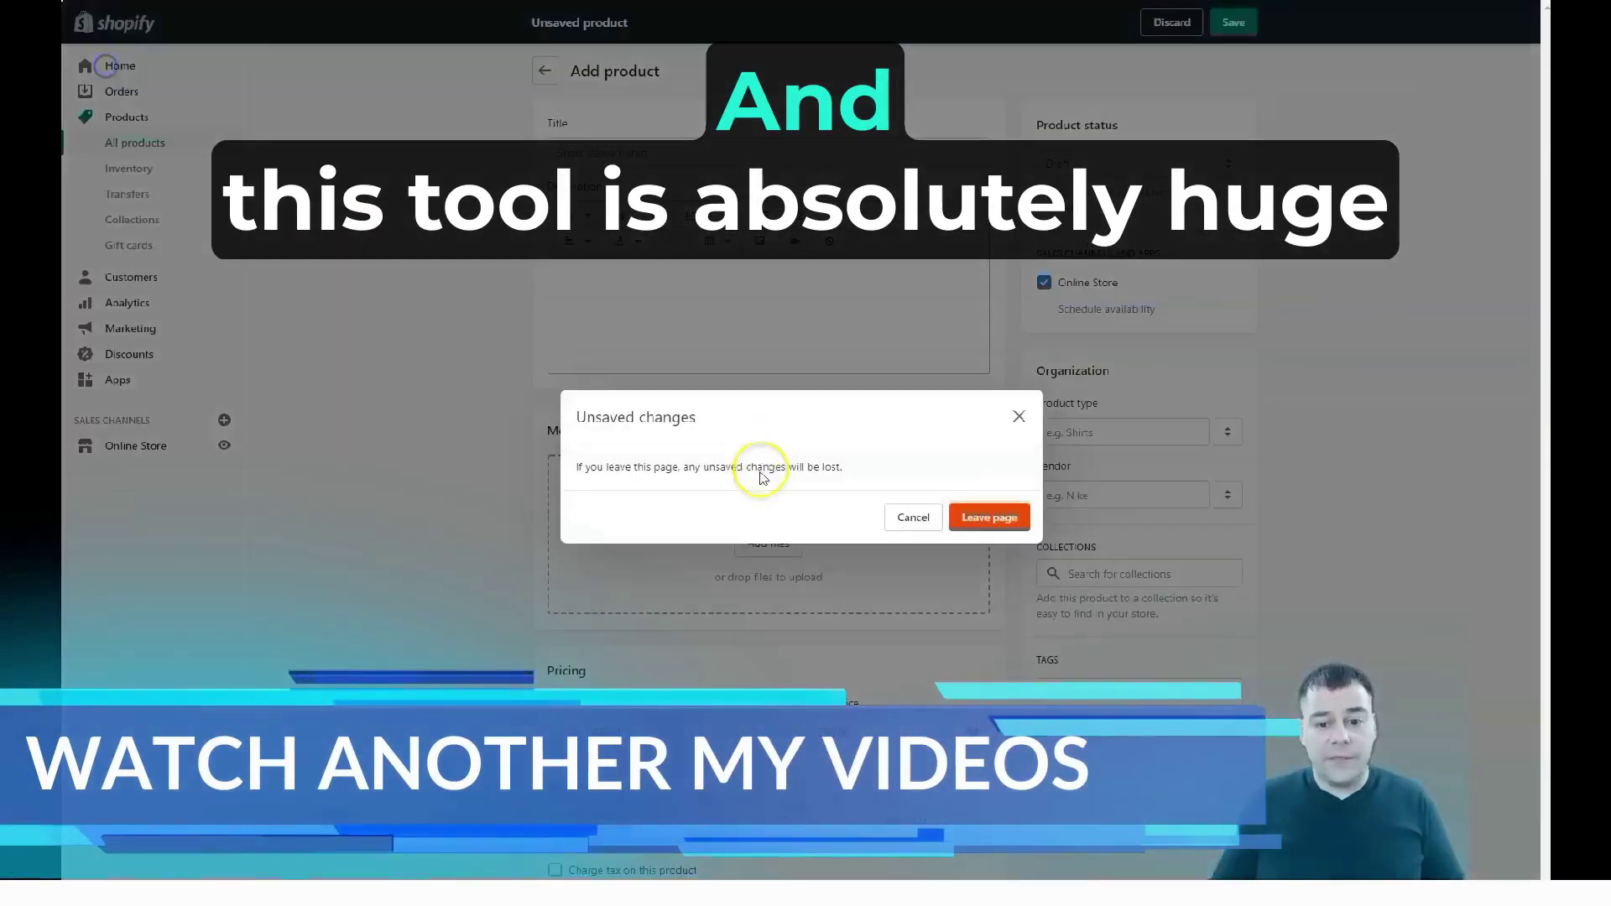
pyautogui.click(994, 517)
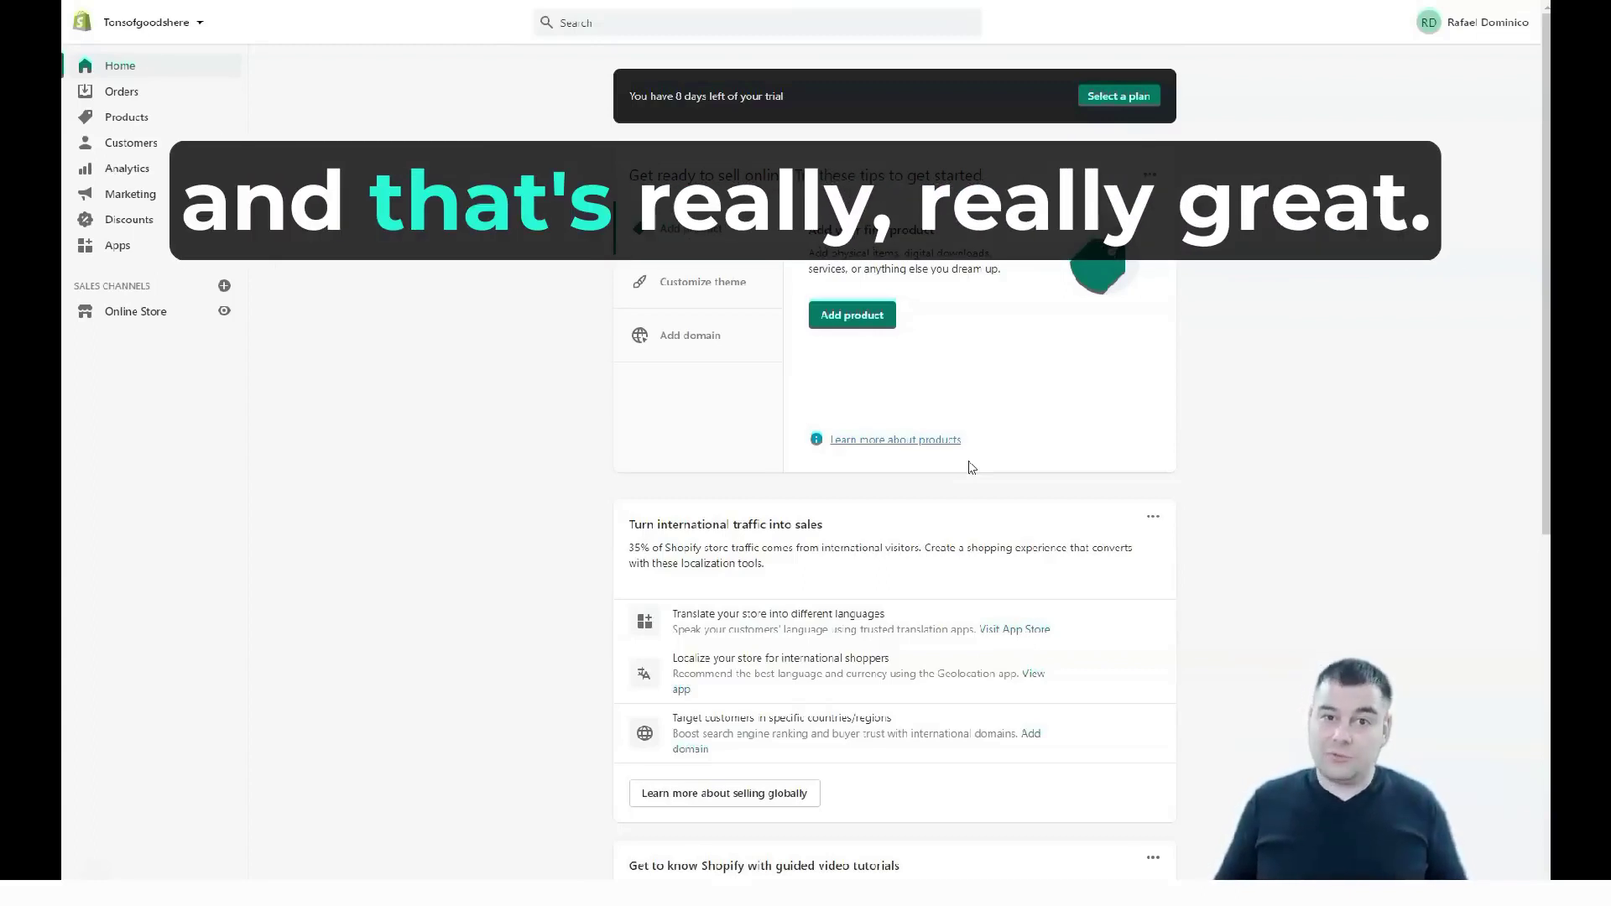
# Step: Open the Pick a plan page from the trial banner to compare Basic Shopify, Shopify and Advanced Shopify
pyautogui.click(1124, 97)
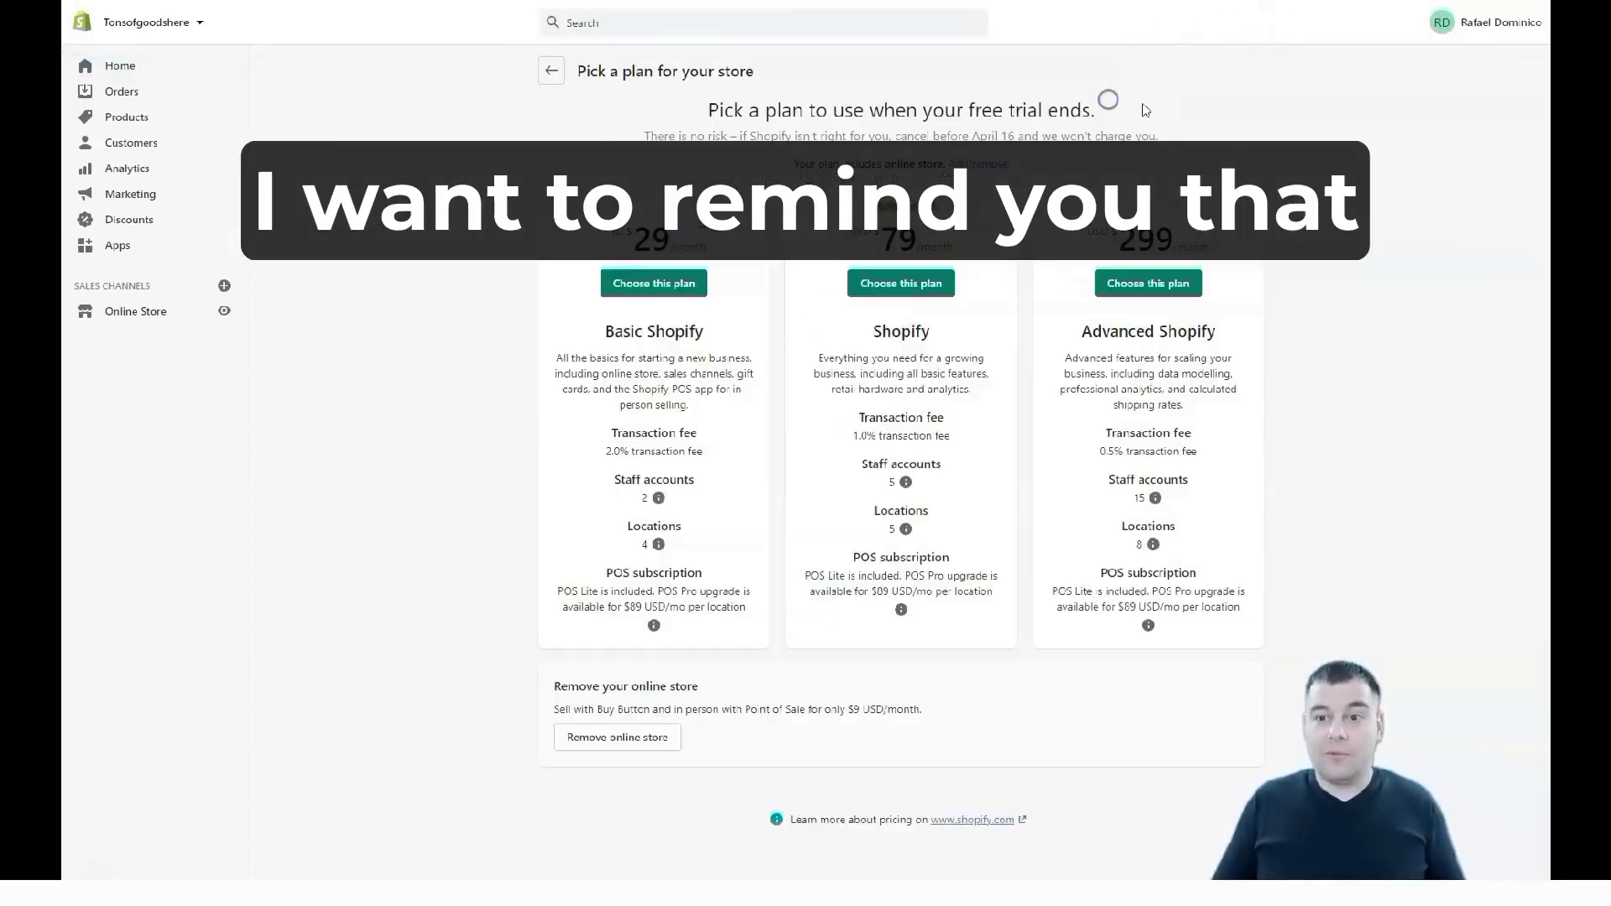